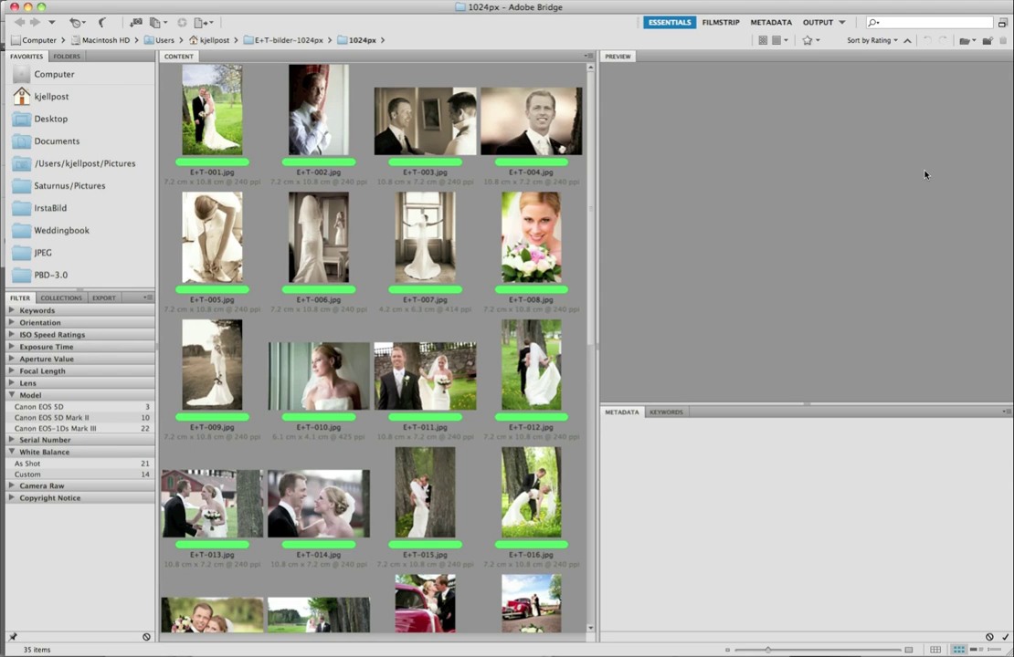
Step: Switch to Photoshop, create an E+T folder in the home folder and save it as the page folder in the ProAlbum-Designer preferences
key(super+Tab)
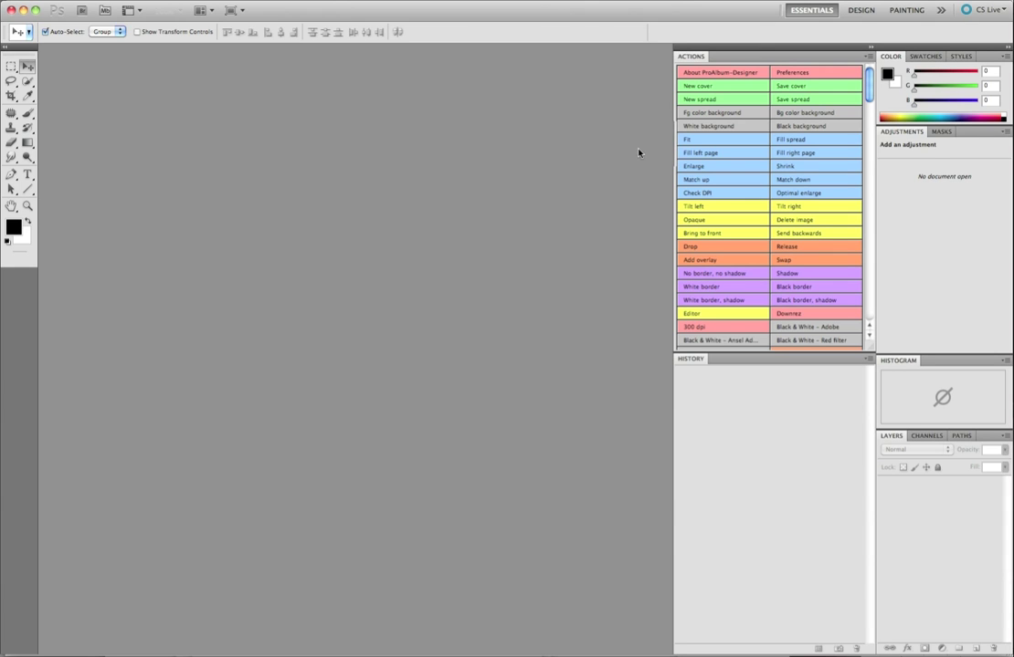
click(821, 75)
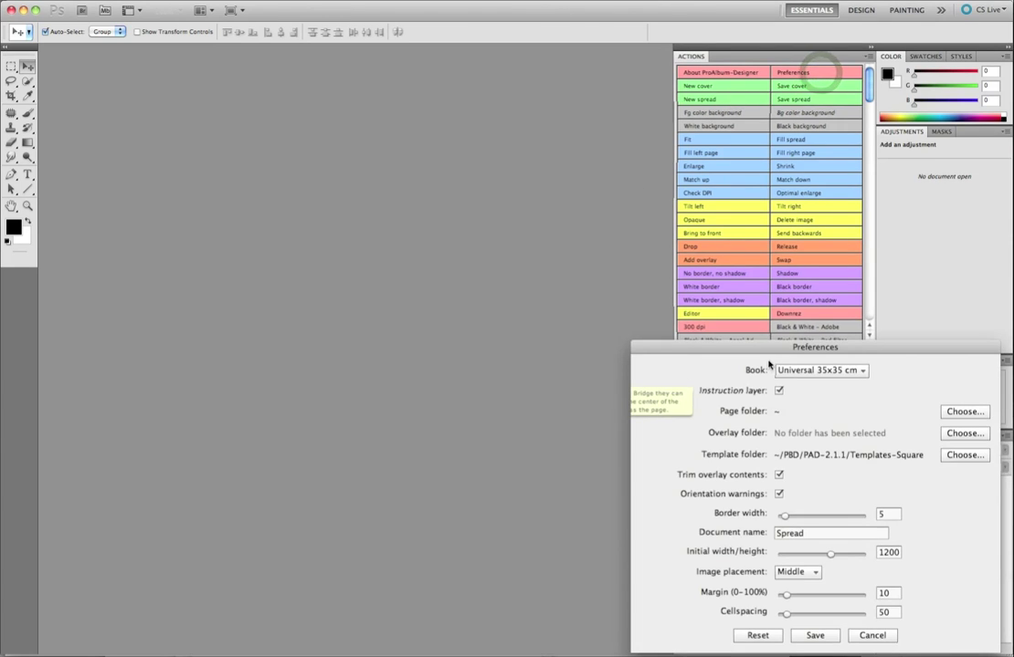
drag(770, 352, 432, 268)
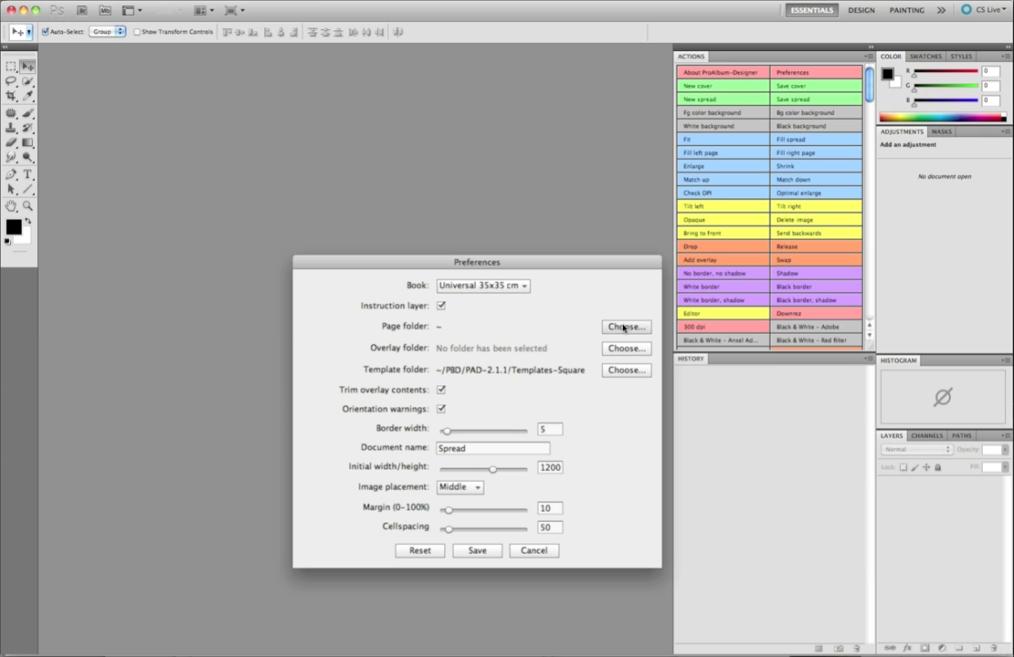
click(624, 326)
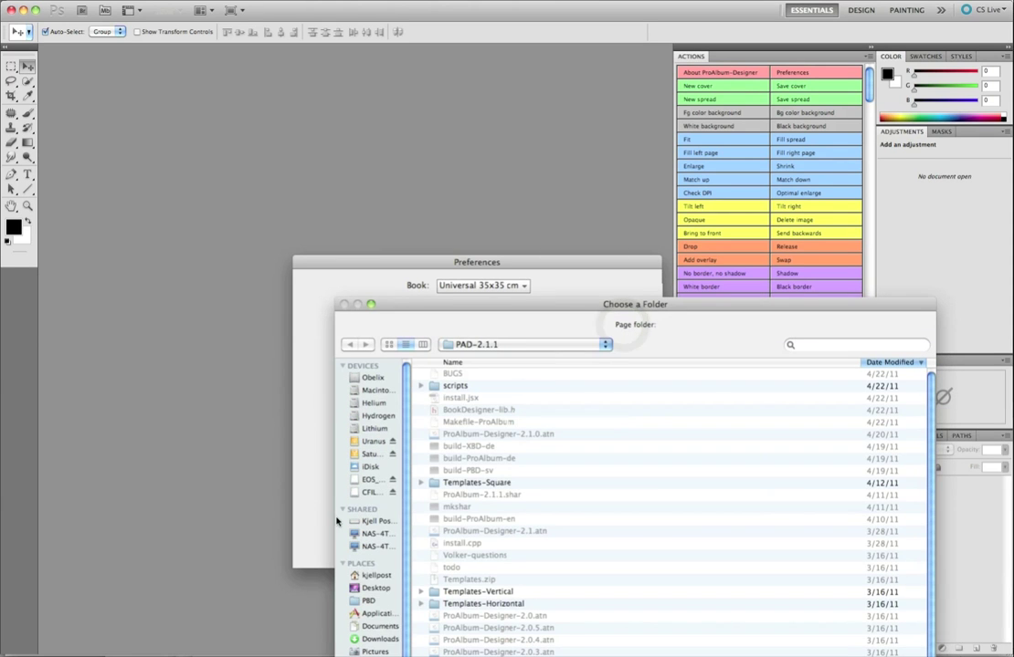
click(376, 575)
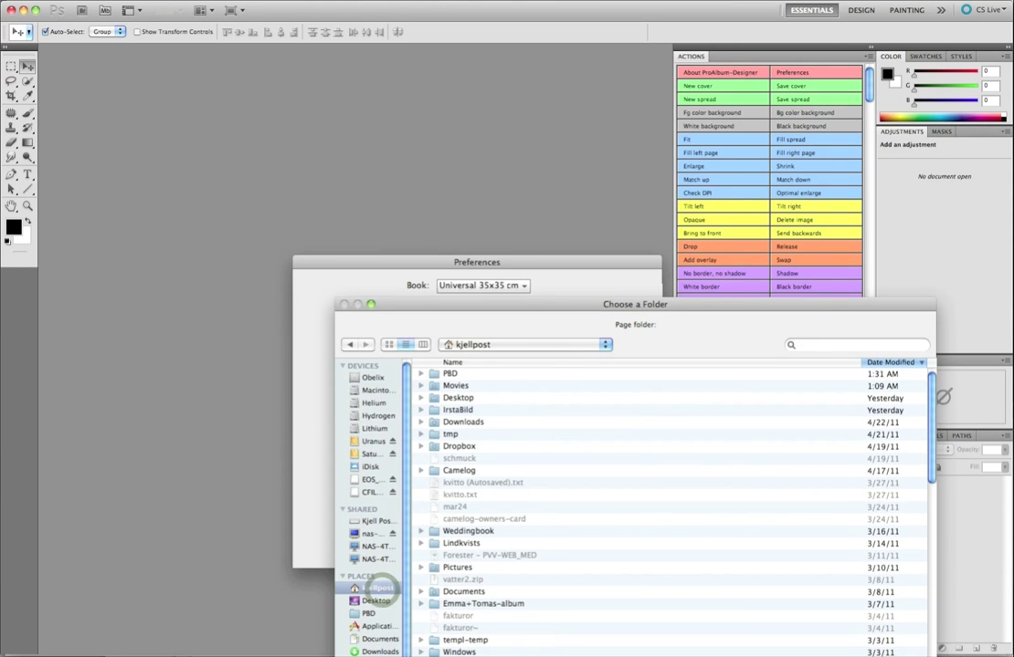
key(shift+super+n)
text(E+T)
key(Return)
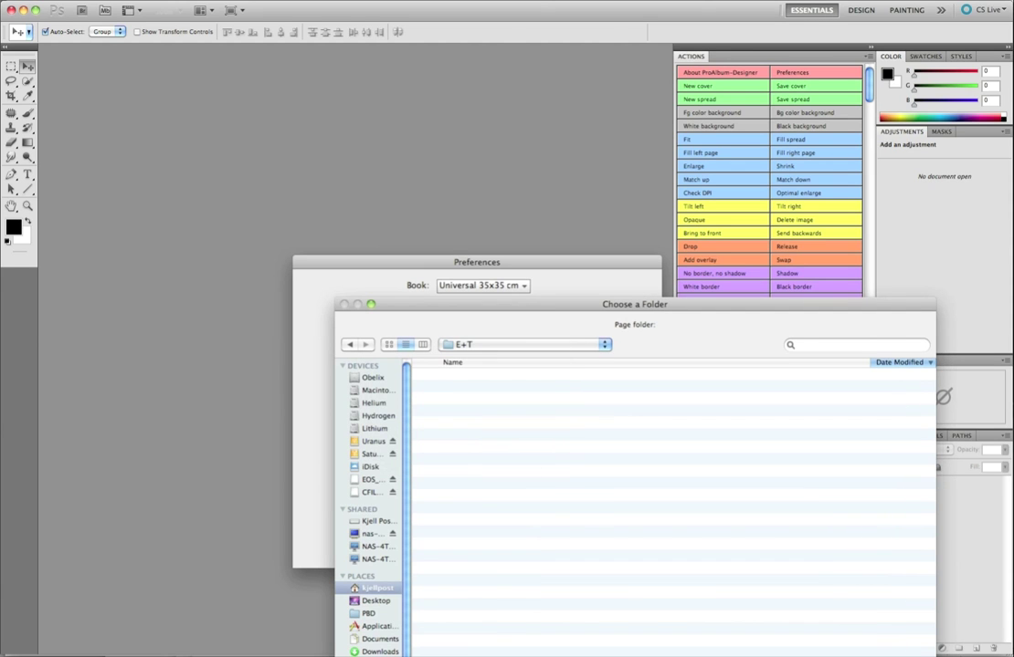
key(Return)
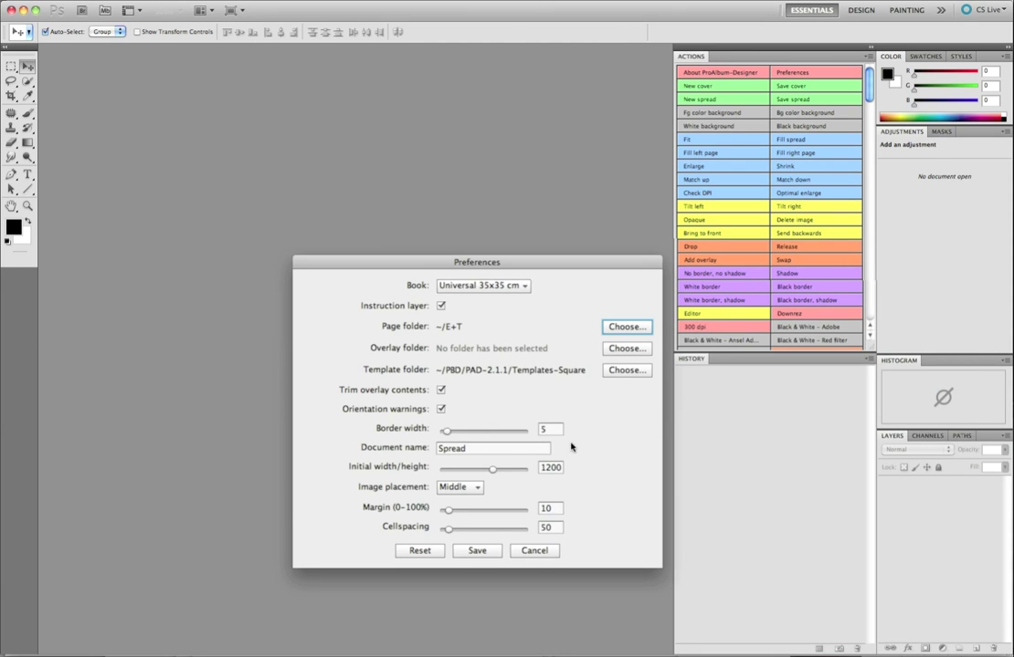
click(482, 554)
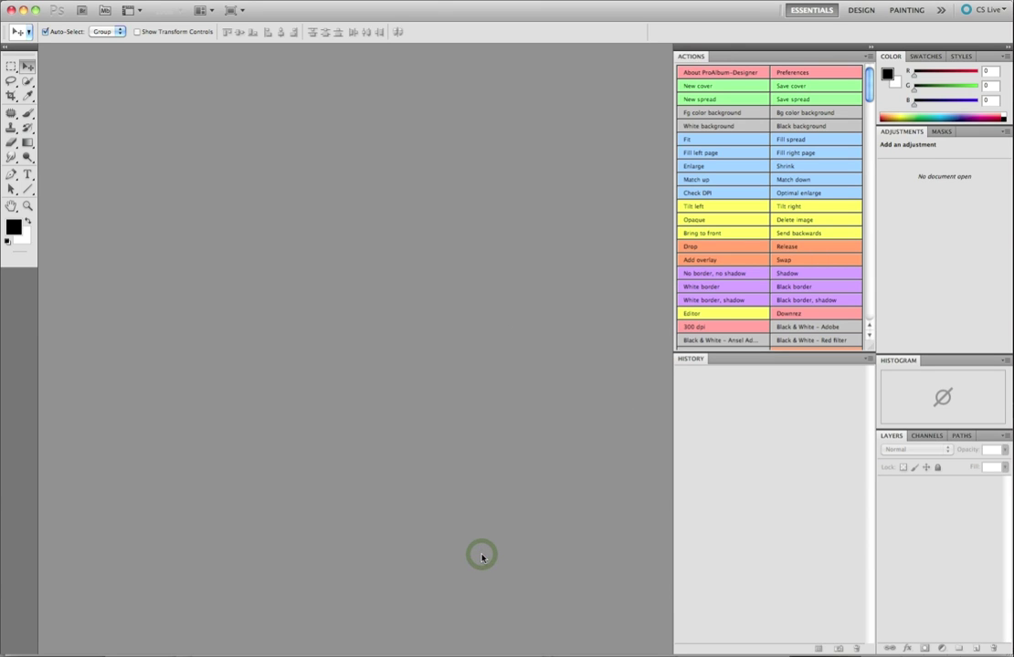
Step: Reopen the ProAlbum-Designer preferences, review the template folder and book size settings, and close them by saving
click(795, 72)
drag(767, 348, 602, 275)
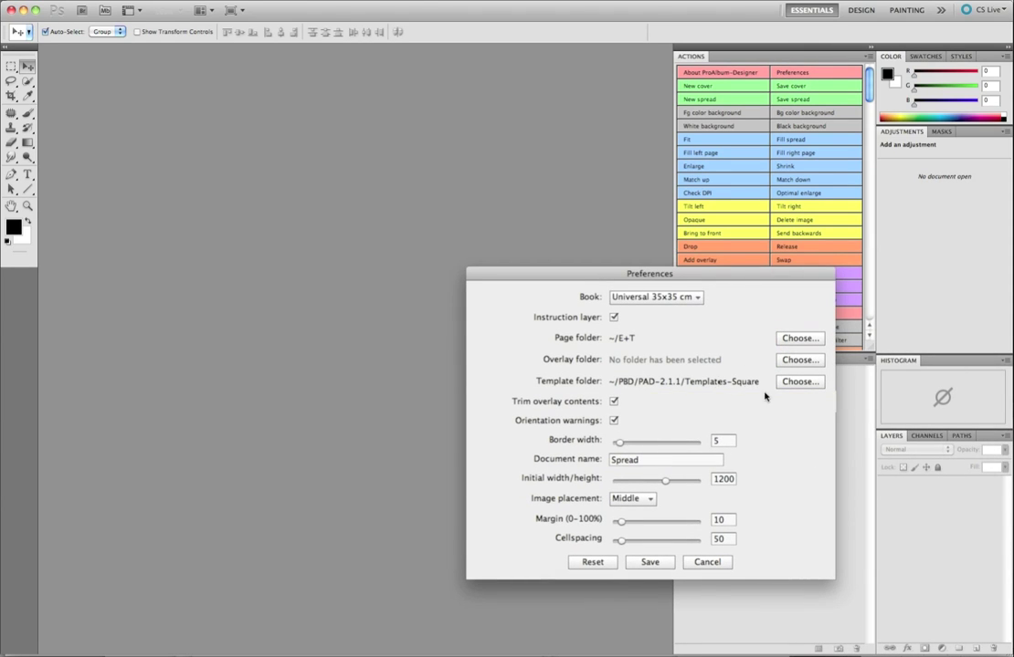
mouse_move(736, 386)
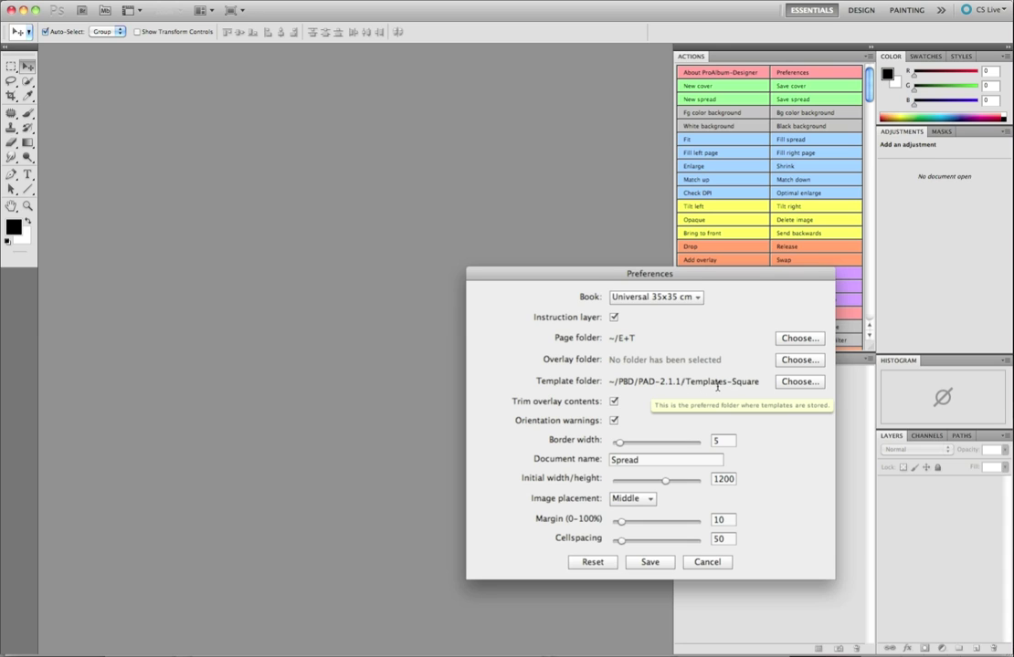
mouse_move(664, 302)
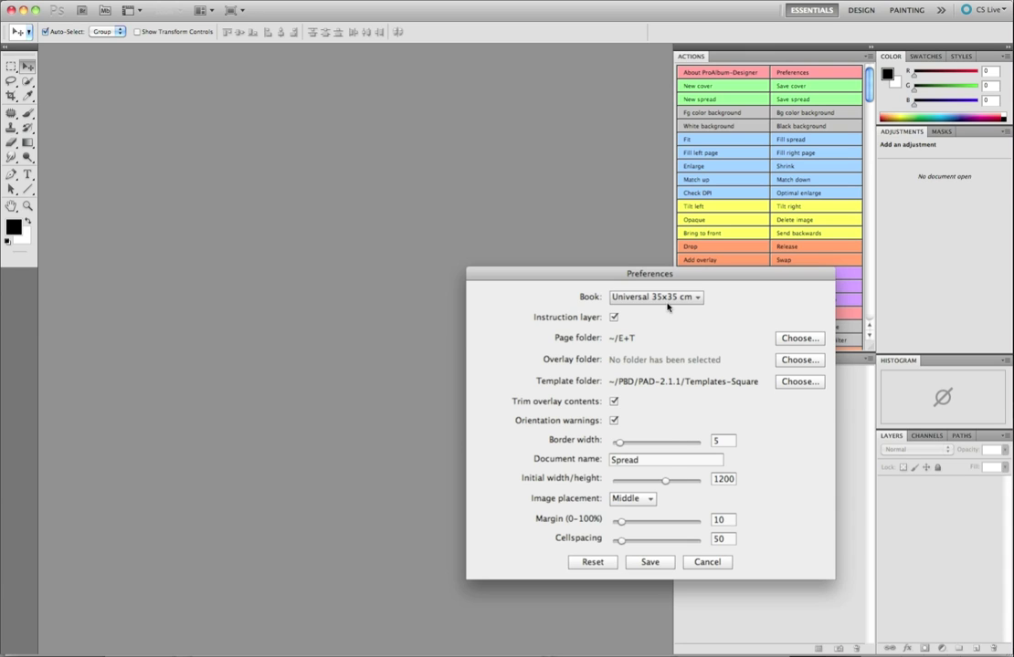
click(662, 567)
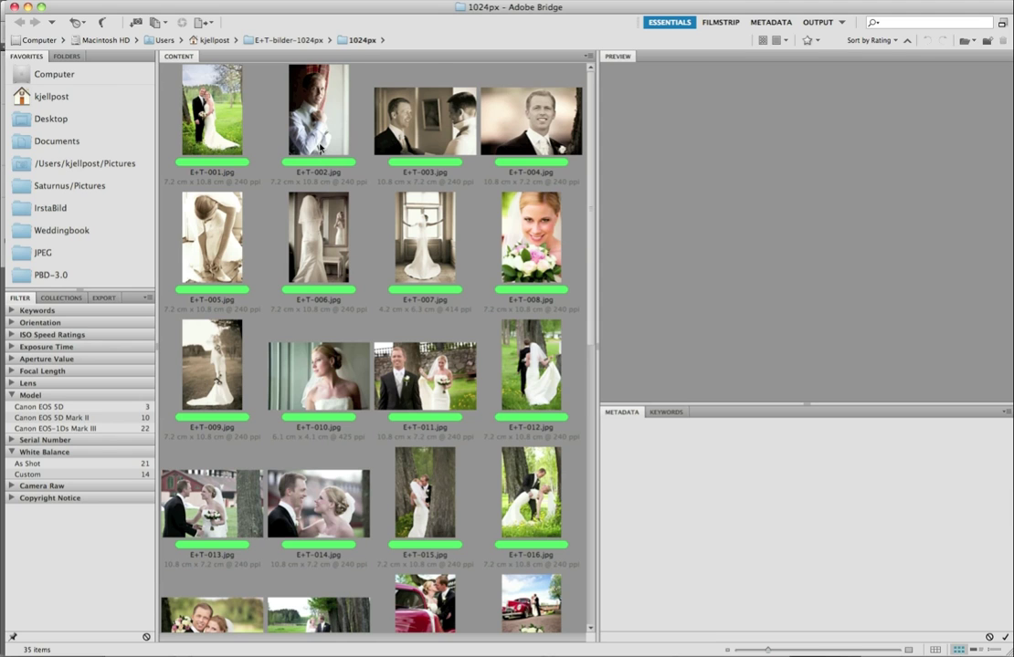
Step: In Bridge, add E+T-002 through E+T-004 to a book spread, using the perfect-match template with one portrait on the left page and two landscapes on the right
click(319, 148)
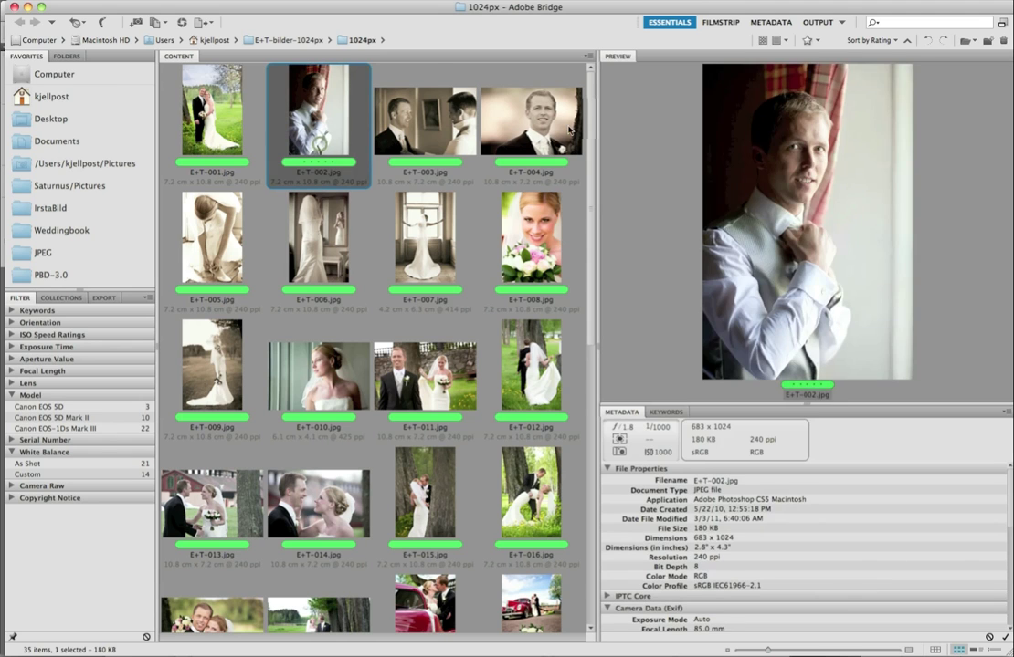
shift+click(547, 131)
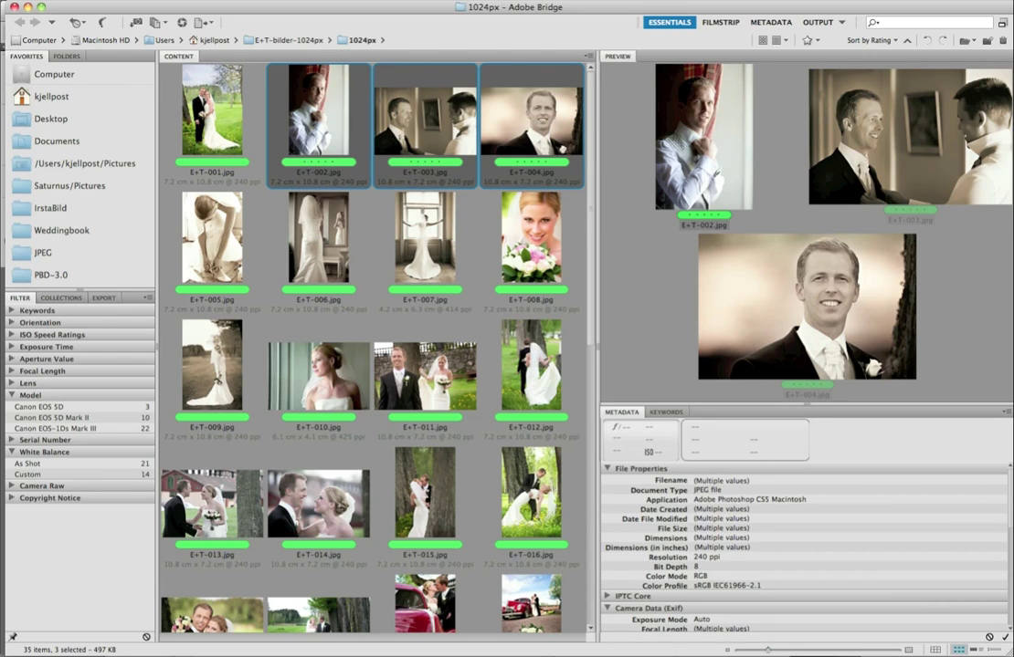
right_click(505, 116)
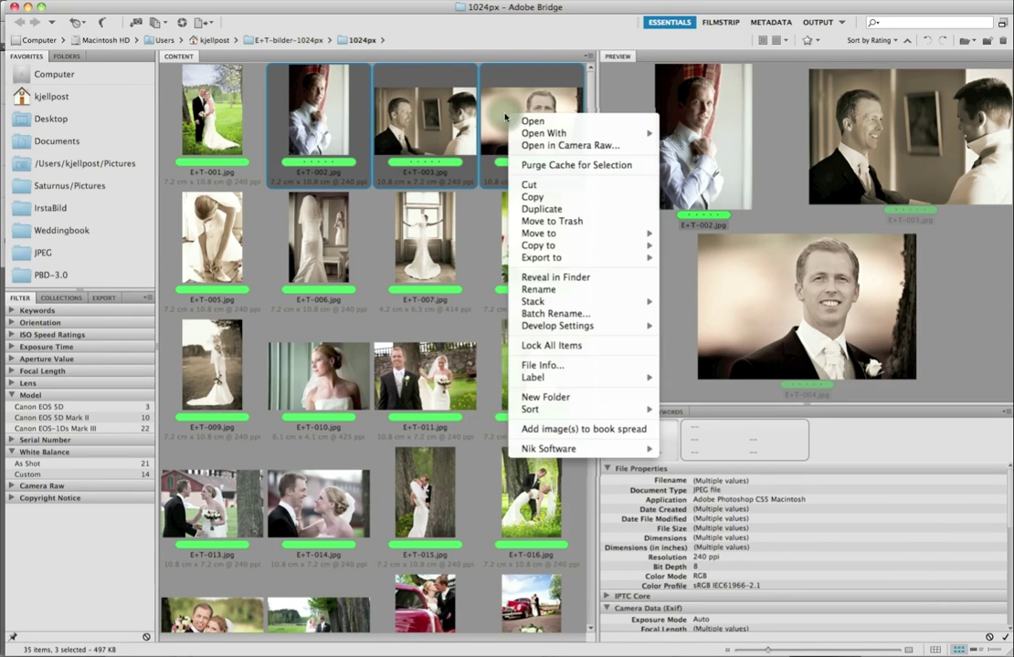
click(552, 436)
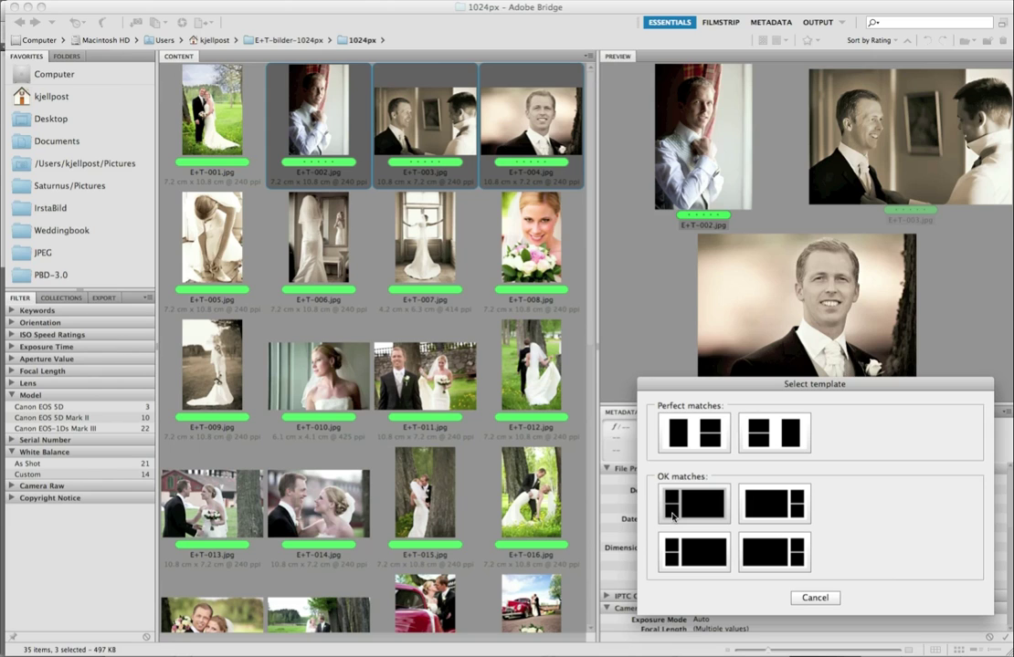
click(684, 435)
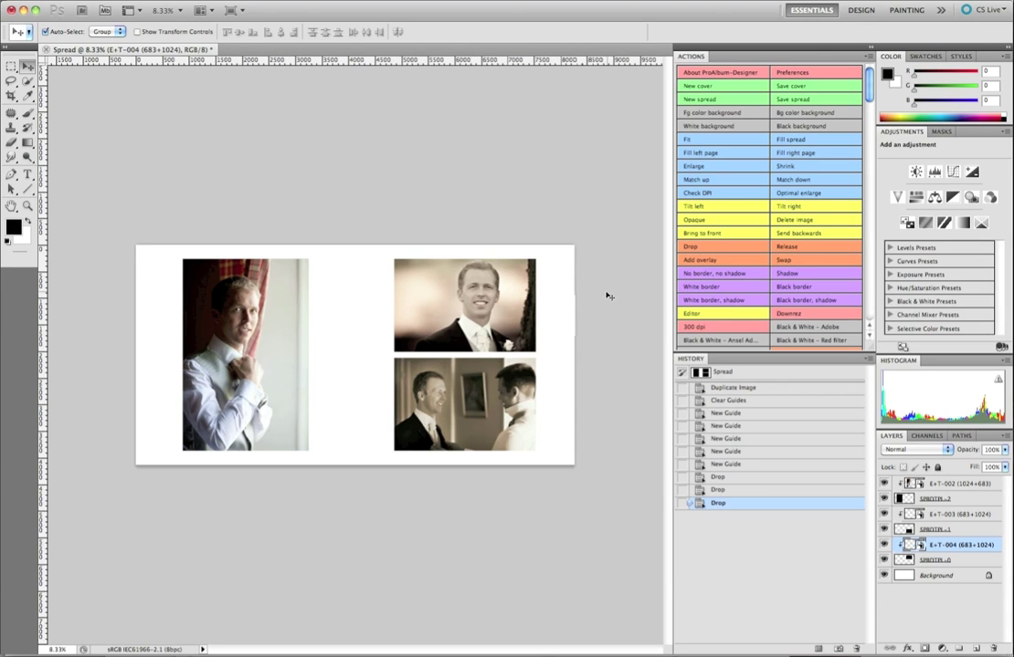
Step: Give the spread a black background and add a white border to all three photos
click(800, 129)
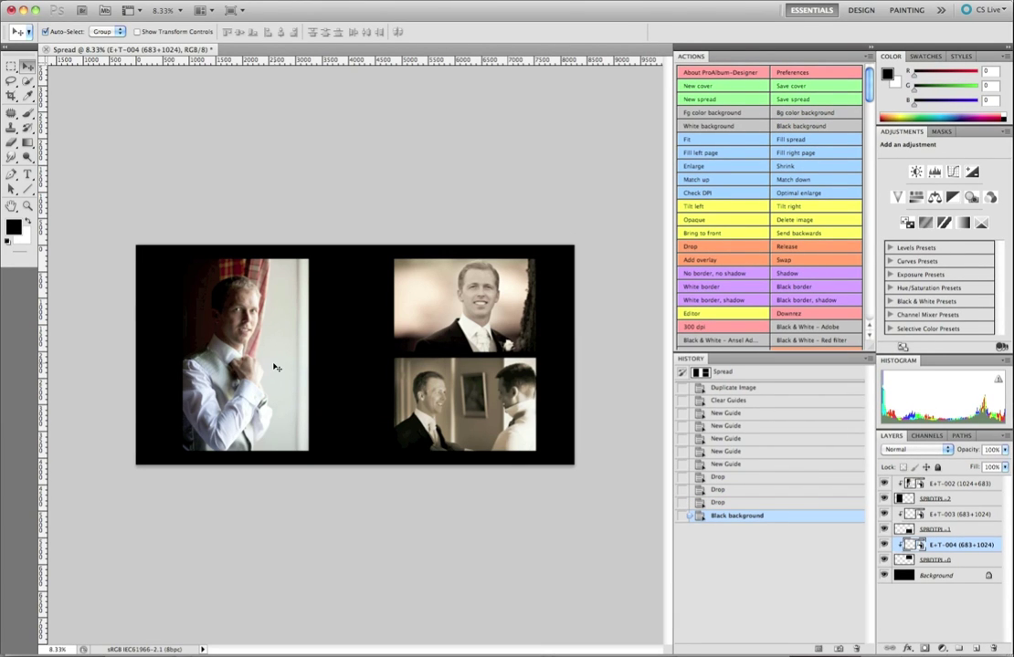
click(274, 363)
click(441, 306)
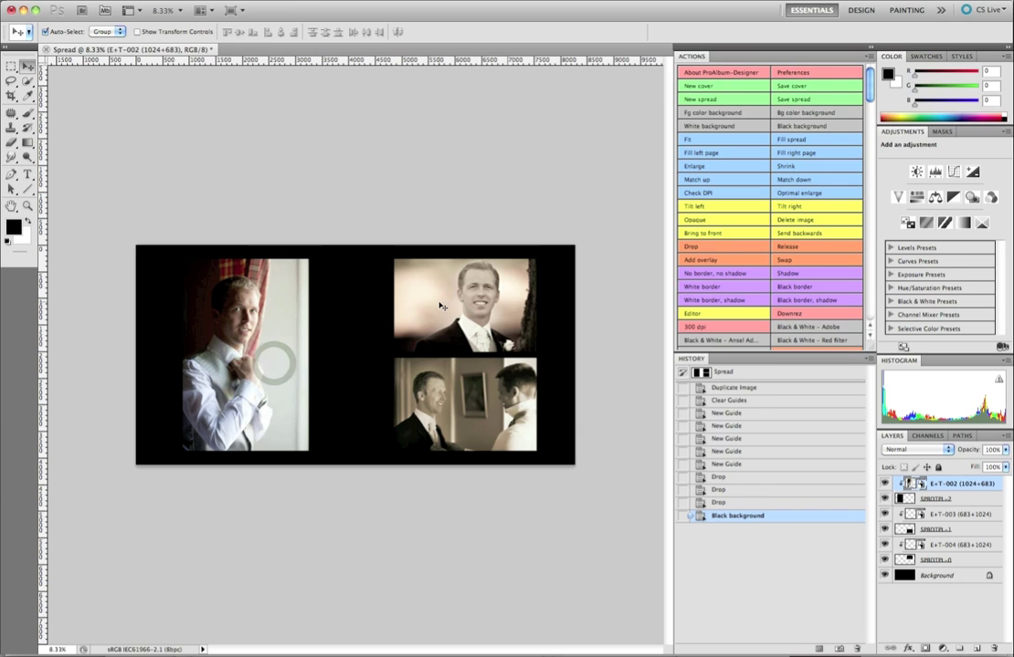
shift+click(441, 305)
shift+click(449, 386)
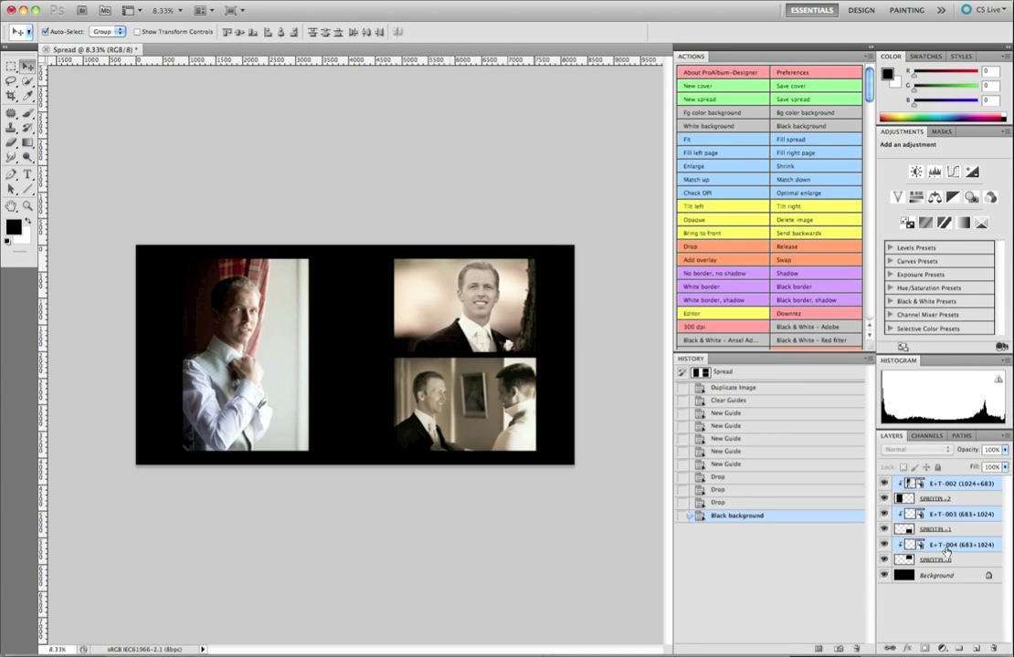
click(745, 290)
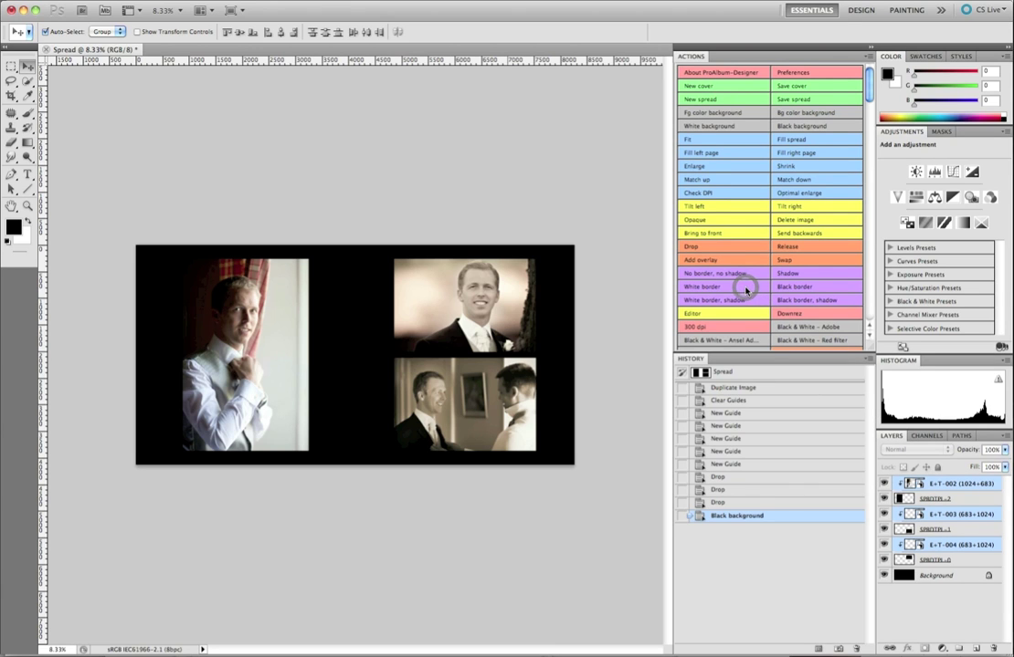
click(746, 290)
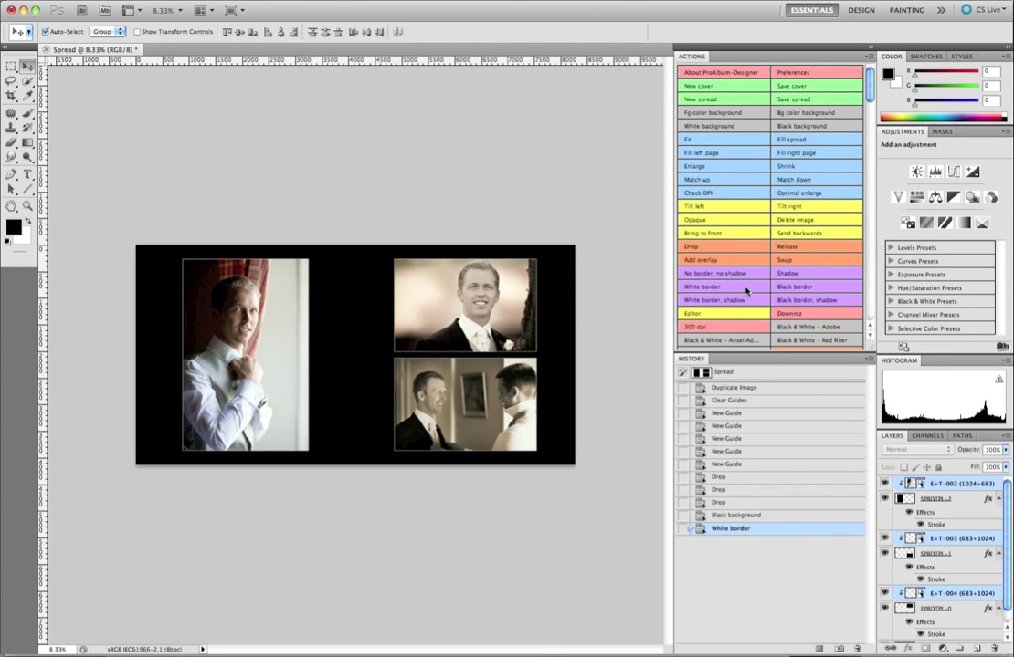
Step: Check the border width setting in the ProAlbum-Designer preferences without changing anything
click(796, 72)
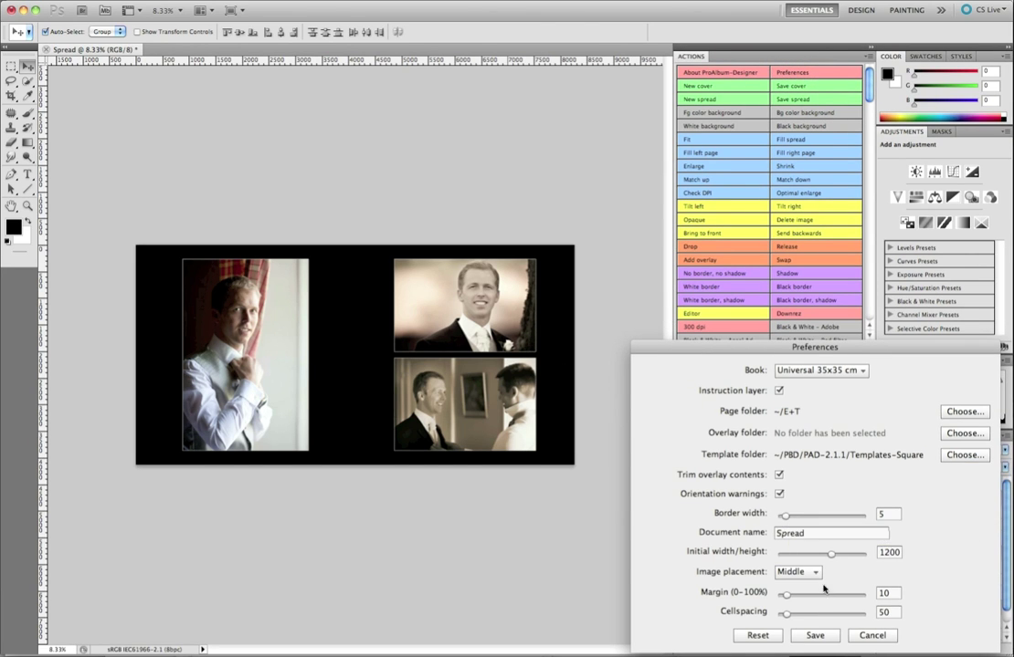
click(870, 635)
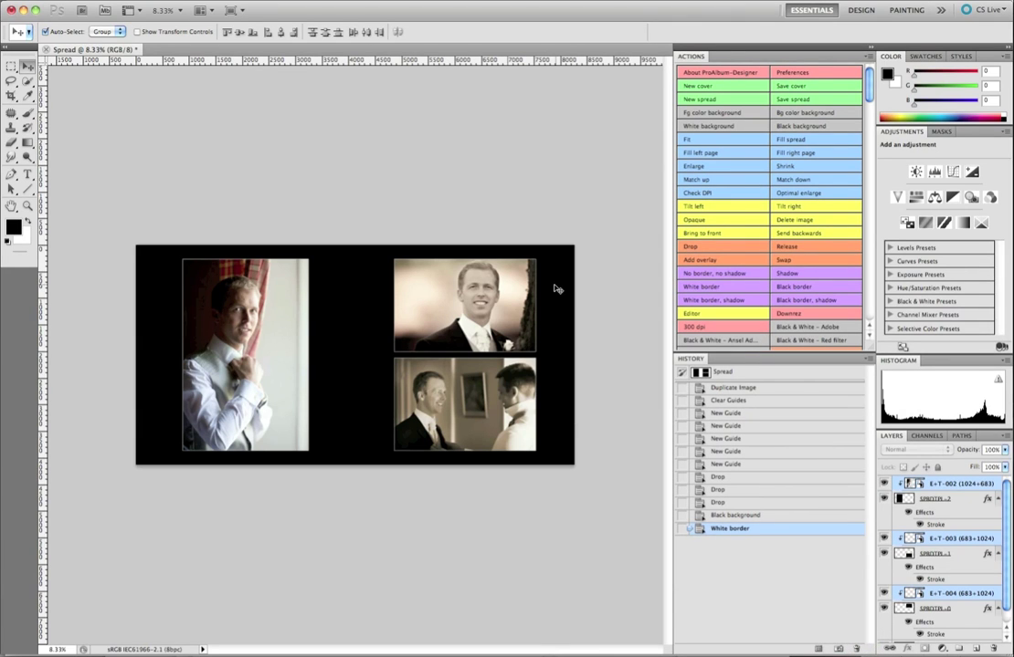
Step: Save the spread as Spread02.psd in the E+T folder
click(815, 99)
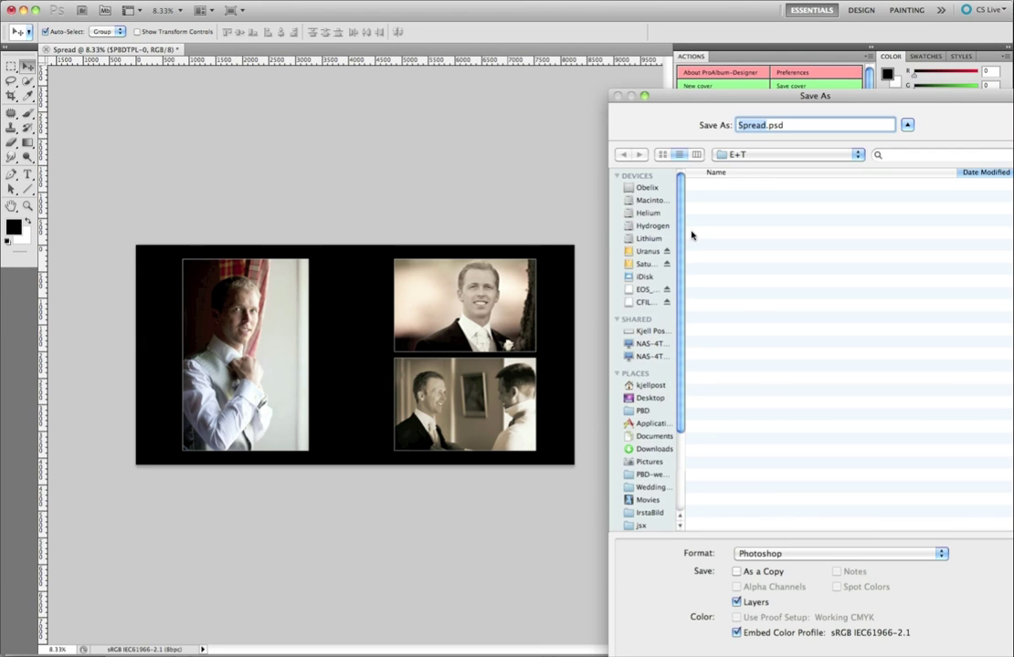
text(02)
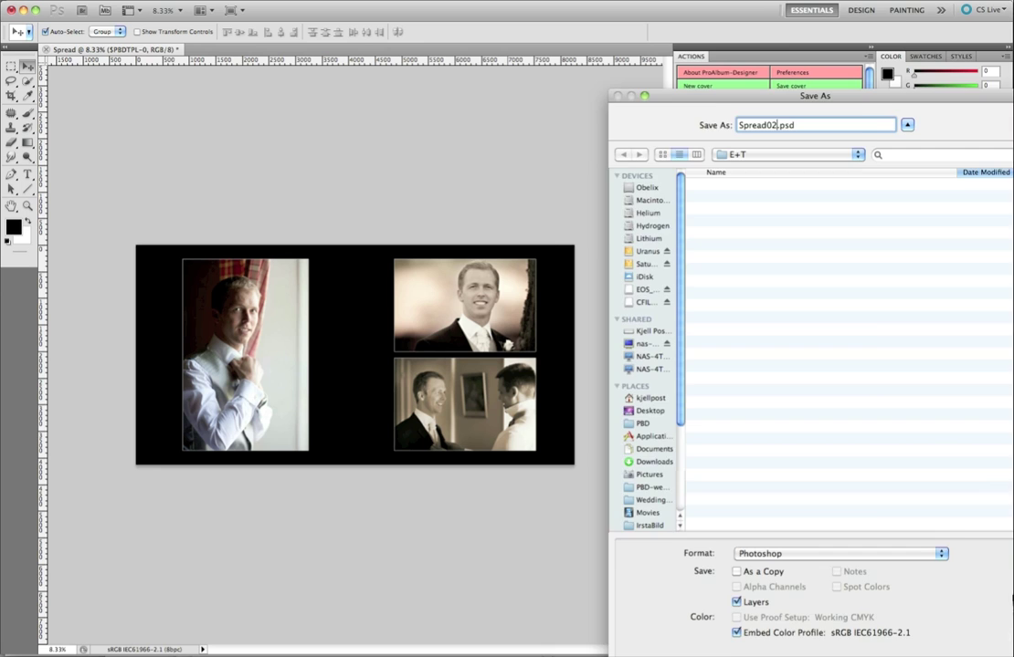
key(Return)
click(958, 432)
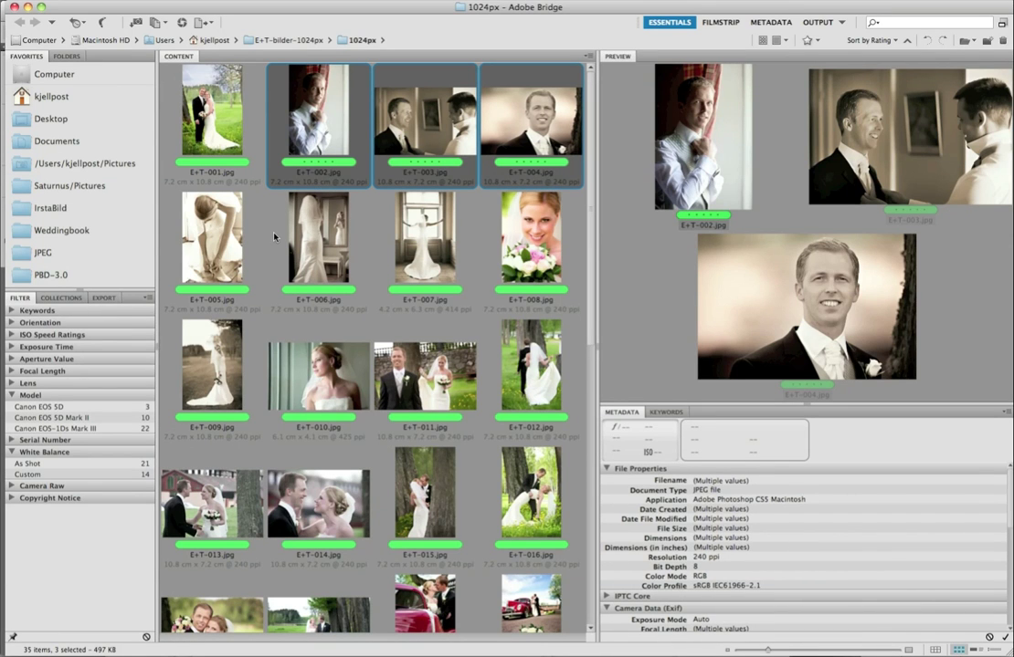
Step: In Bridge, add E+T-005 through E+T-009 to a spread, using the perfect-match template with four small portraits left and one large portrait right
click(221, 260)
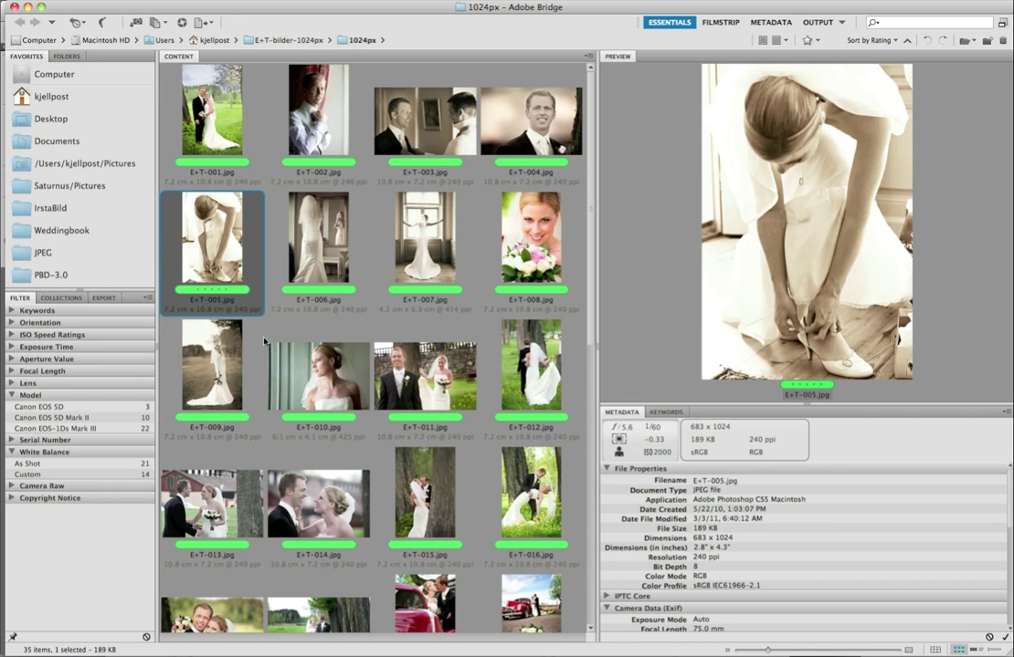
shift+click(219, 362)
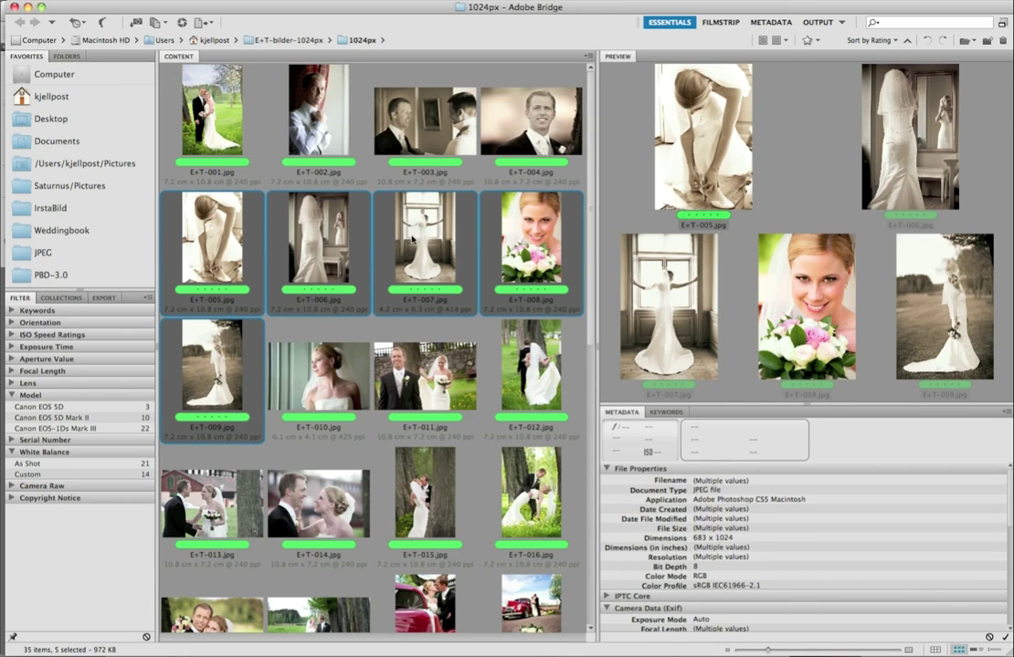
right_click(412, 239)
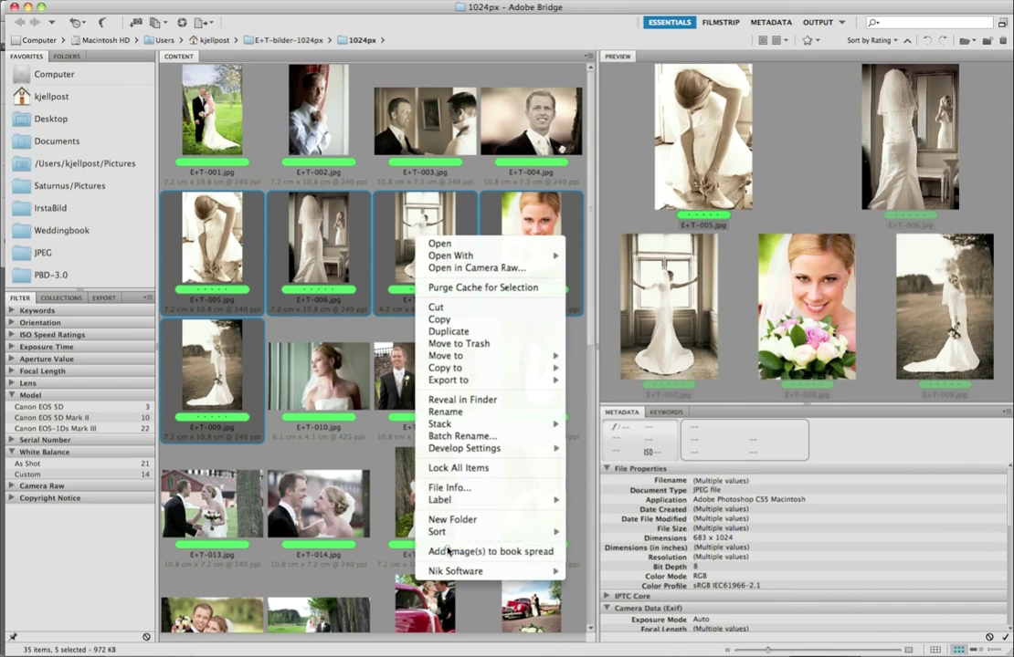
click(448, 552)
drag(728, 386, 599, 236)
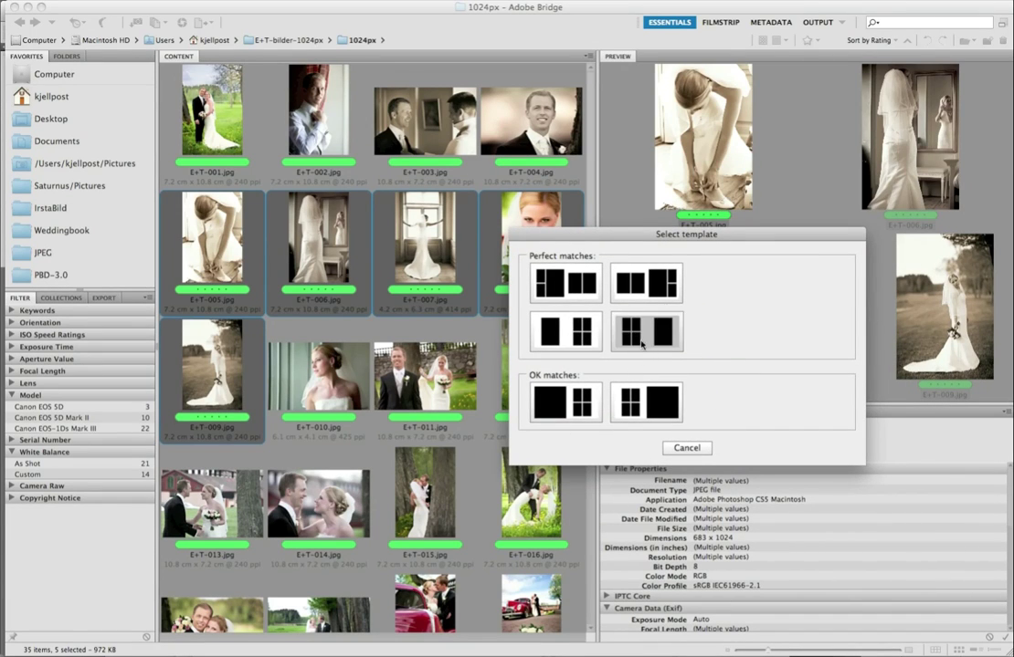
click(642, 339)
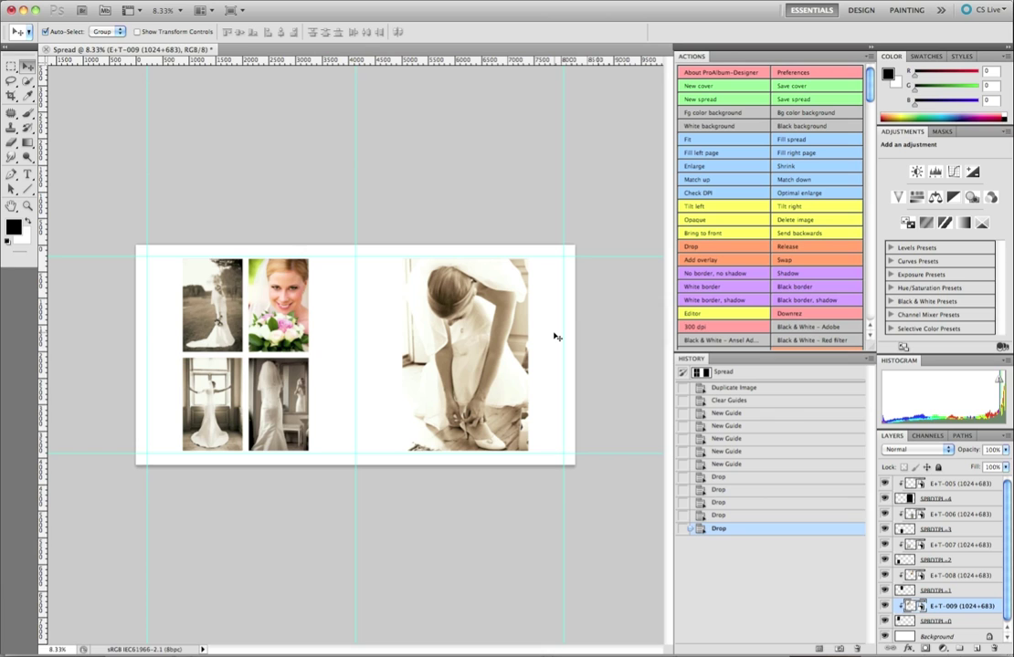
Step: Hide the guides and give the five-photo spread a black background
key(super+semicolon)
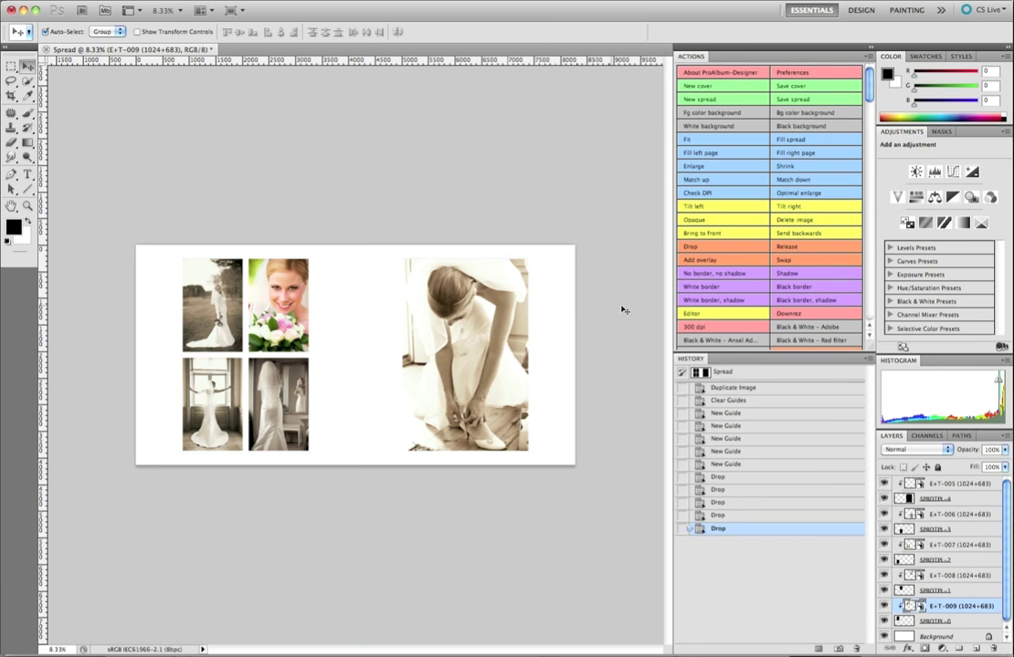
click(800, 126)
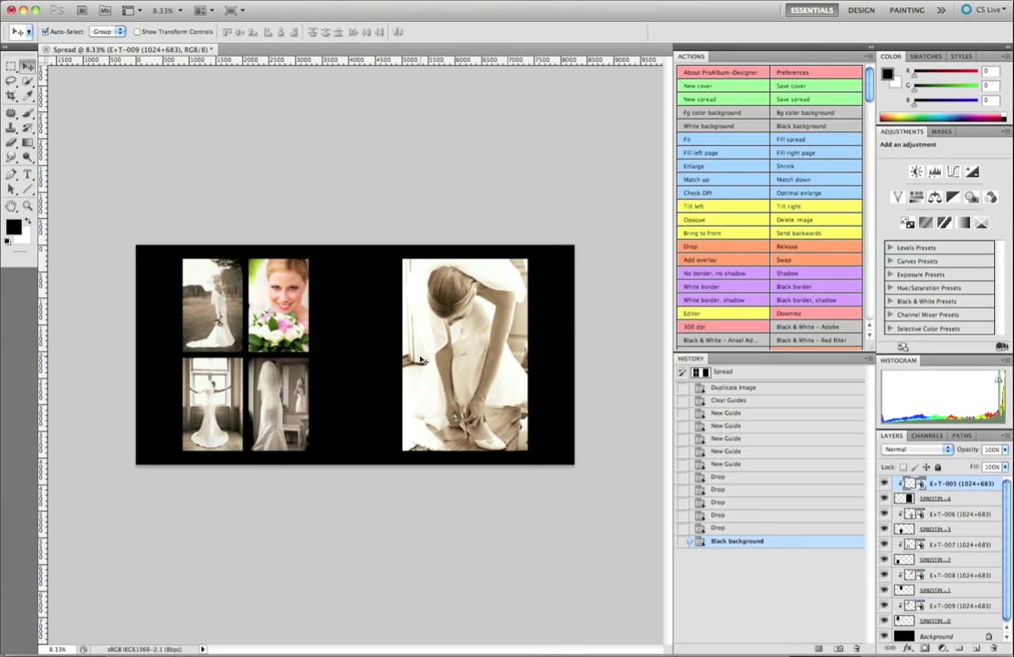
Step: Swap the large E+T-005 with E+T-009, and swap E+T-009 with E+T-008 so the bouquet portrait fills the large frame
click(213, 303)
shift+click(497, 261)
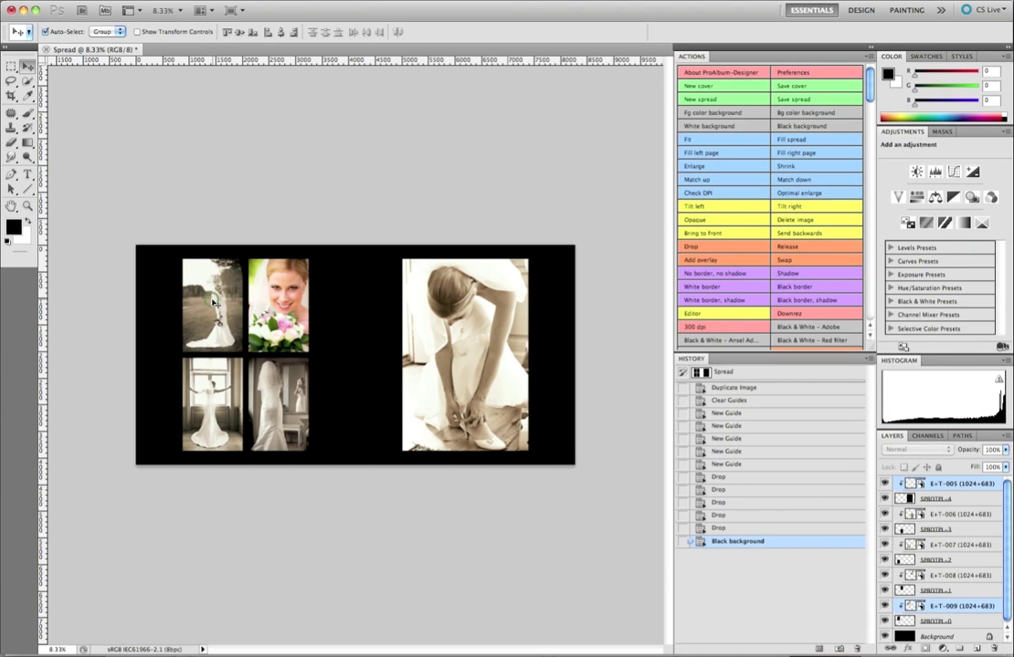
click(788, 265)
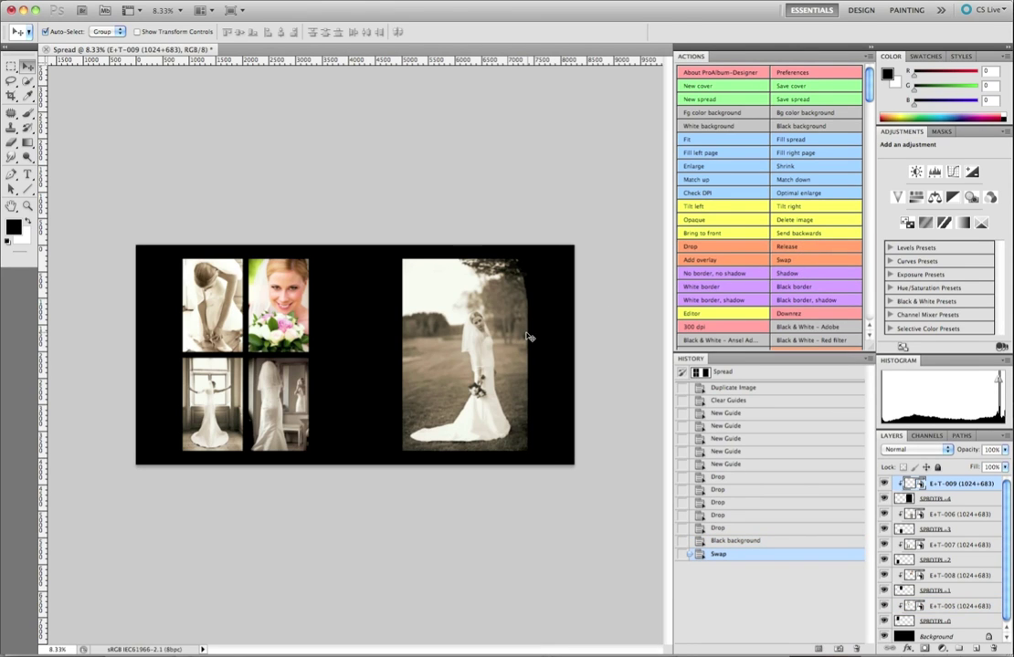
click(466, 356)
shift+click(290, 314)
click(464, 350)
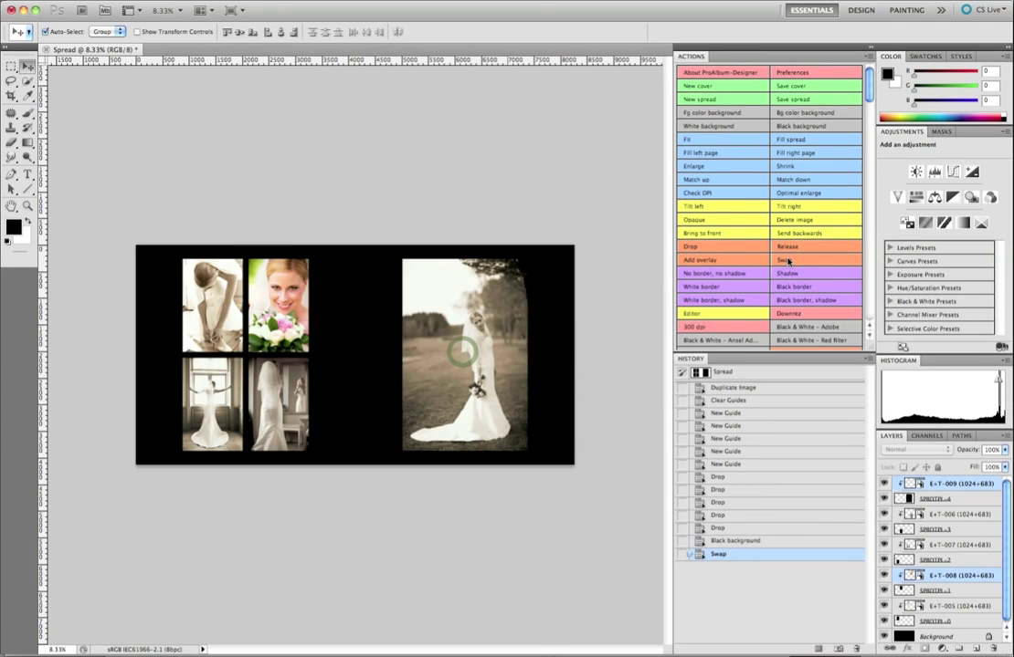
click(787, 262)
Step: Swap E+T-006 and E+T-009, the two small portraits nearest the spread's centre
click(297, 423)
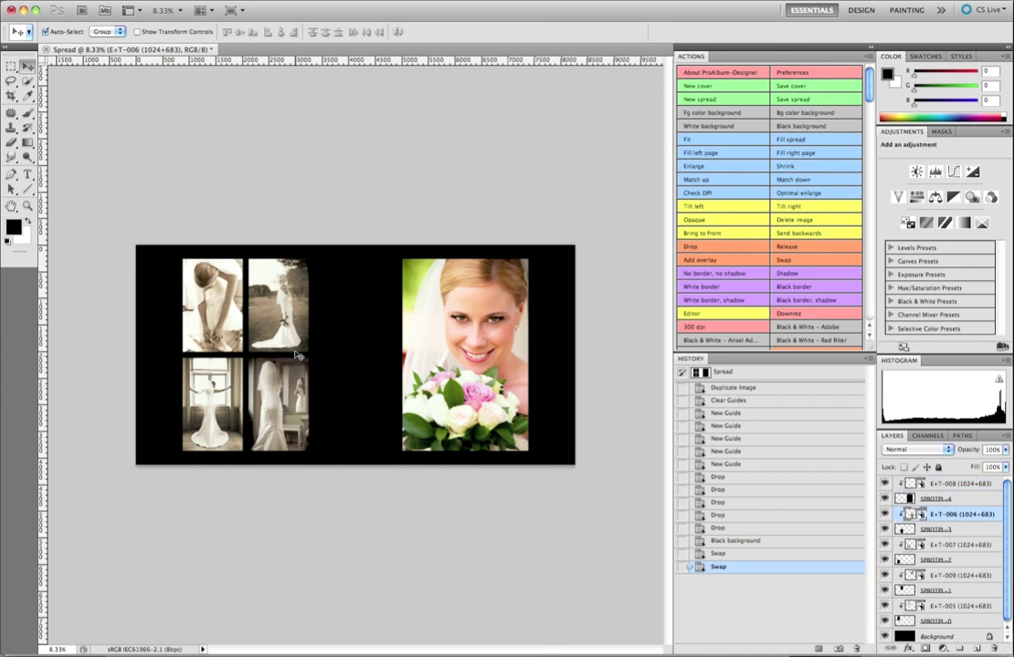
click(815, 261)
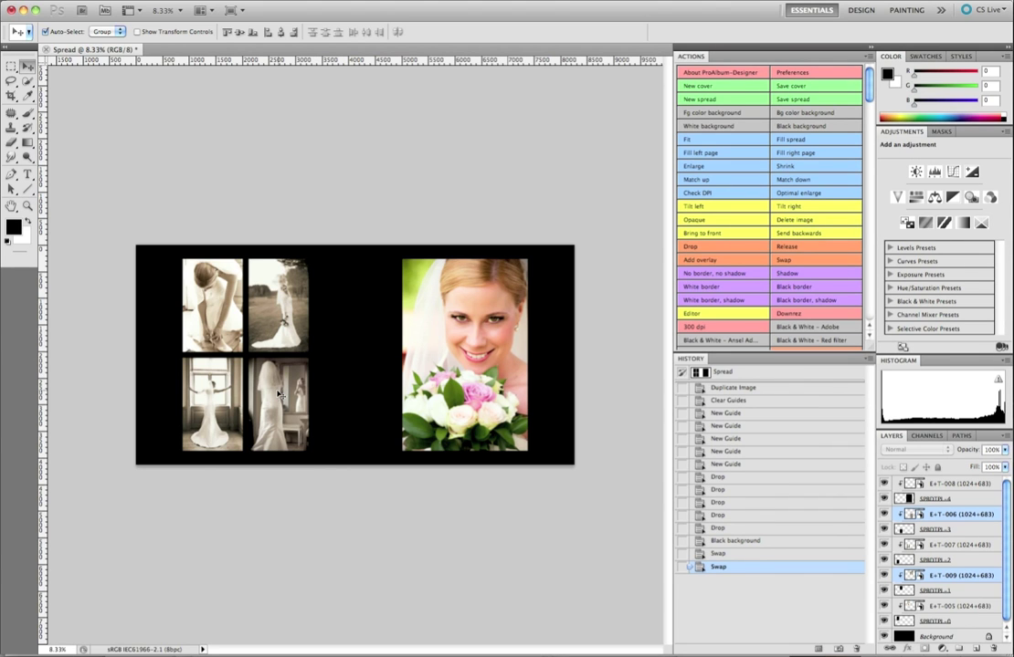
click(350, 387)
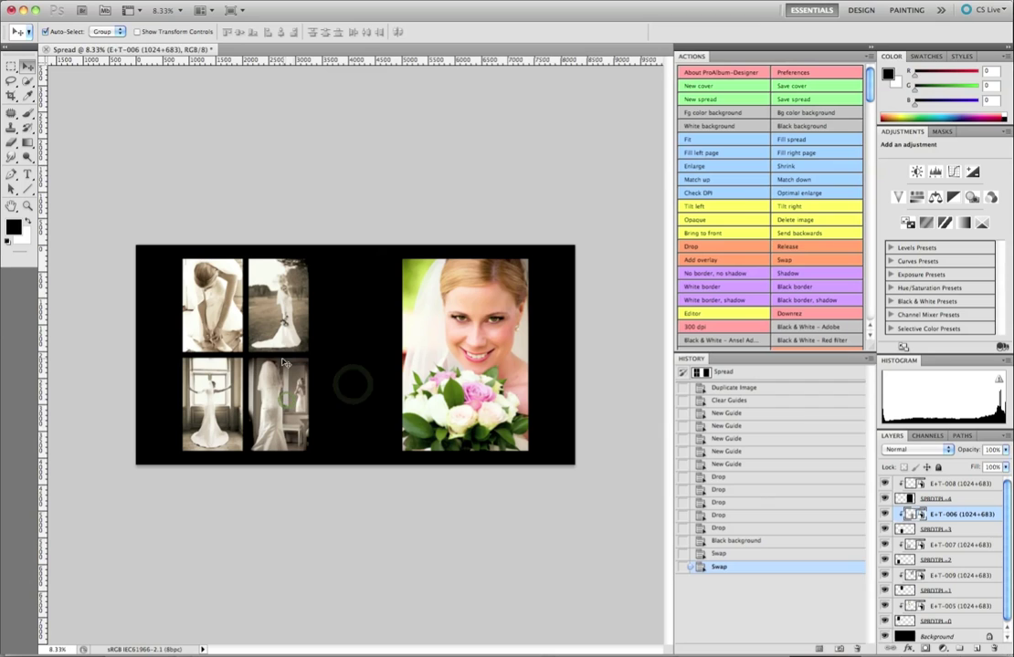
click(783, 260)
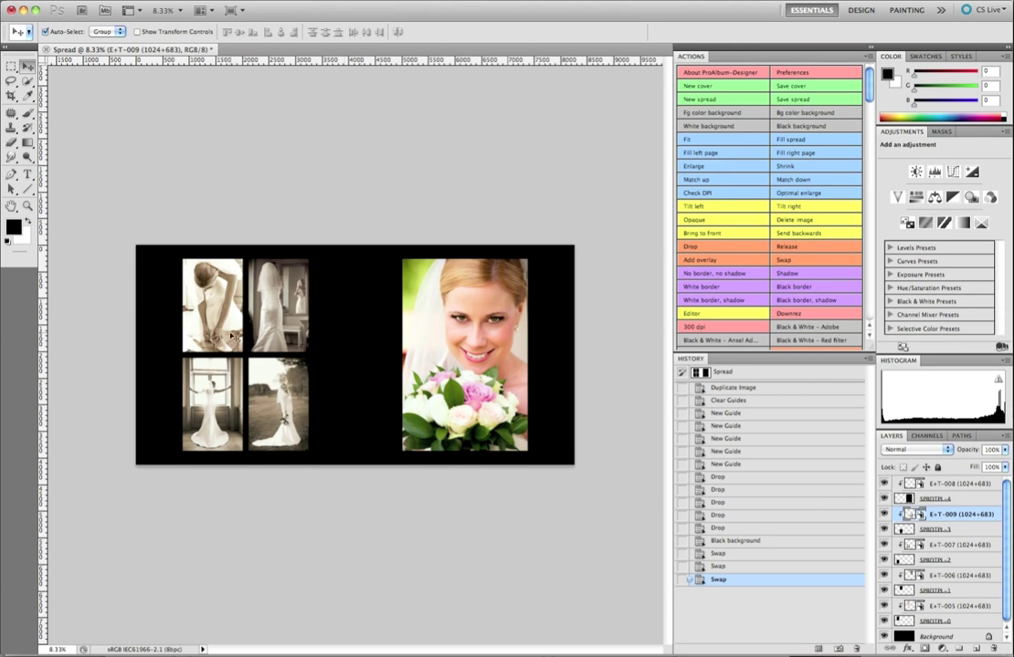
Step: Add a white border to all five photos on the spread and save the spread
click(200, 290)
shift+click(234, 405)
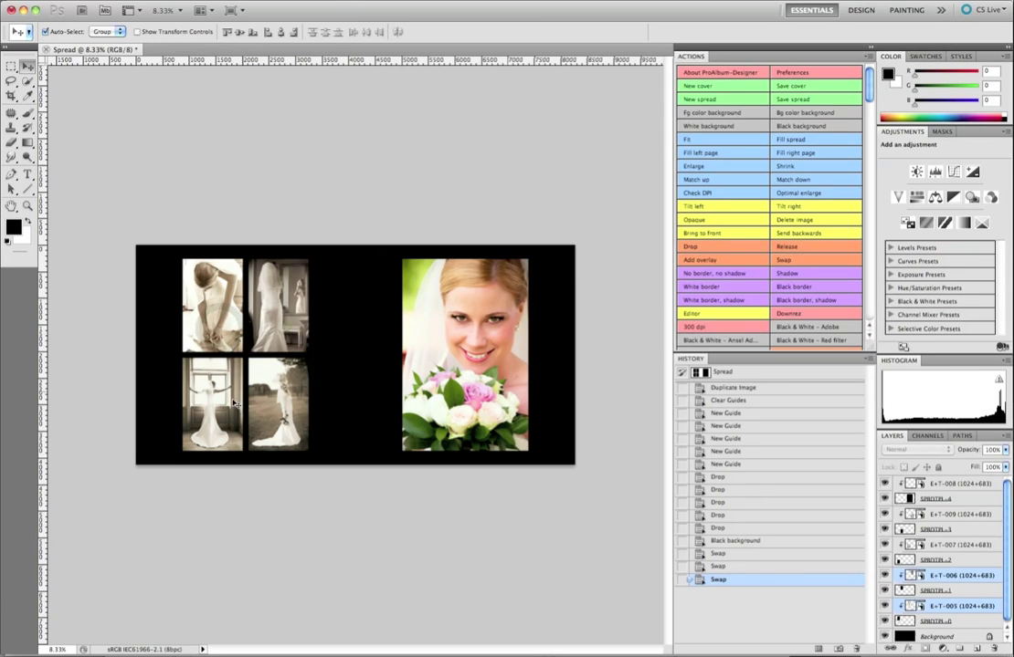
click(753, 284)
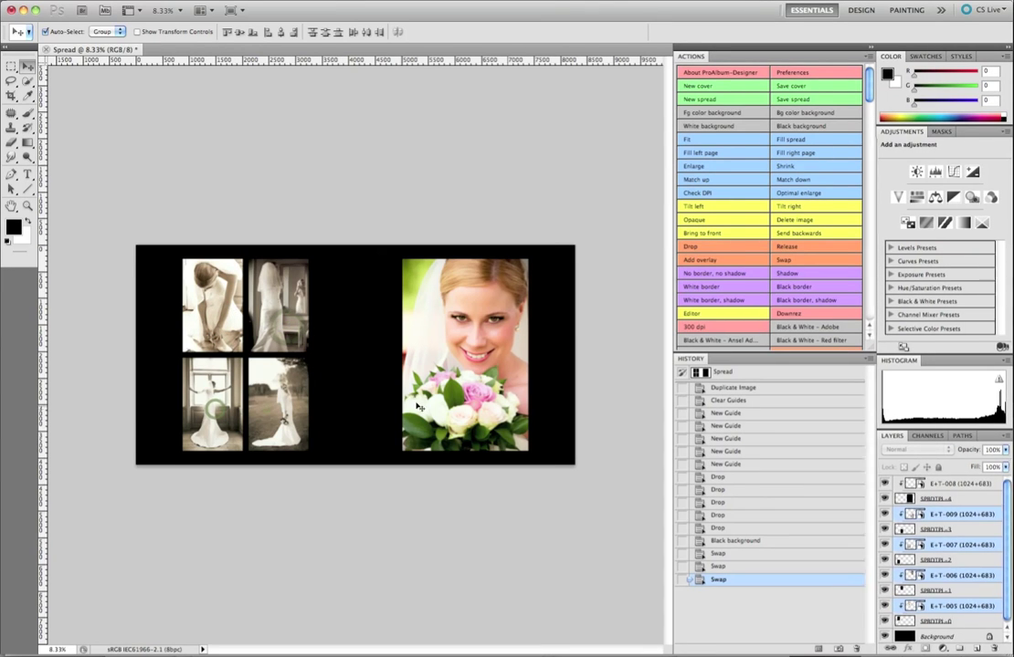
click(744, 288)
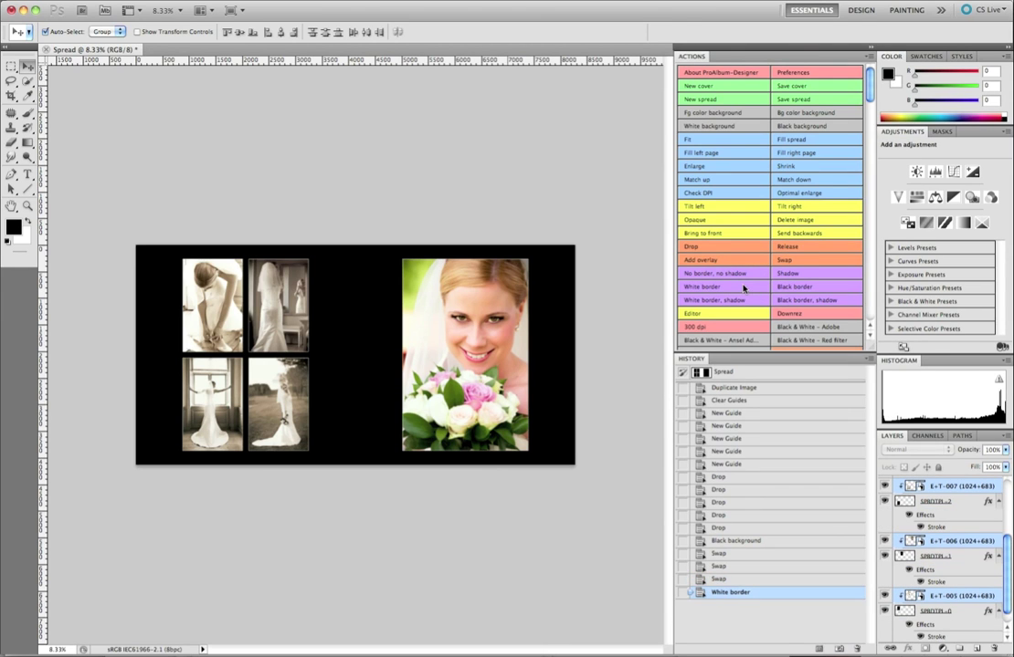
click(801, 99)
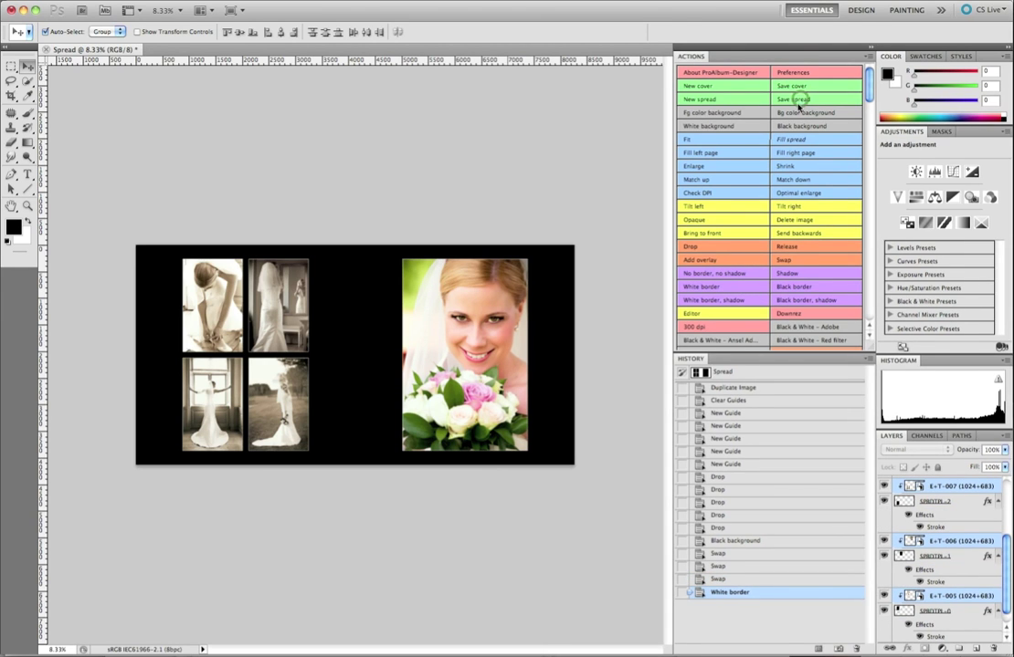
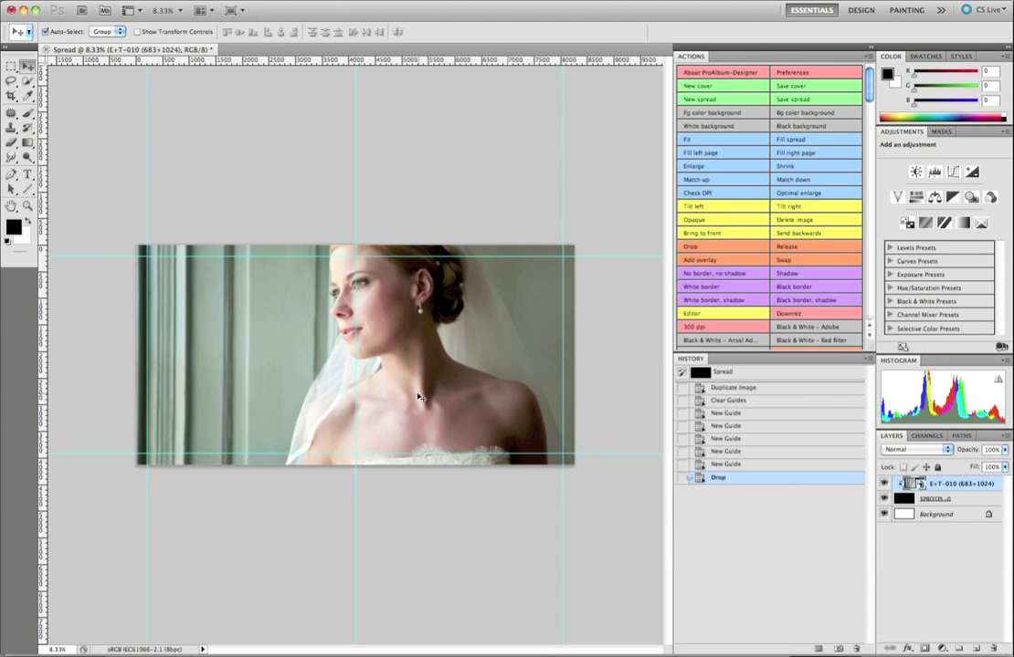
Step: Shrink E+T-010 once on its spread and move it to the right edge, leaving the gap on the left page
click(785, 166)
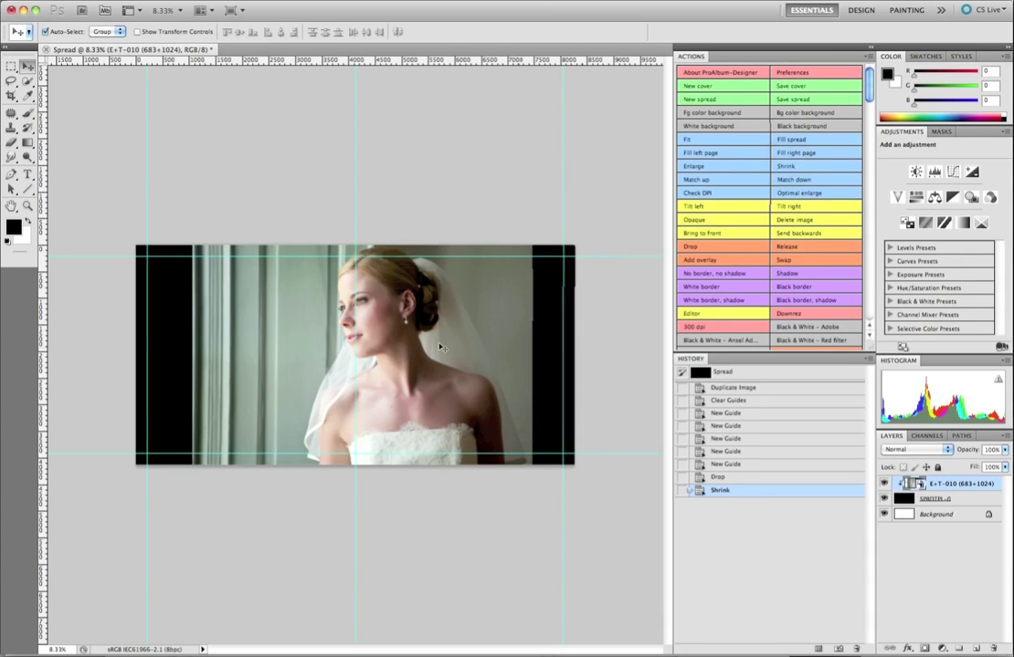
drag(439, 347, 479, 356)
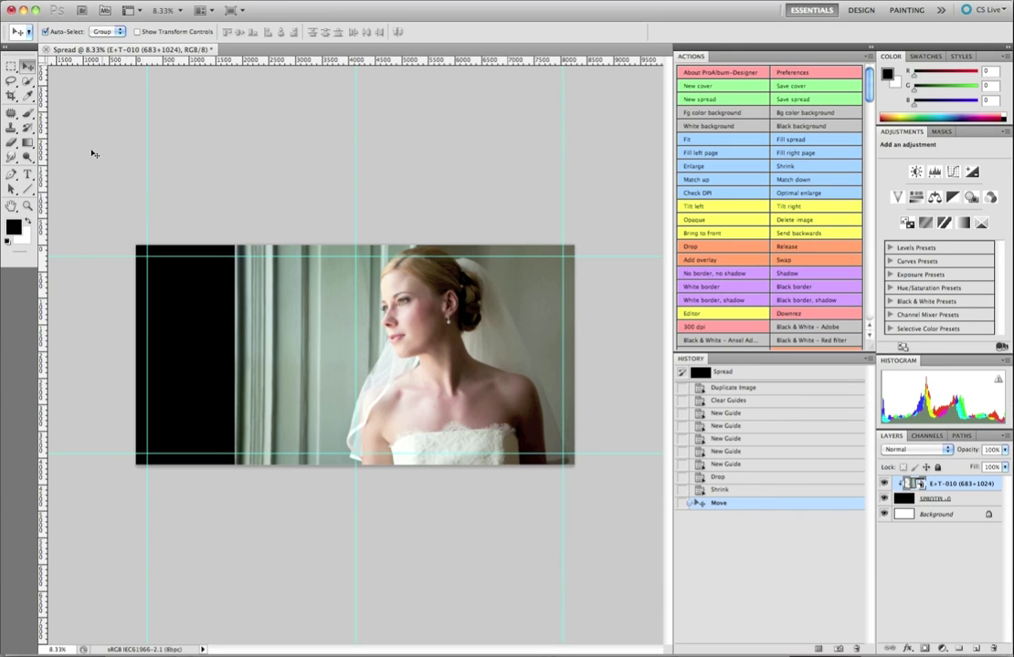
Step: Copy the wall strip left of the bride to a new layer and stretch it to about 191% width, filling the black gap
click(8, 66)
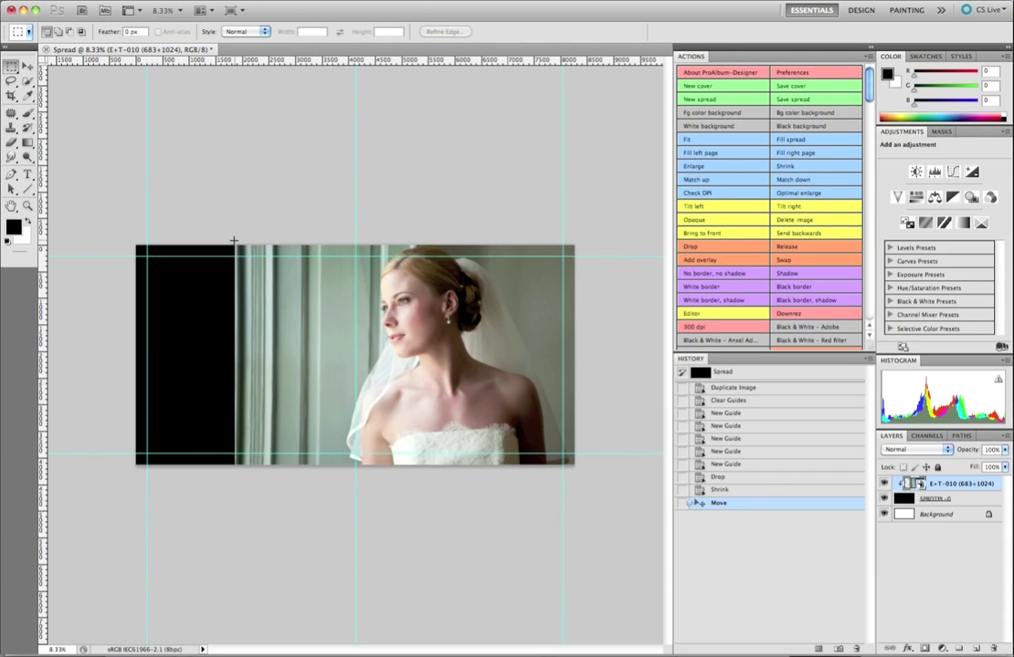
drag(234, 240, 339, 481)
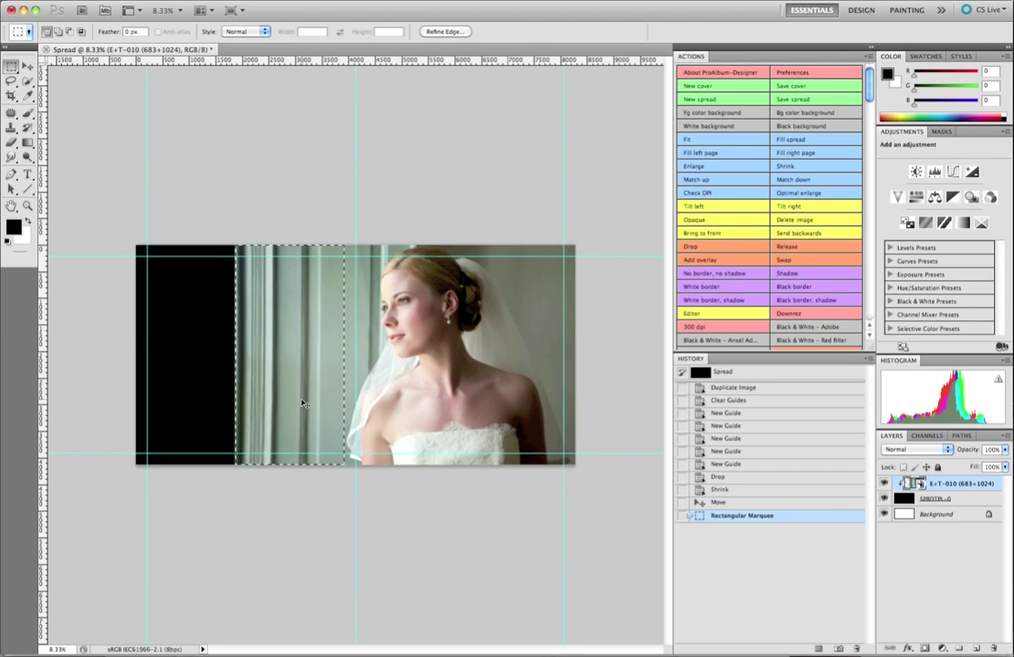
key(ctrl+j)
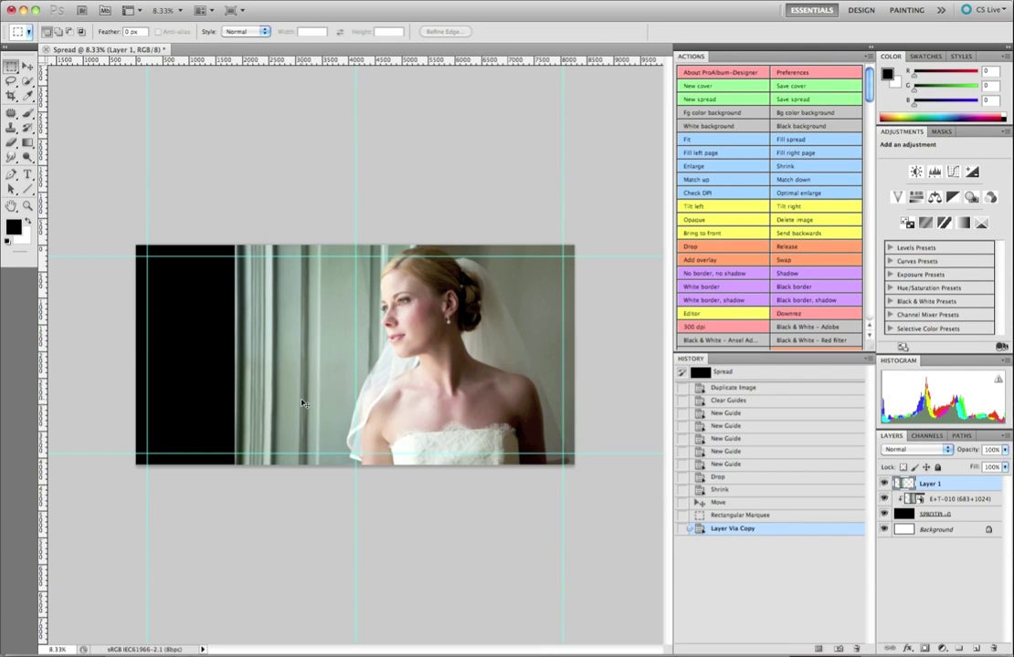
key(ctrl+t)
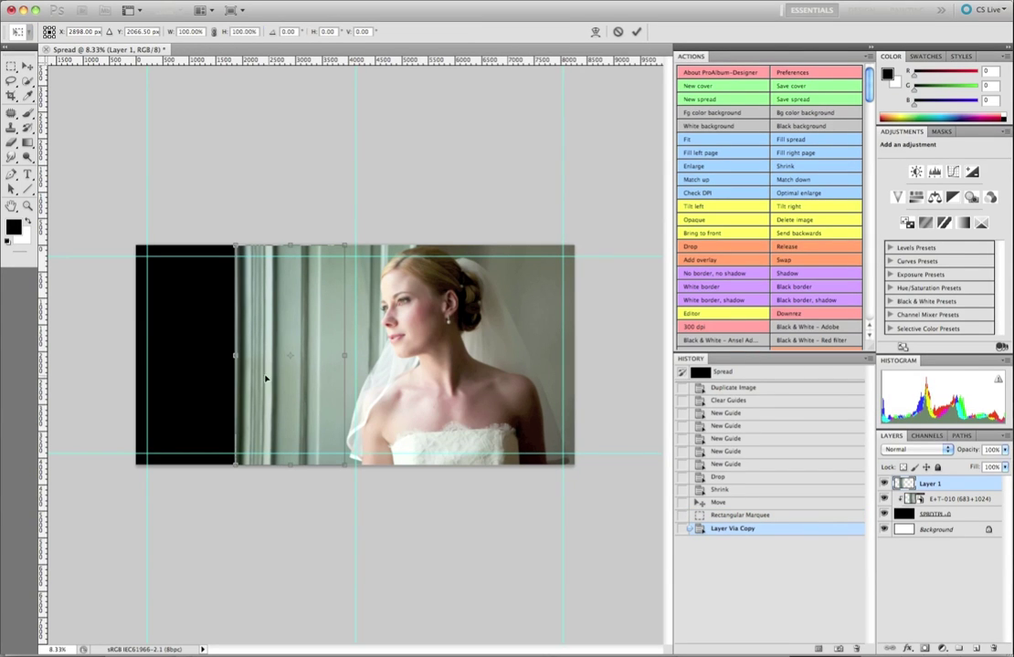
drag(235, 356, 137, 357)
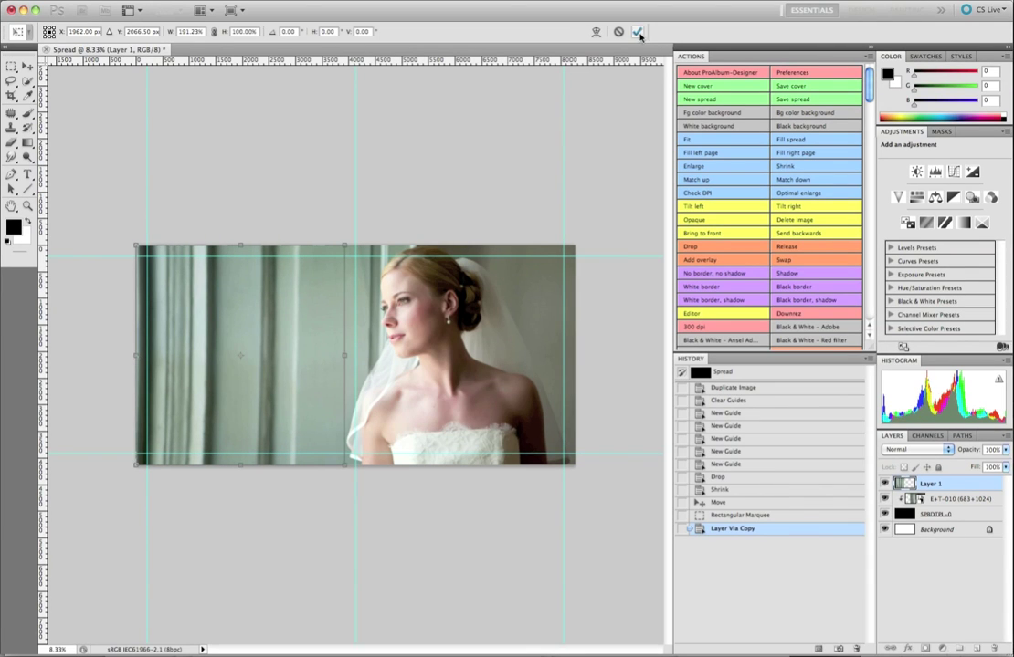
click(636, 31)
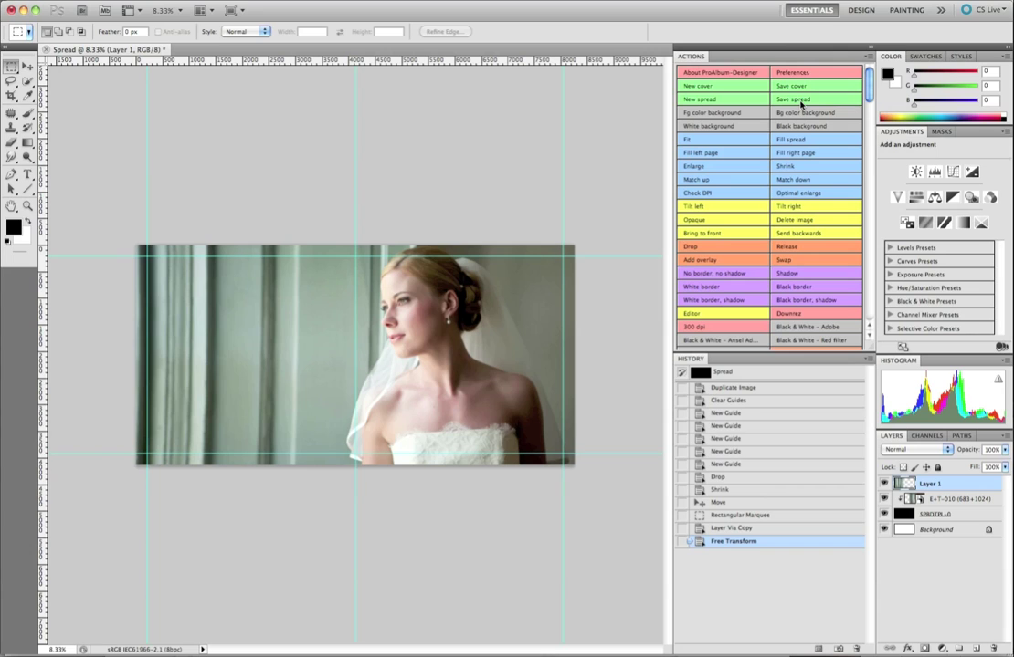
Step: Save the spread as Spread04.psd in the E+T folder with maximized compatibility, accepting the uncovered template hole
click(800, 101)
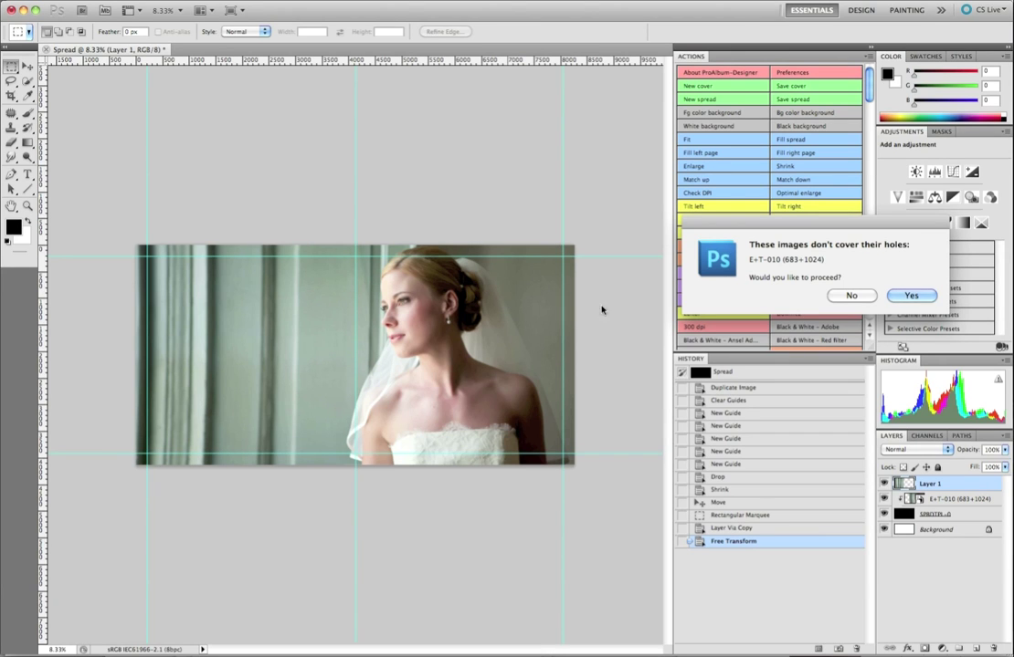
click(910, 295)
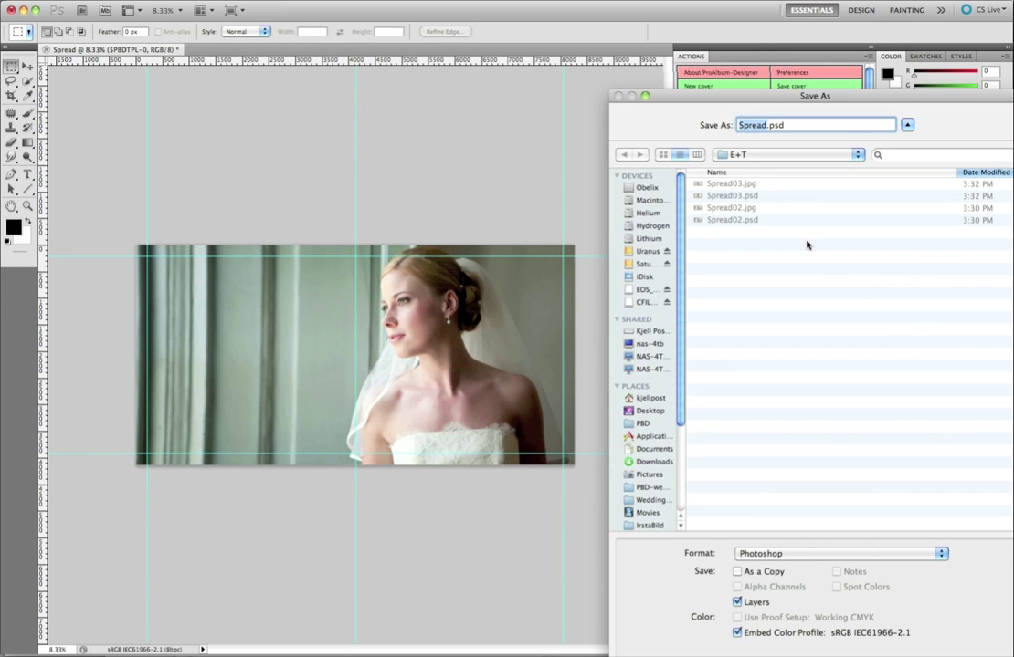
text(04)
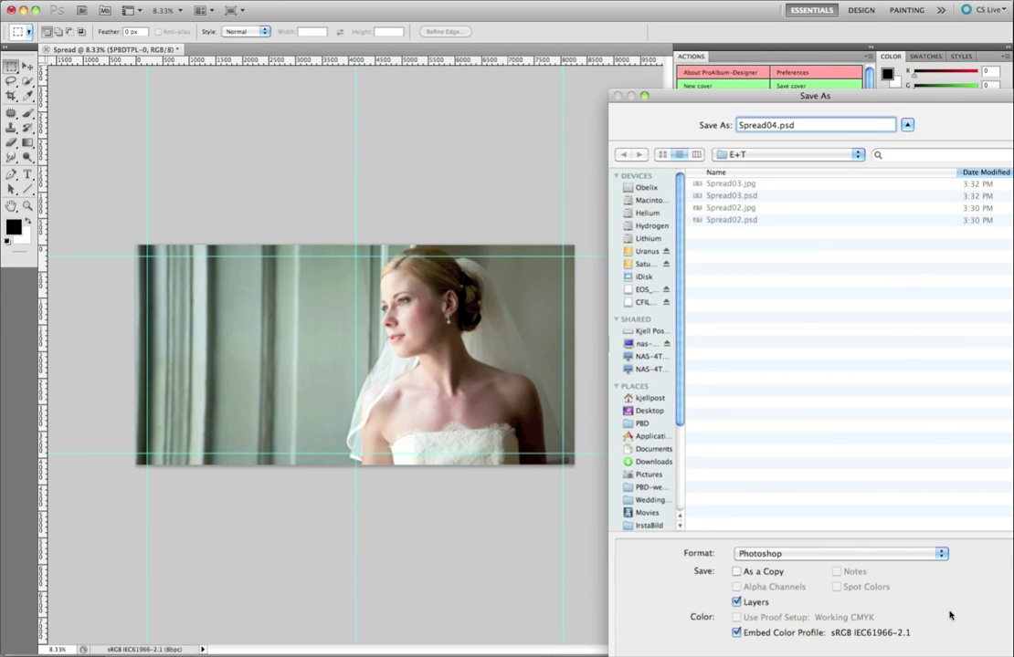
key(Return)
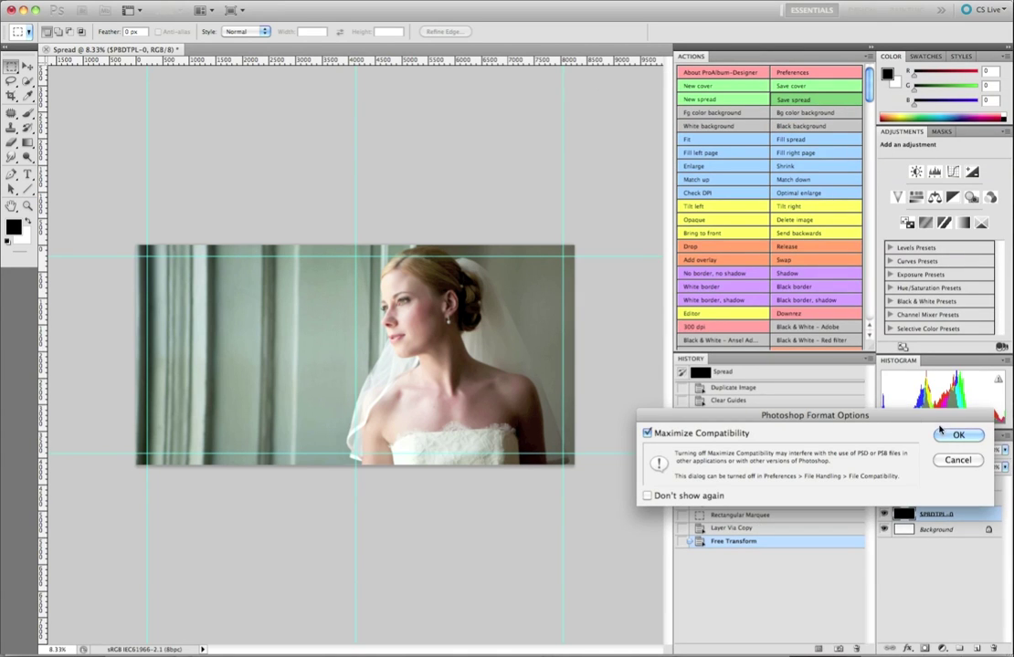
click(956, 437)
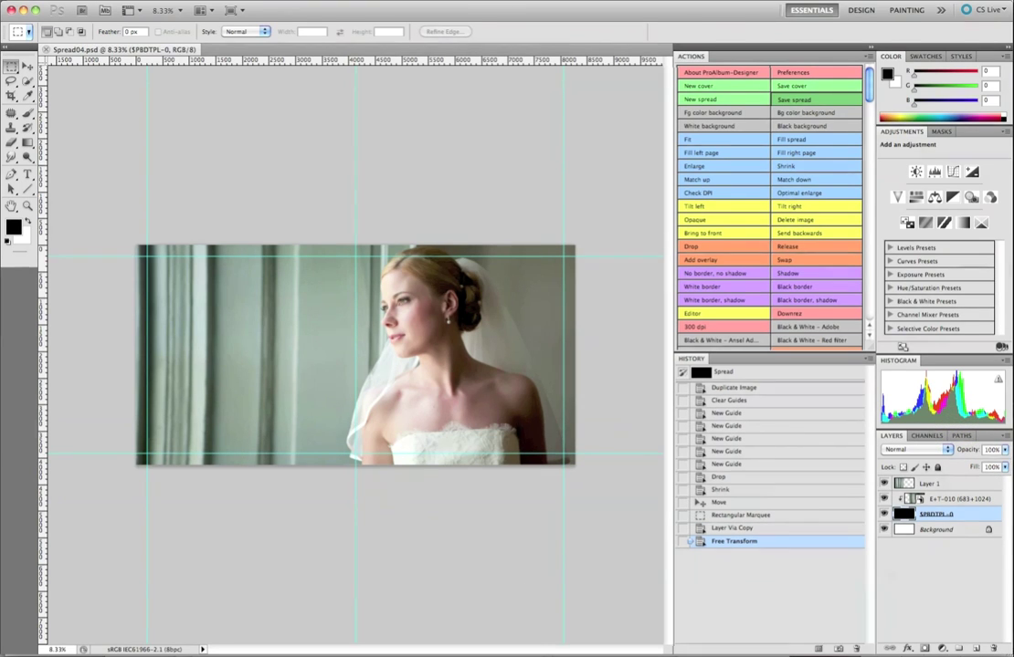
Step: In Bridge, add E+T-011 through E+T-014 to a spread, using the perfect-match template with one large portrait left and three stacked landscapes right
key(super+Tab)
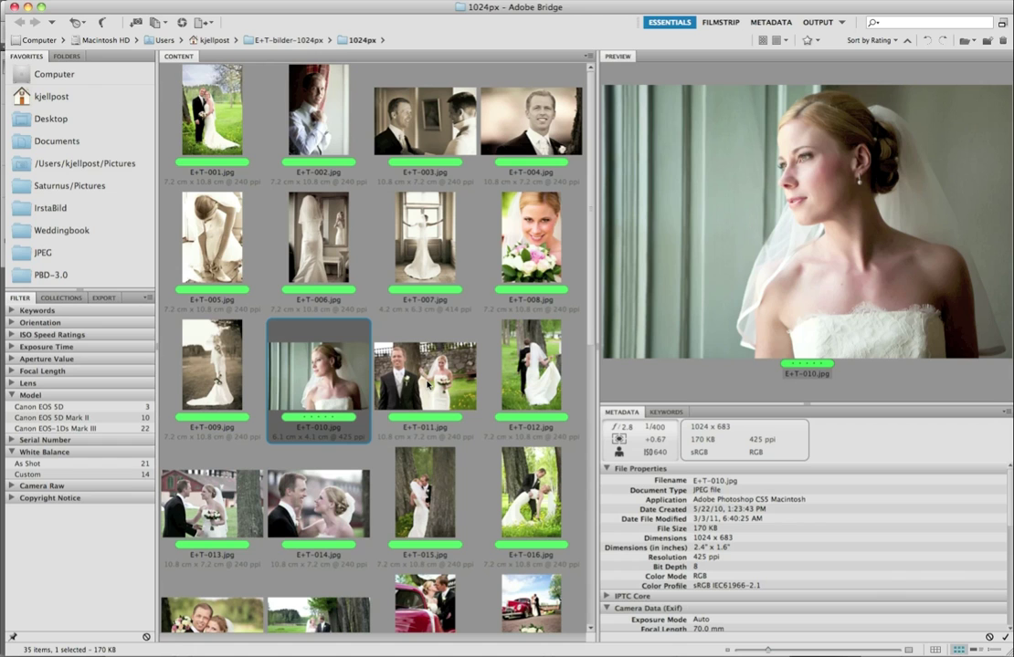
click(428, 383)
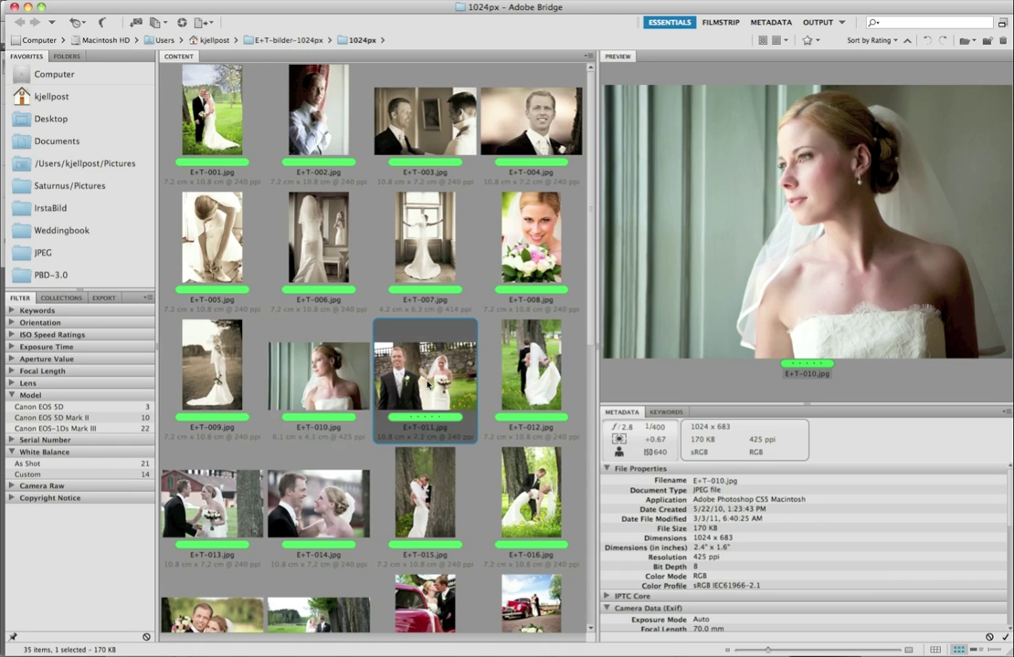
super+click(315, 528)
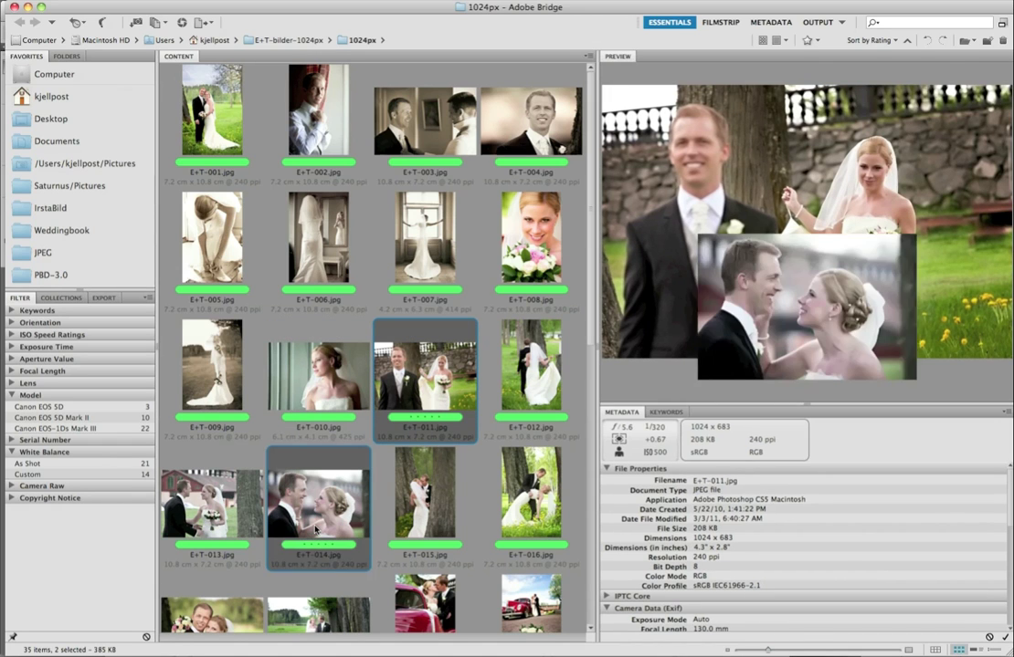
super+click(210, 502)
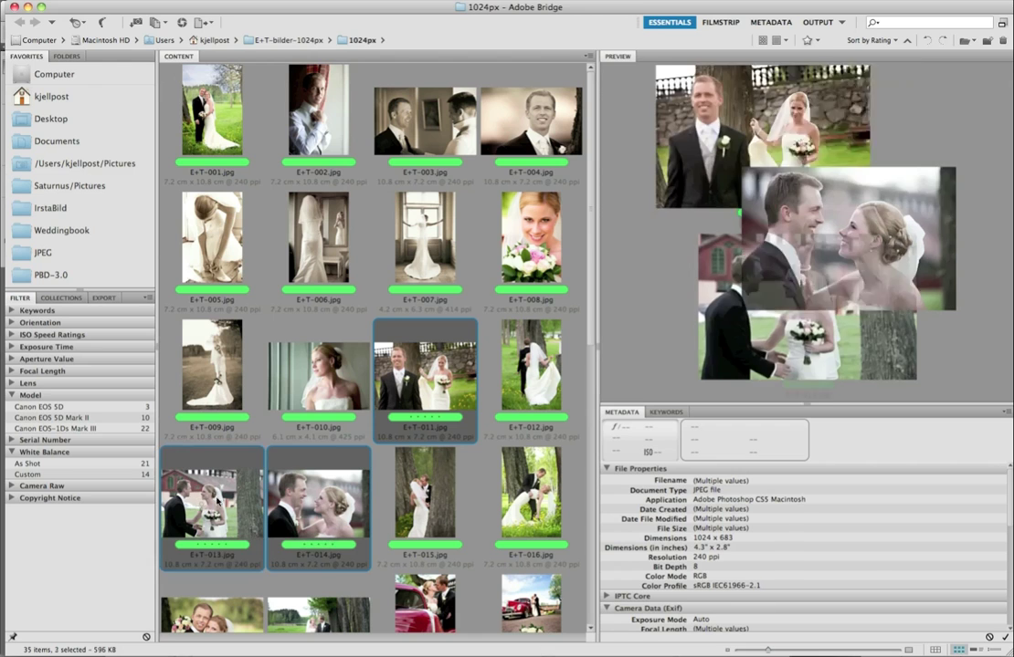
super+click(520, 369)
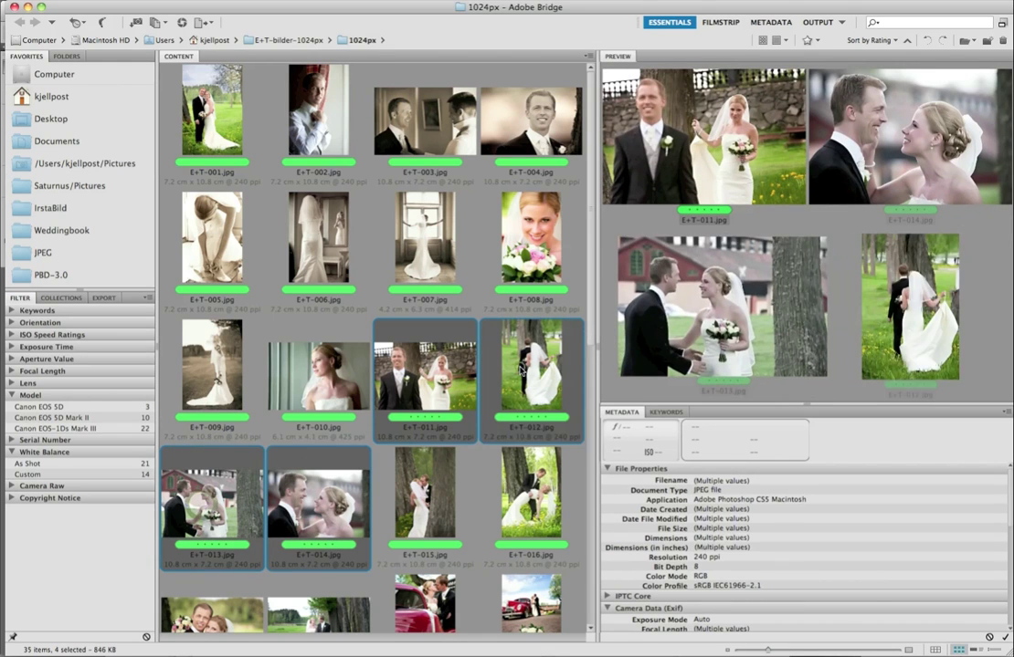
right_click(523, 369)
click(557, 644)
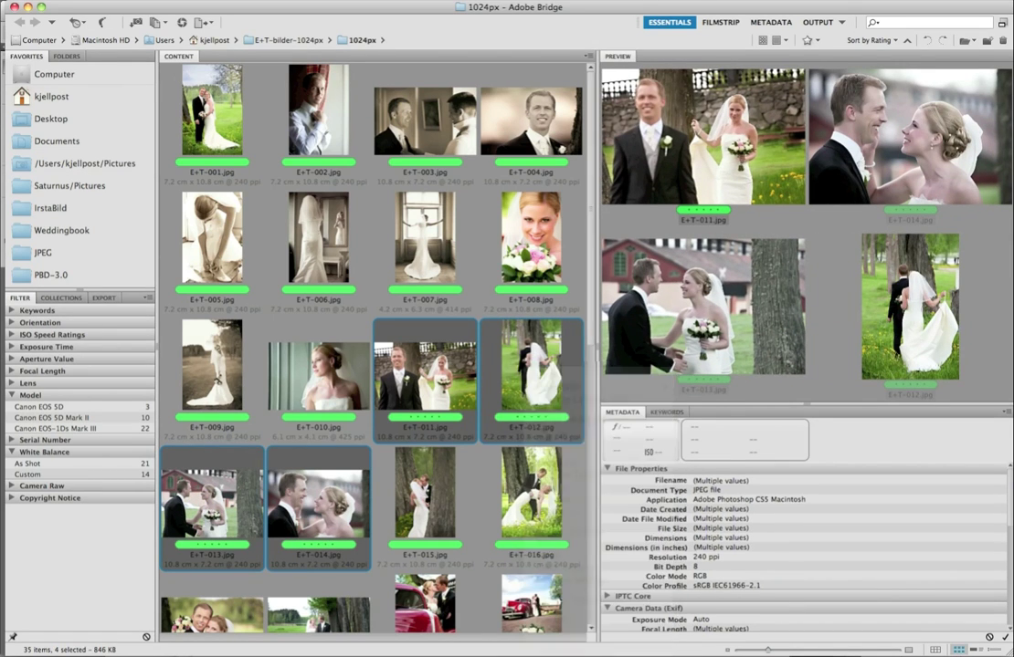
drag(760, 338, 710, 225)
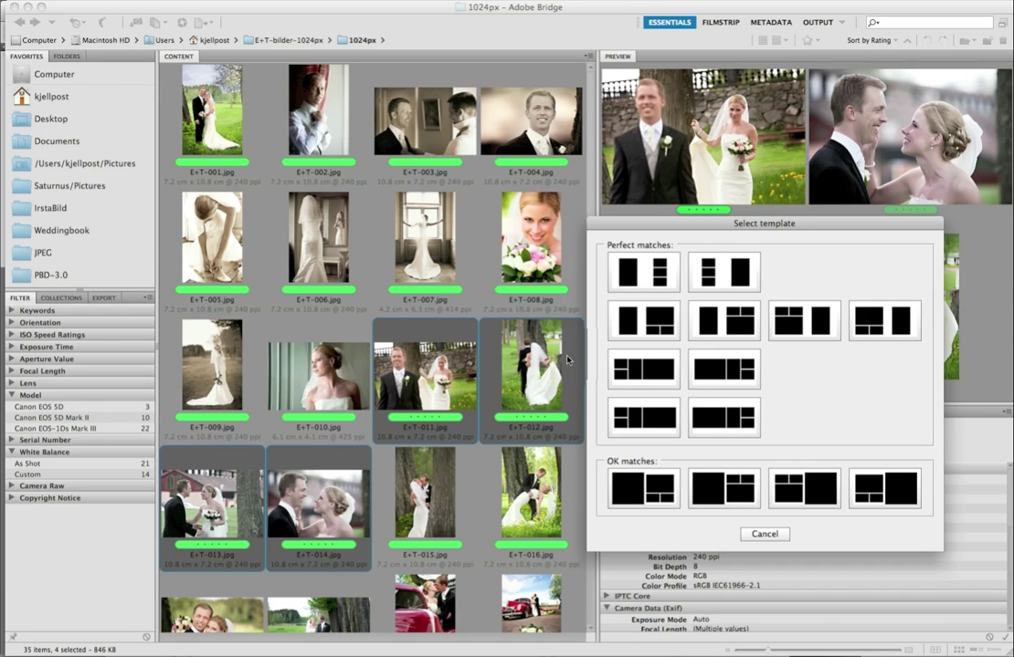
click(644, 282)
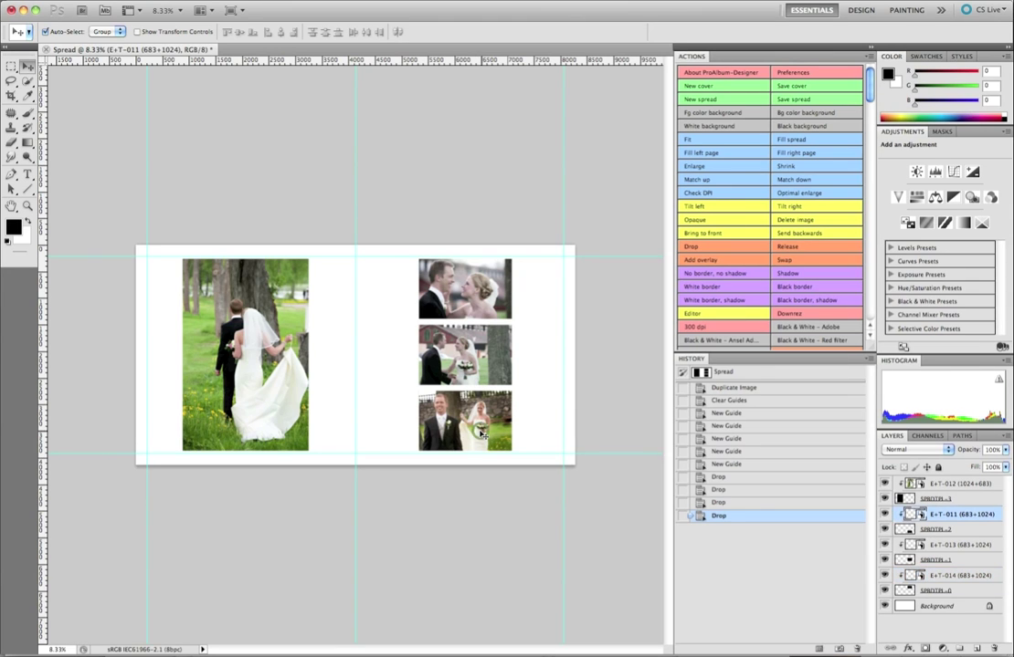
Step: Swap E+T-014 and E+T-011, the upper and lower photos in the right page's stack
click(485, 294)
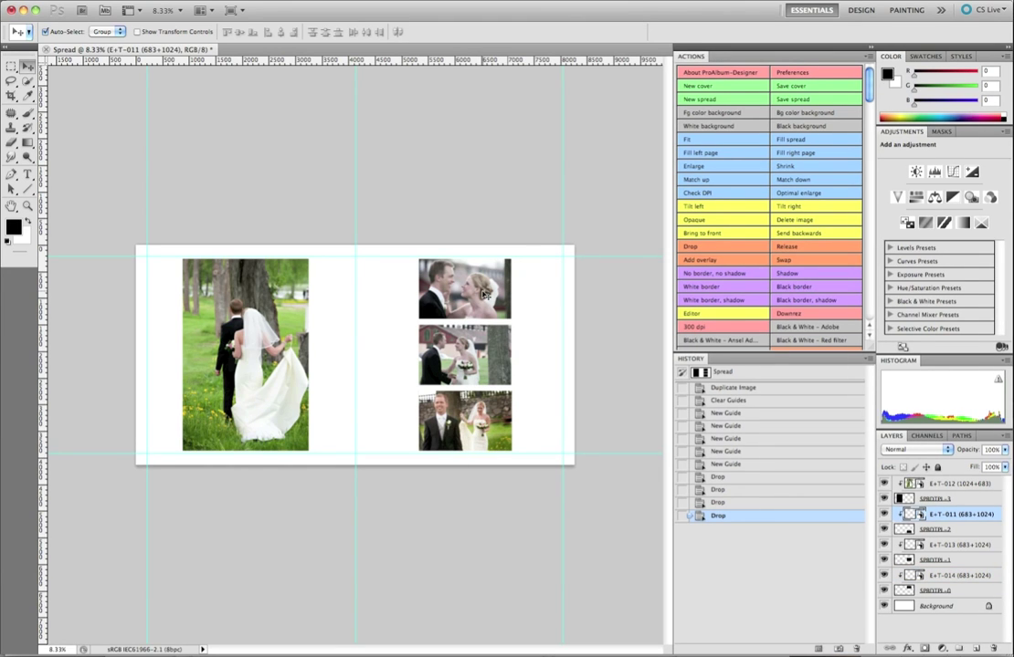
shift+click(465, 420)
click(807, 263)
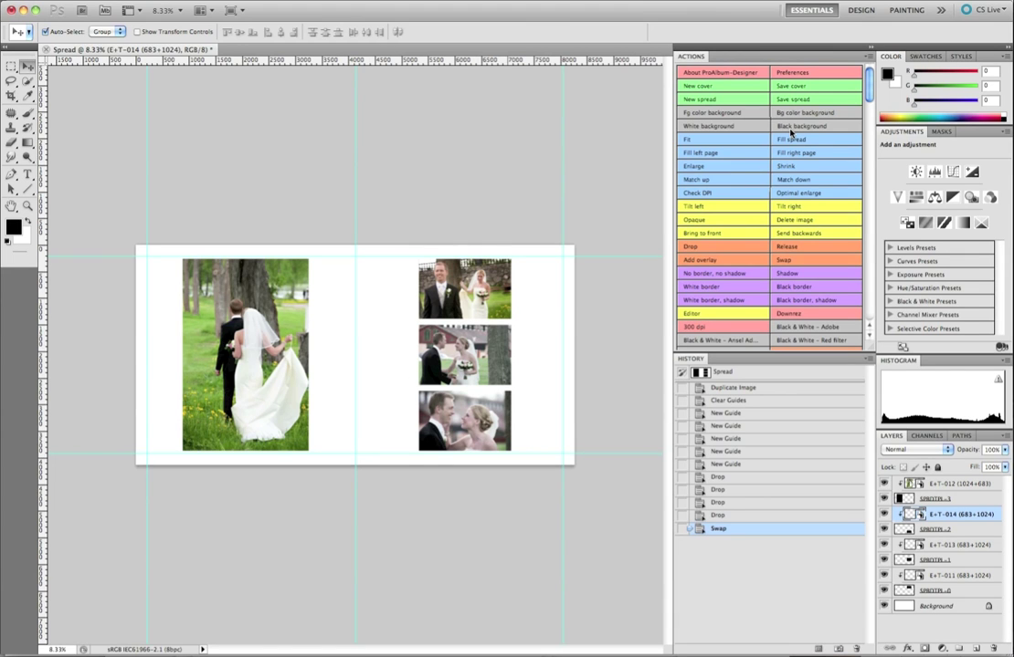
Step: Give the spread a black background and add white borders to all four photos
click(758, 134)
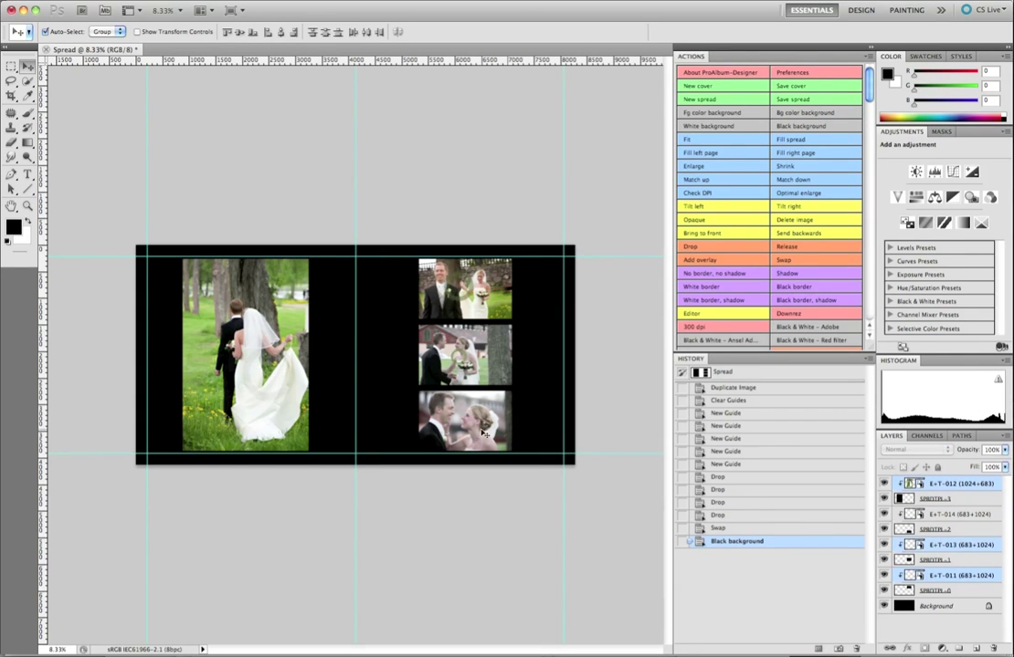
click(715, 287)
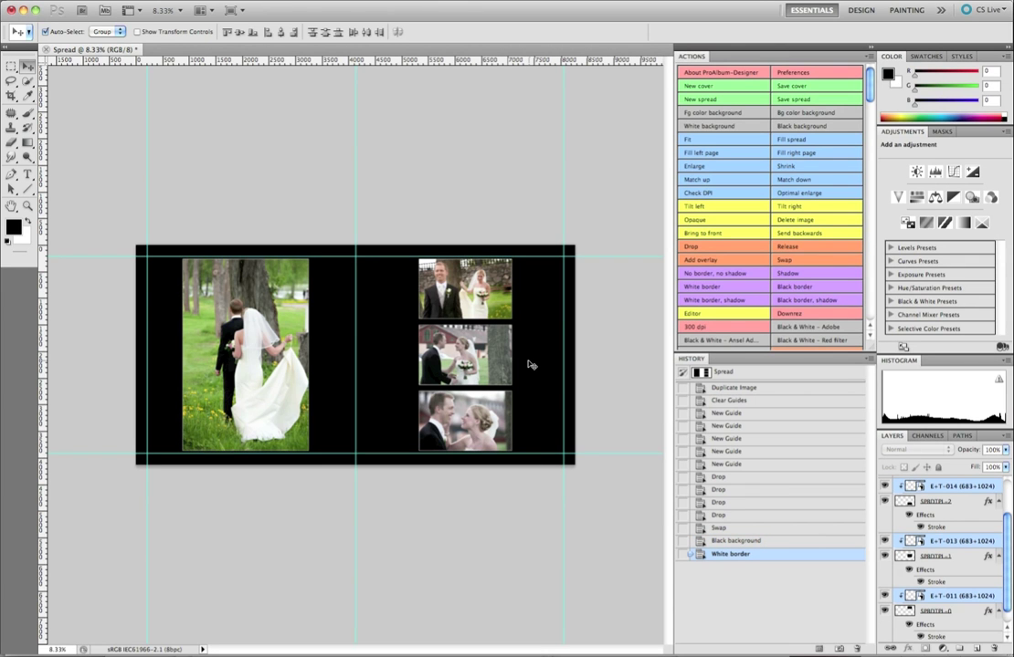
Step: Save the spread as Spread05.psd in the E+T folder
click(803, 98)
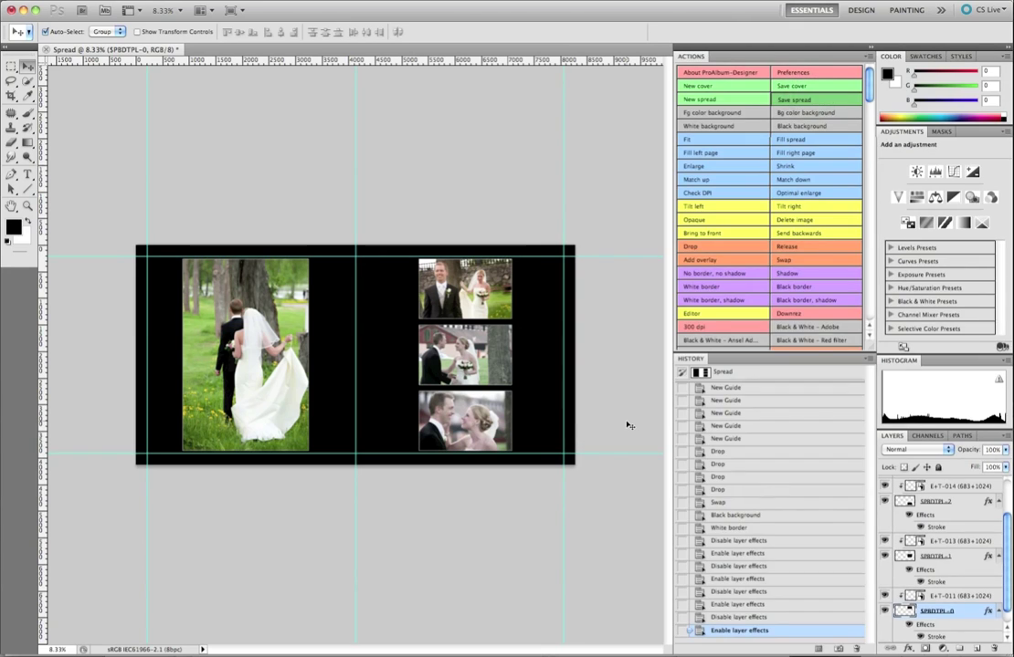
key(Right)
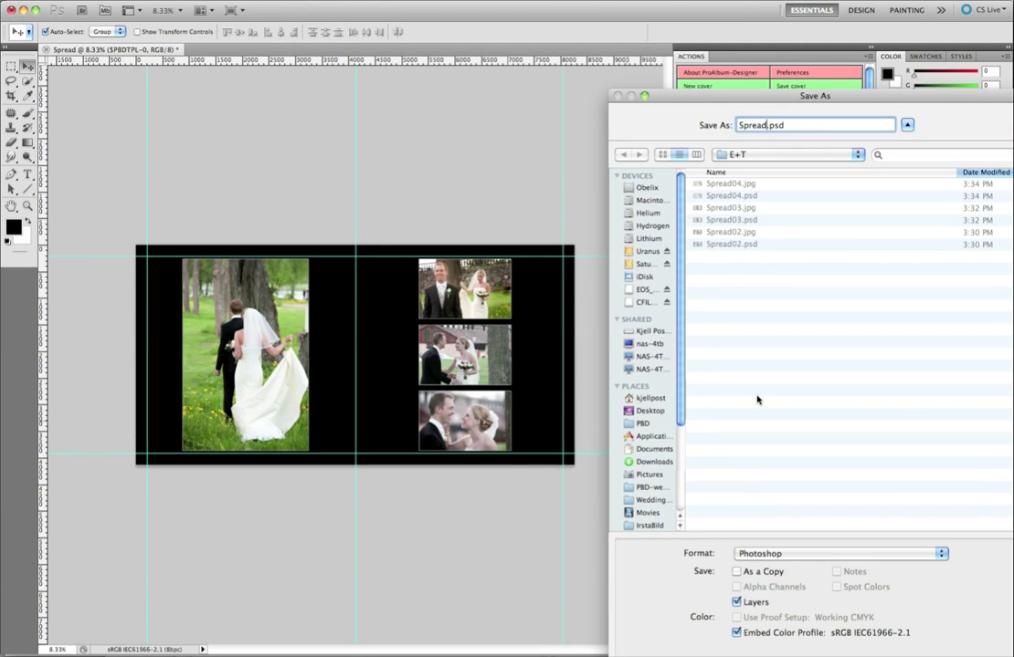
text(05)
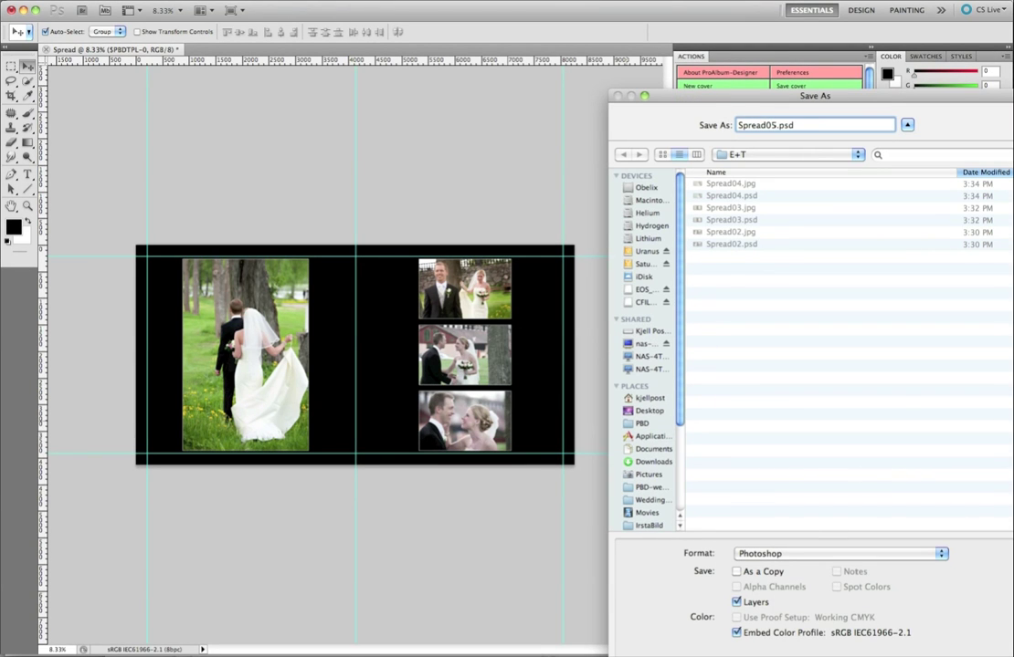
key(Return)
key(Return)
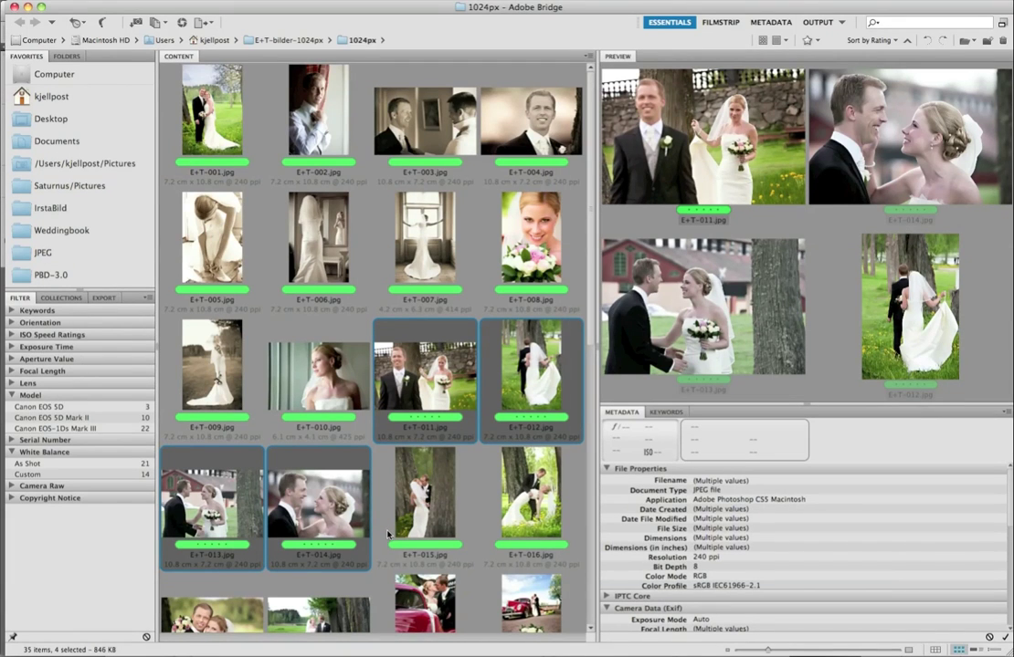
Step: In Bridge, add E+T-015 and E+T-016 to a spread, using the perfect-match template with one portrait per page
scroll(389, 534, down, 2)
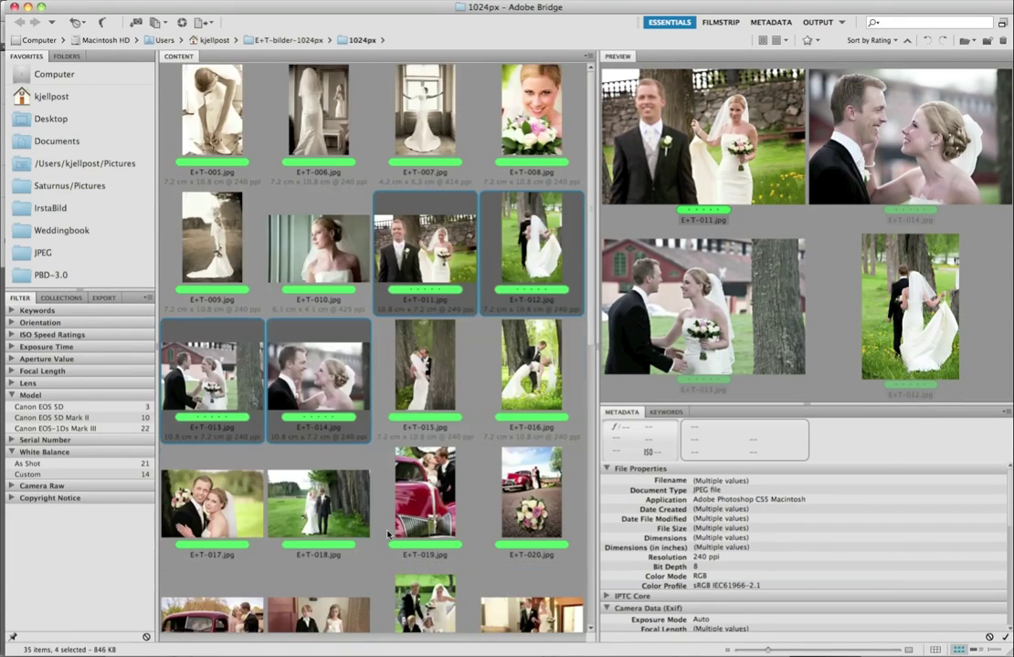
scroll(388, 534, down, 2)
click(433, 252)
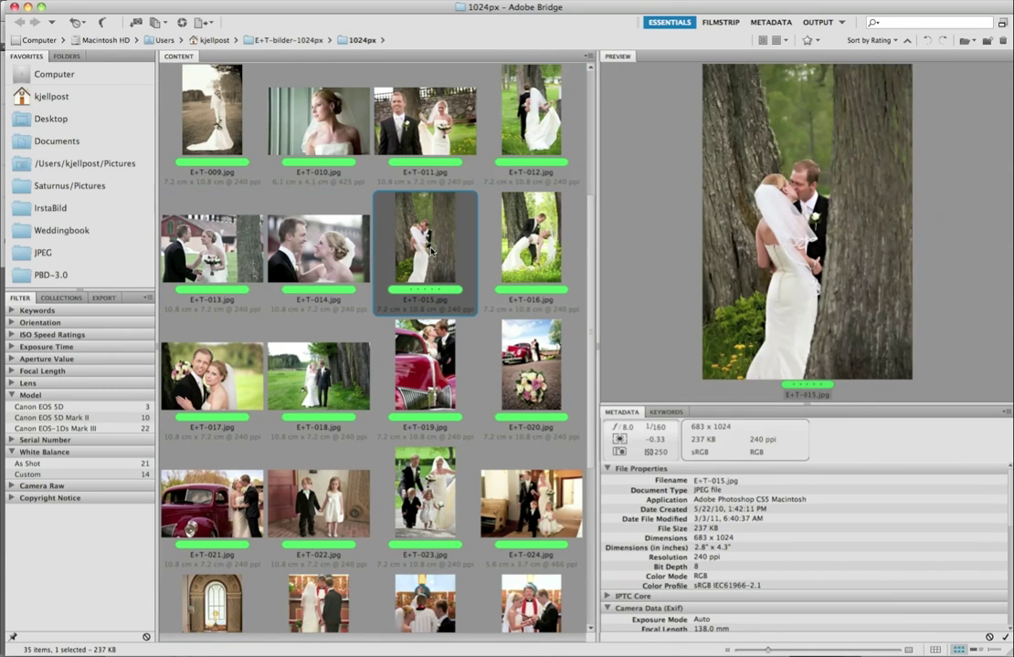
shift+click(519, 260)
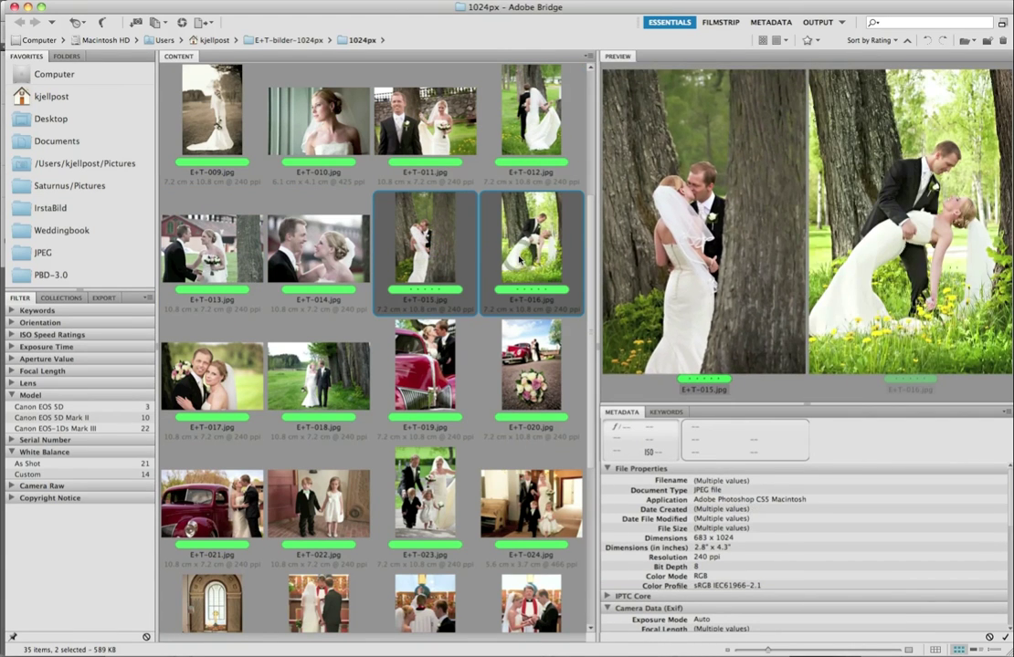
right_click(519, 260)
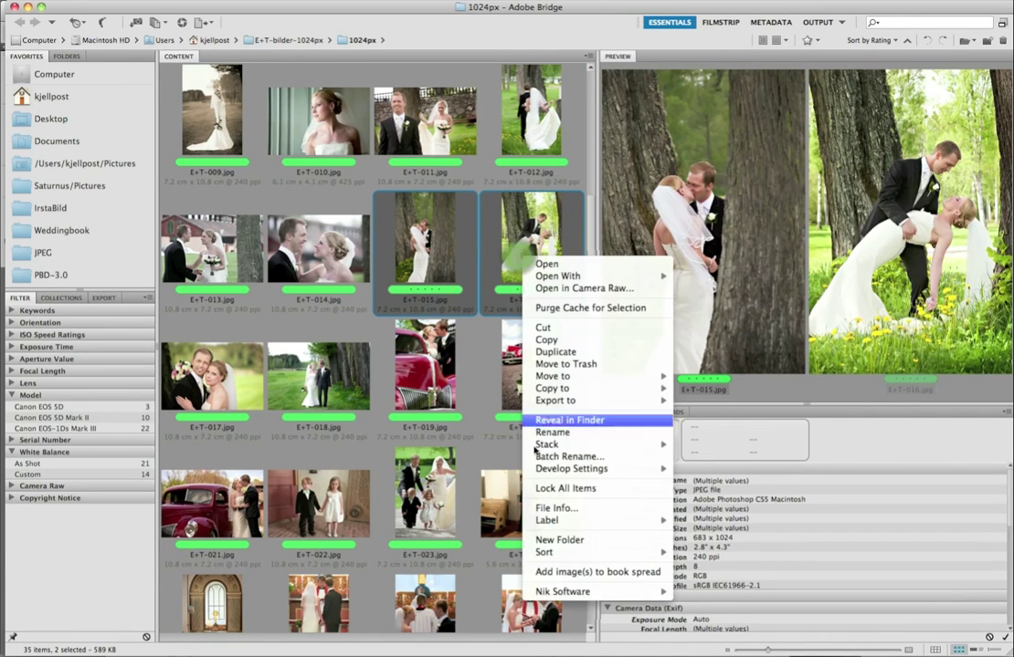
click(559, 573)
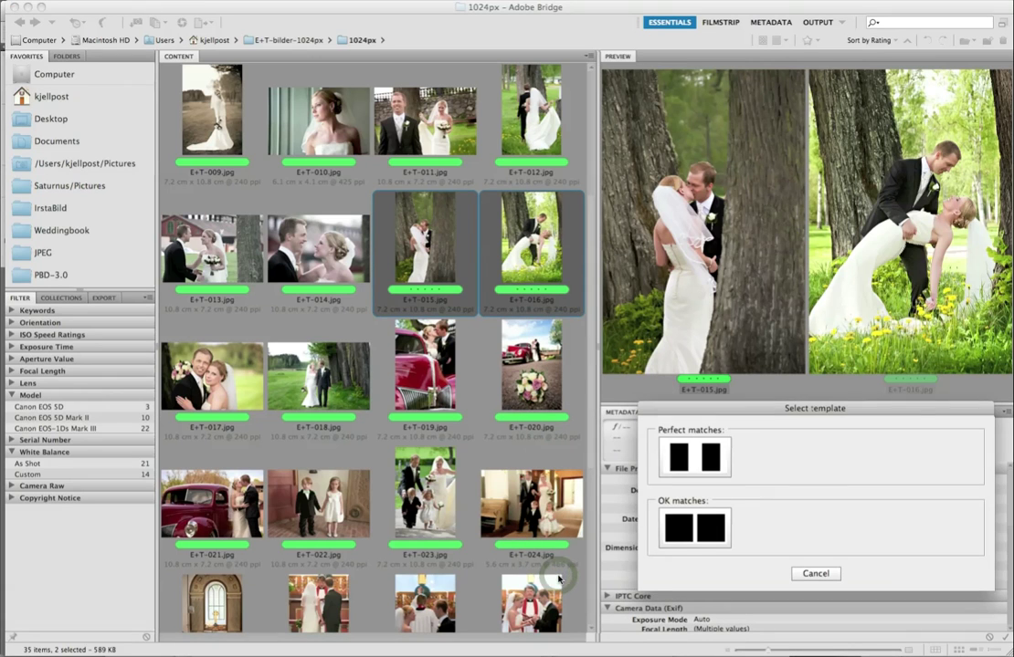
click(695, 460)
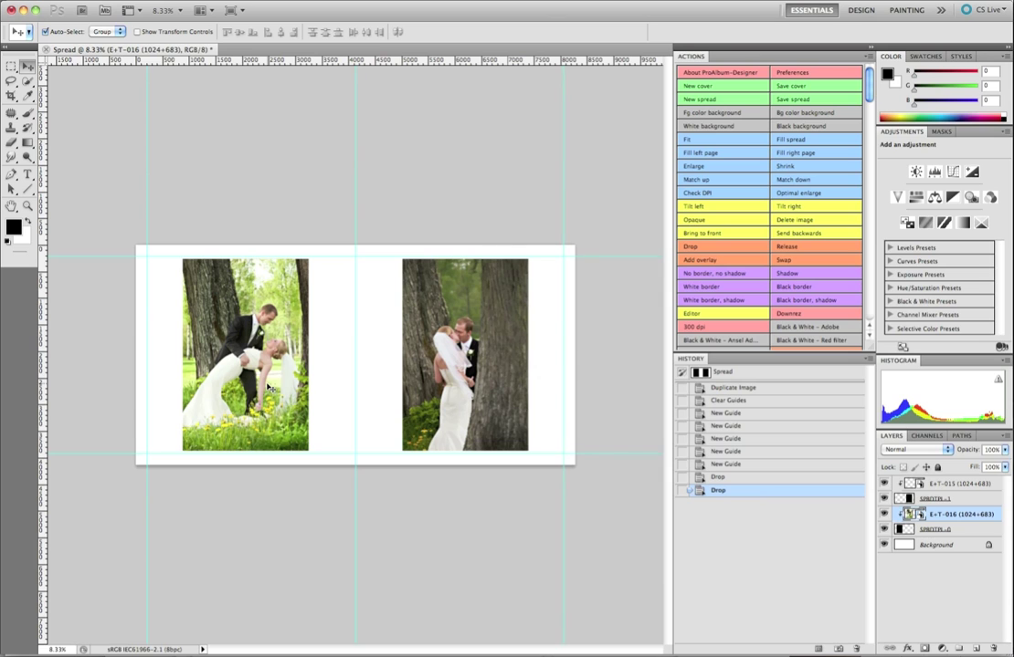
Step: Swap the two portraits, and enlarge and reposition E+T-015 within the left page's frame so the couple sits higher and slightly right
click(833, 260)
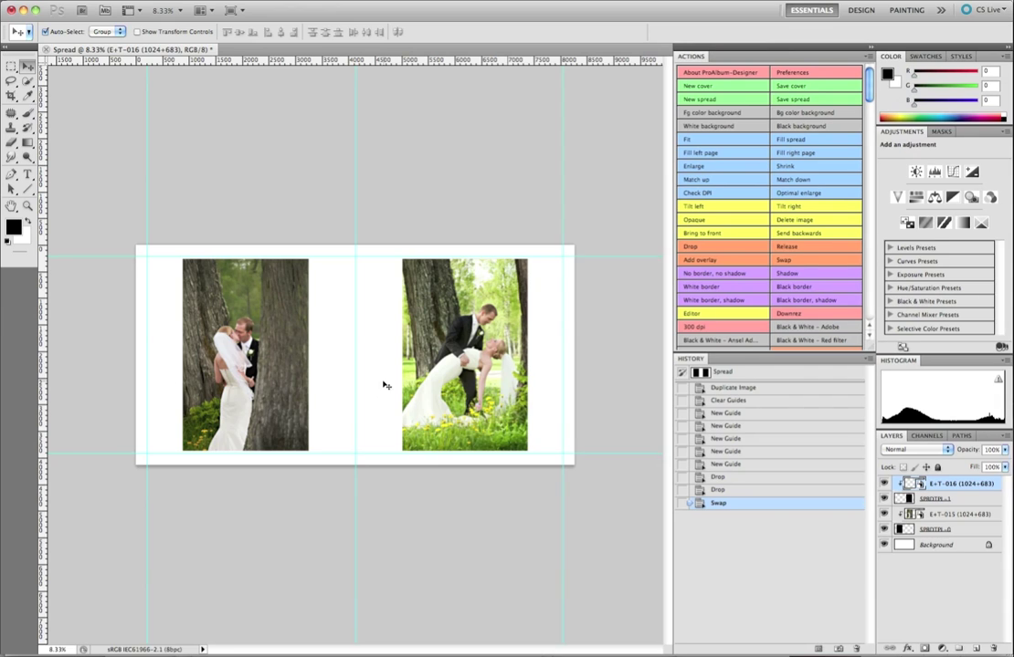
click(262, 381)
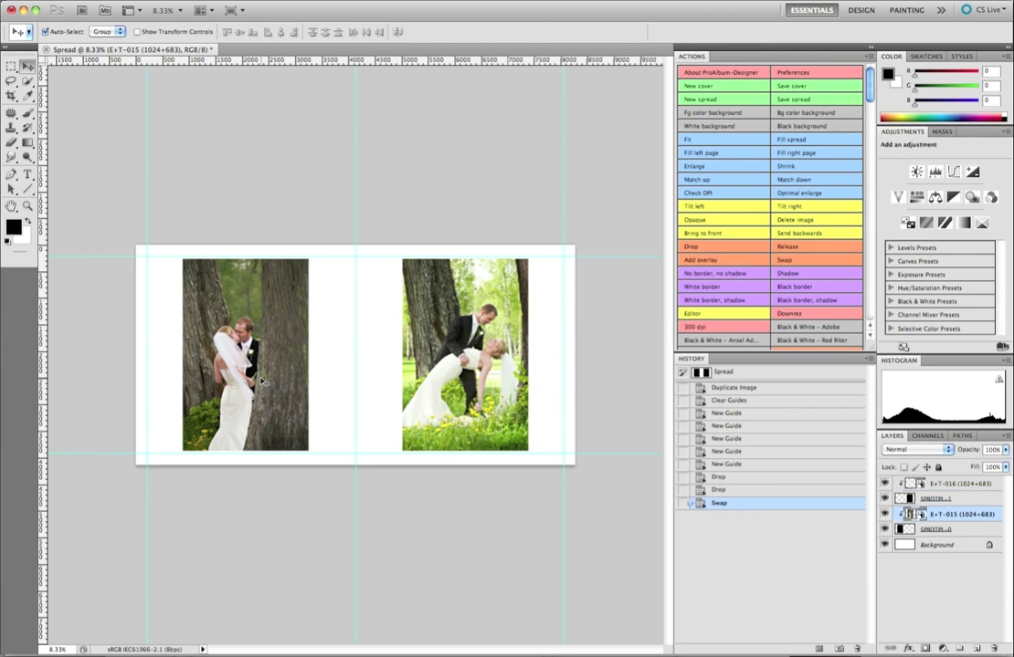
click(714, 171)
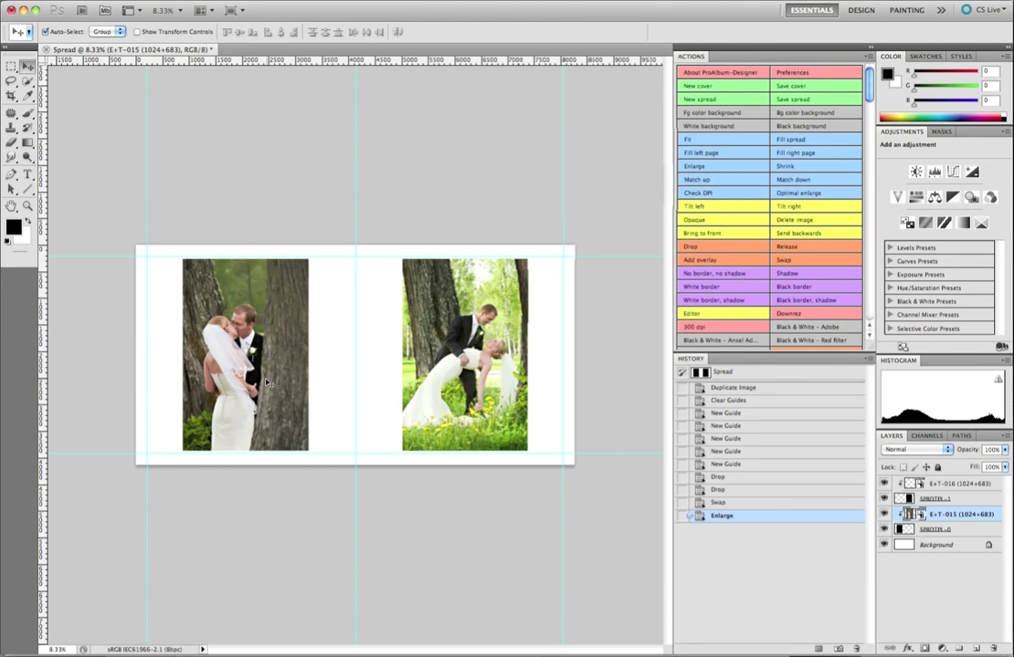
mouse_move(268, 386)
mouse_down()
mouse_move(272, 357)
mouse_move(276, 365)
mouse_up()
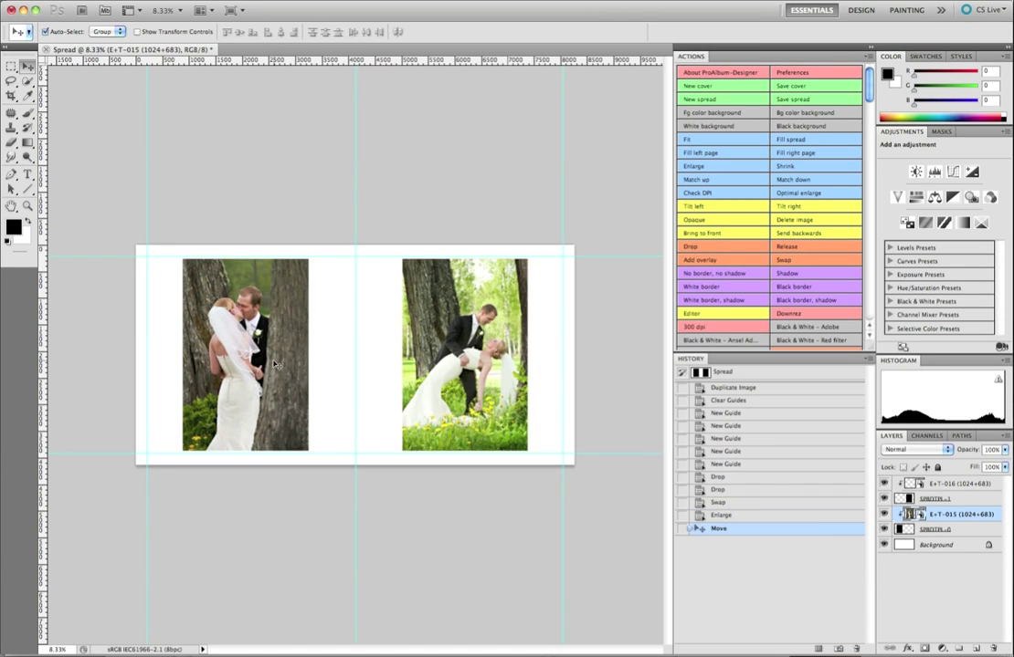
Step: Apply a black background to the two-portrait spread and put white borders around both photos
click(808, 127)
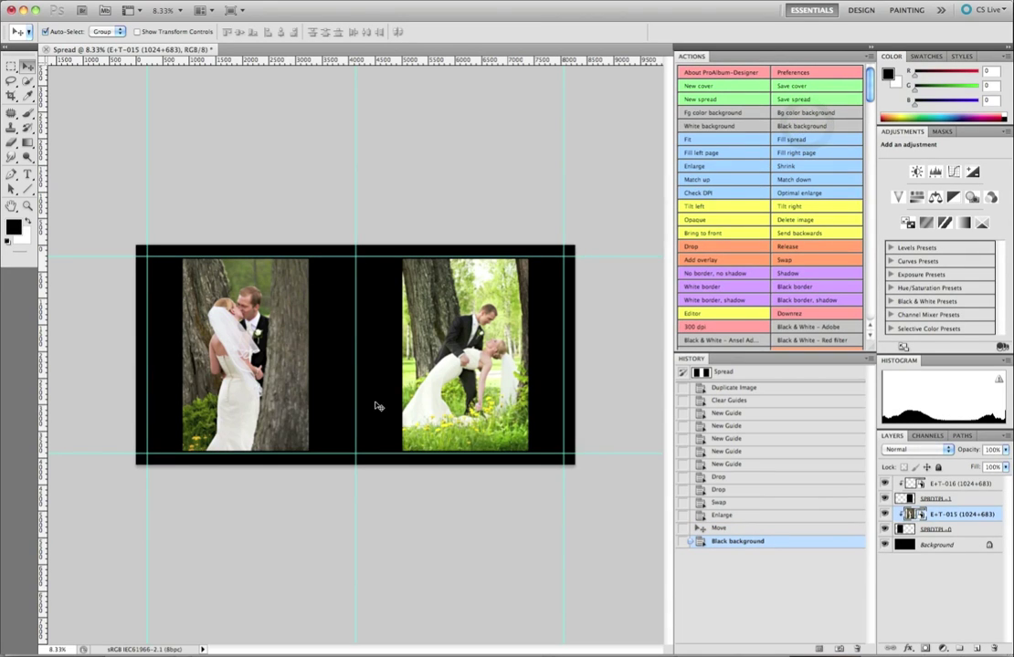
click(730, 292)
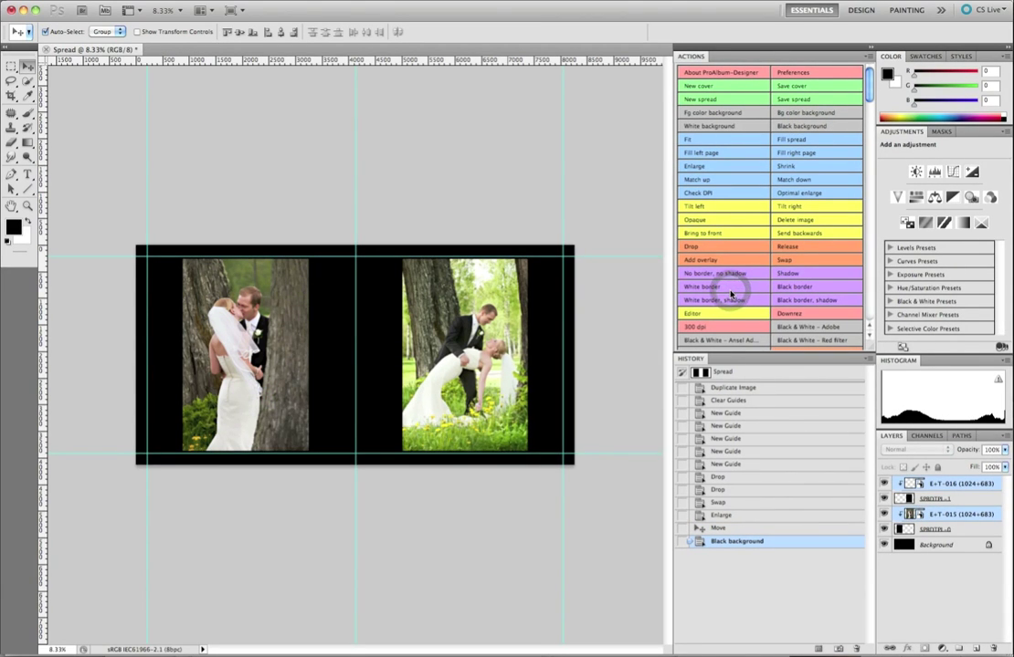
Step: Save the spread as Spread06.psd in the E+T folder
click(793, 99)
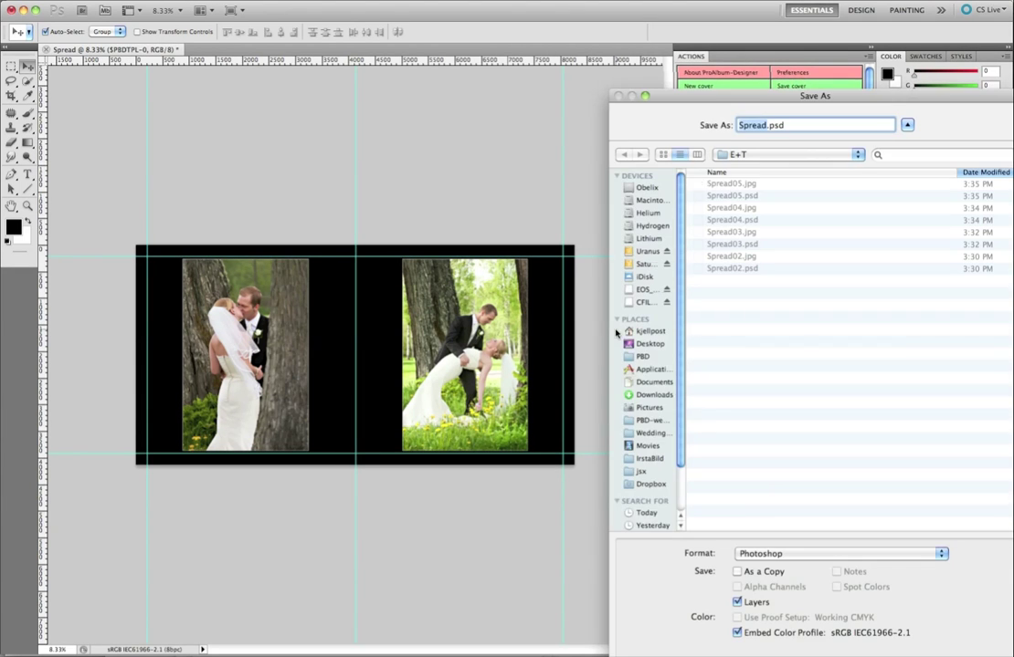
key(Right)
text(06)
key(Return)
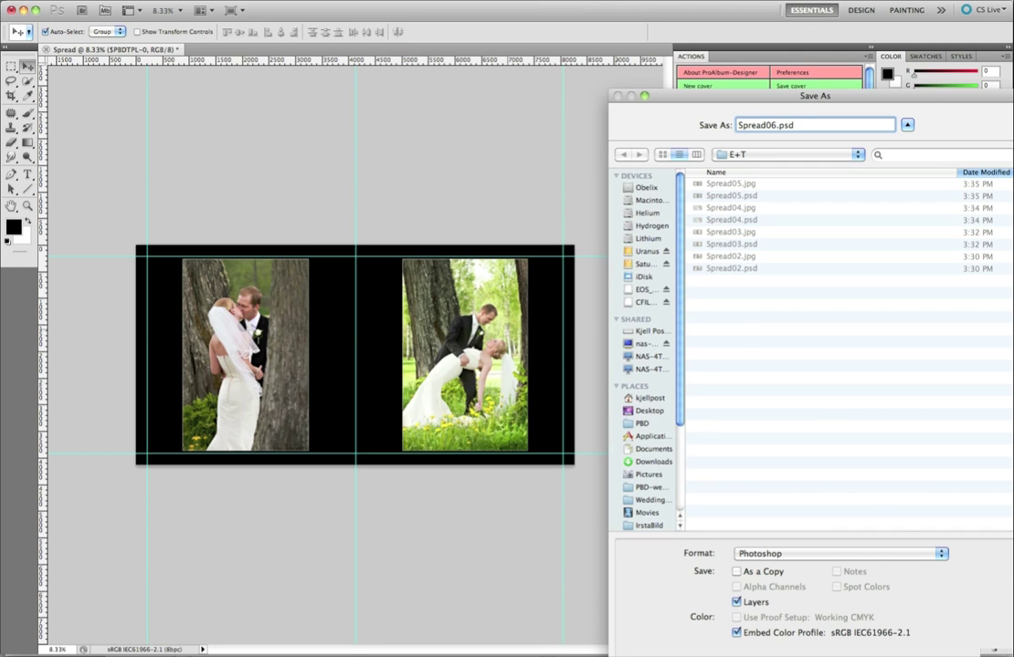
click(972, 437)
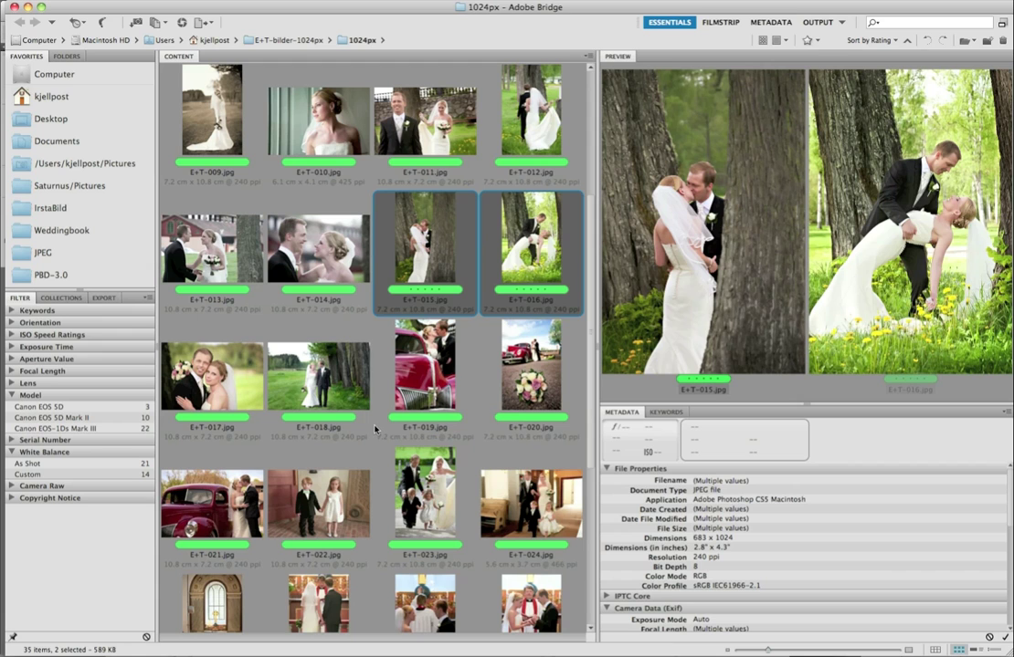
Step: In Bridge, add E+T-017 to a spread, using the perfect-match template whose single landscape photo fills the whole spread
click(212, 361)
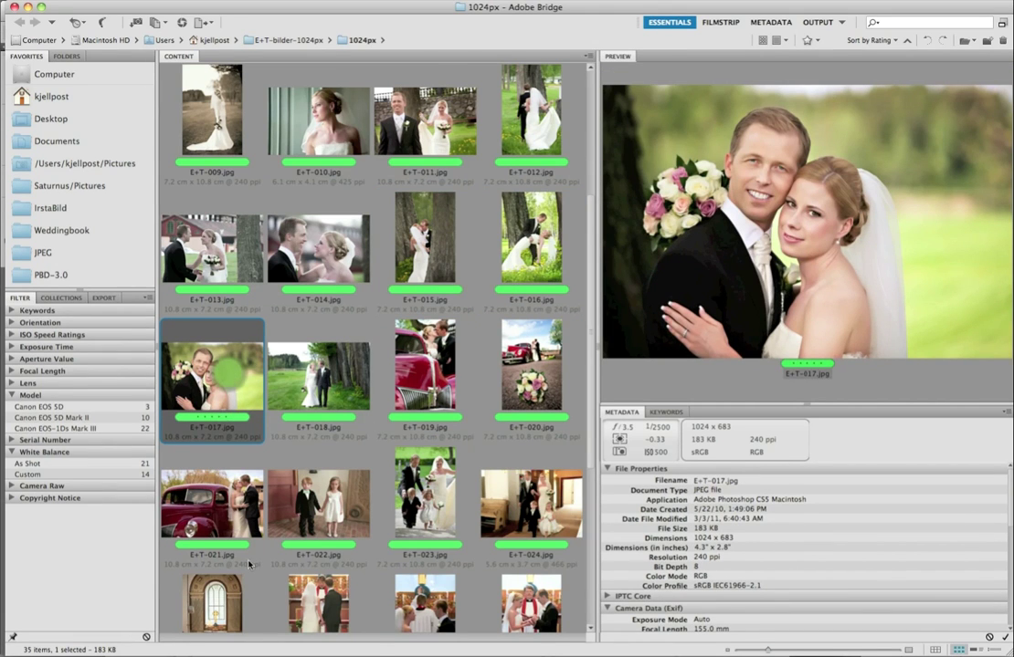
right_click(232, 373)
click(274, 654)
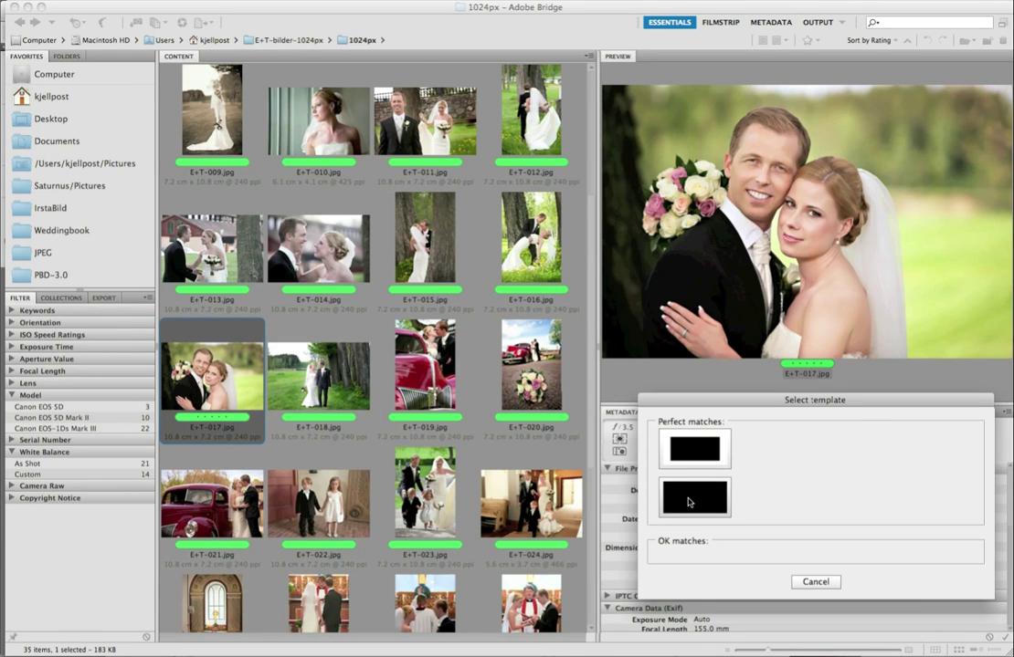
click(689, 501)
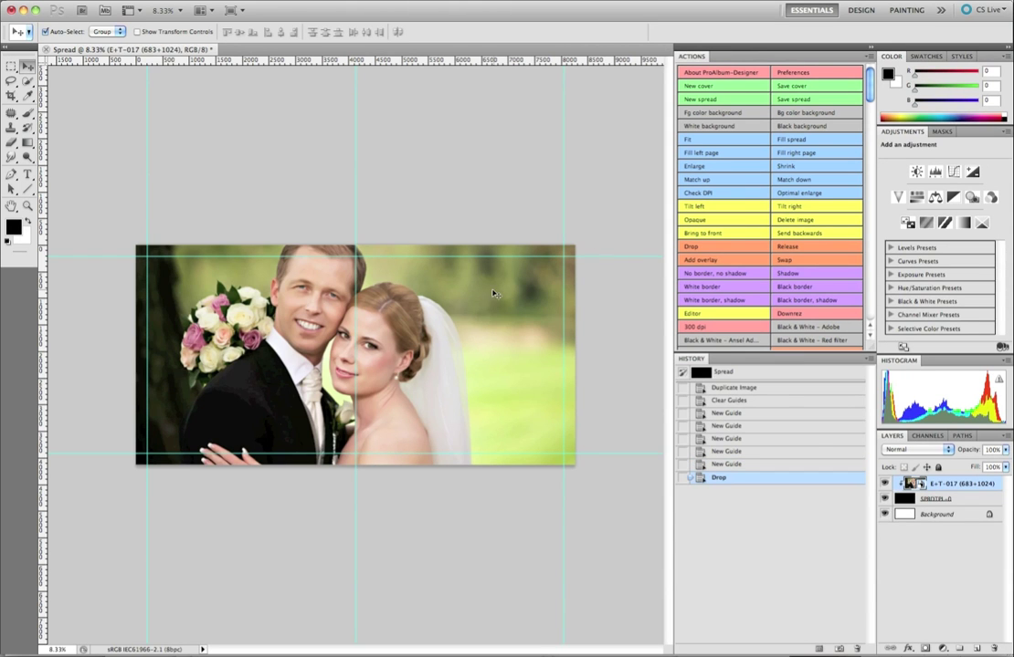
Step: Shrink E+T-017 and move it to the spread's left edge so the groom's whole head fits
click(804, 167)
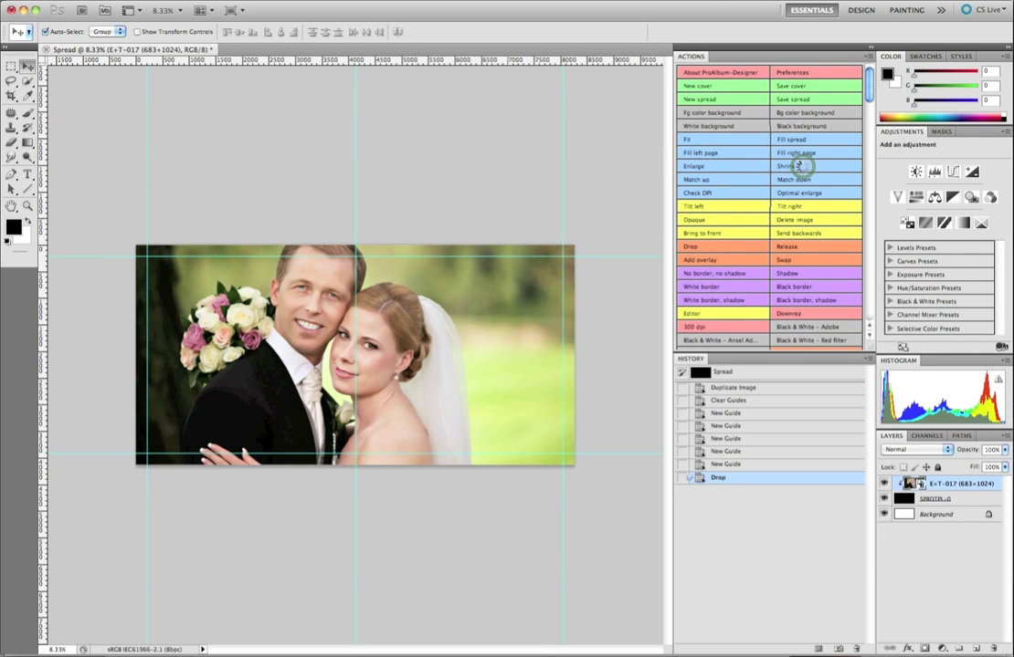
drag(493, 368, 434, 365)
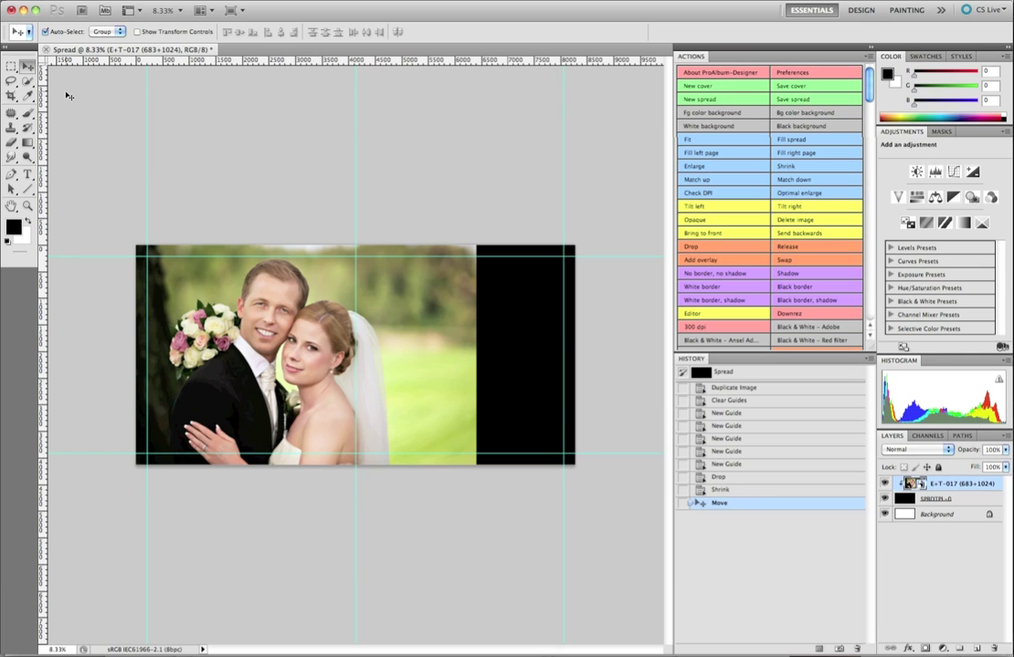
Step: Copy the background strip right of the bride's veil to a new layer and stretch it to about 220% width, filling the black gap
key(m)
click(213, 170)
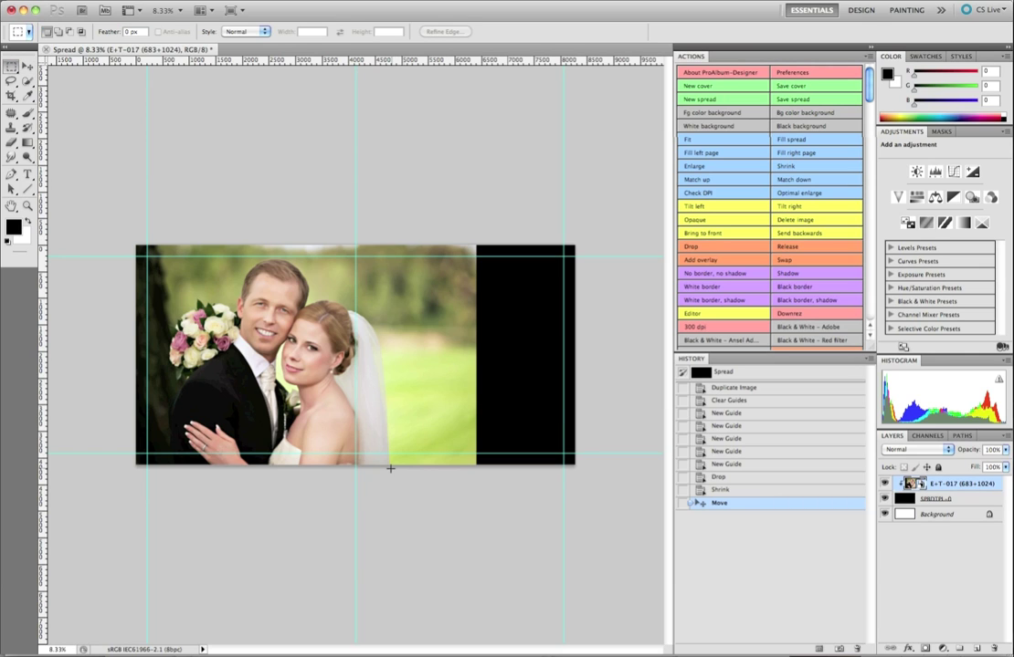
mouse_move(389, 468)
mouse_down()
mouse_move(463, 215)
mouse_move(392, 466)
mouse_up()
click(462, 216)
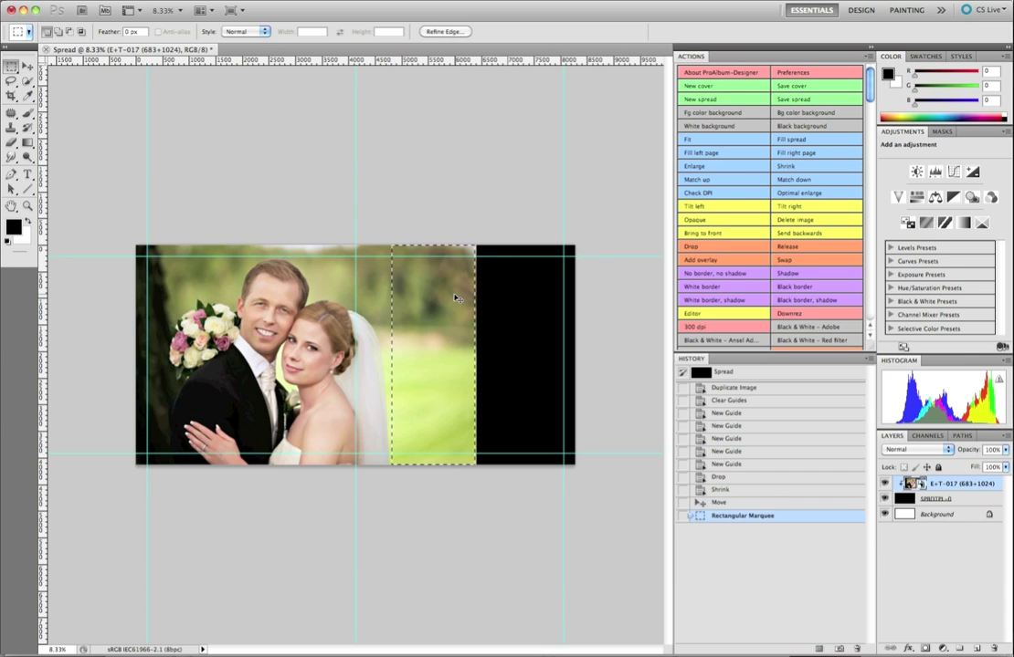
key(ctrl+j)
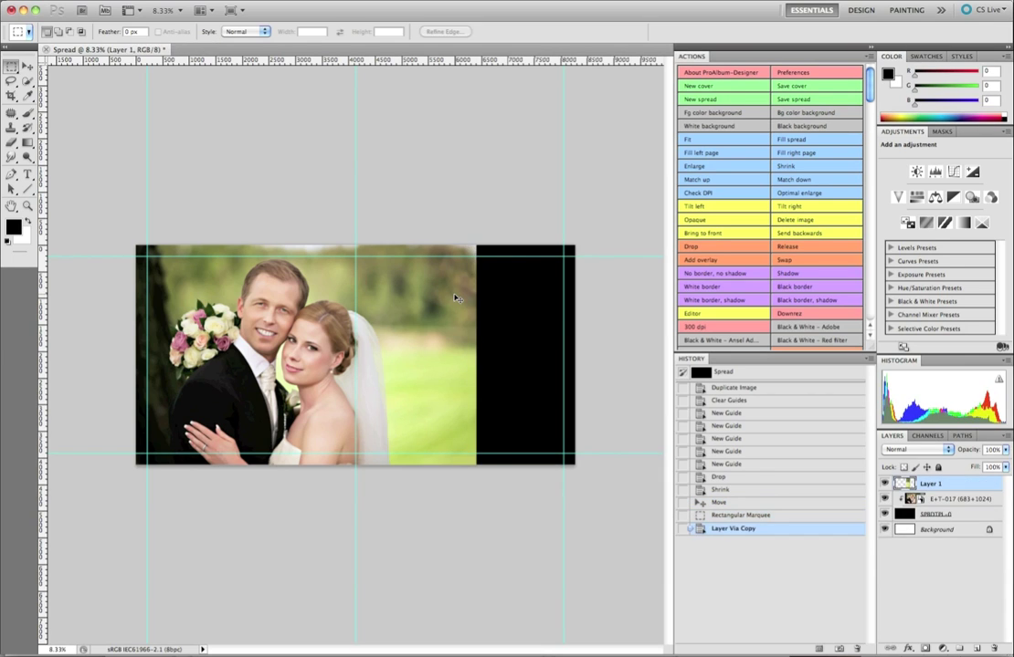
key(ctrl+t)
drag(474, 355, 561, 355)
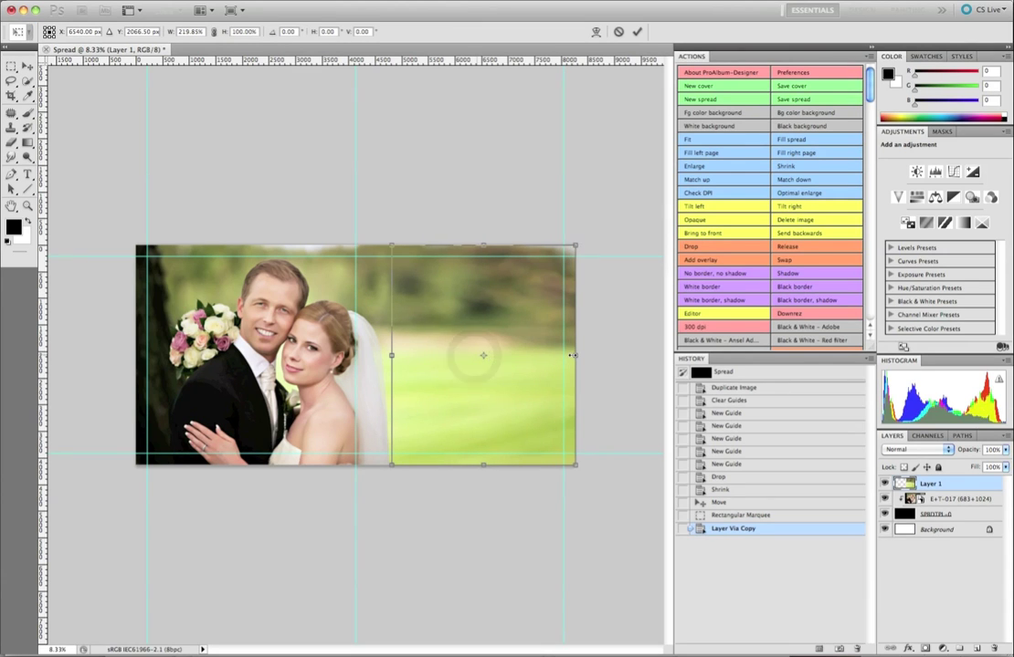
click(636, 34)
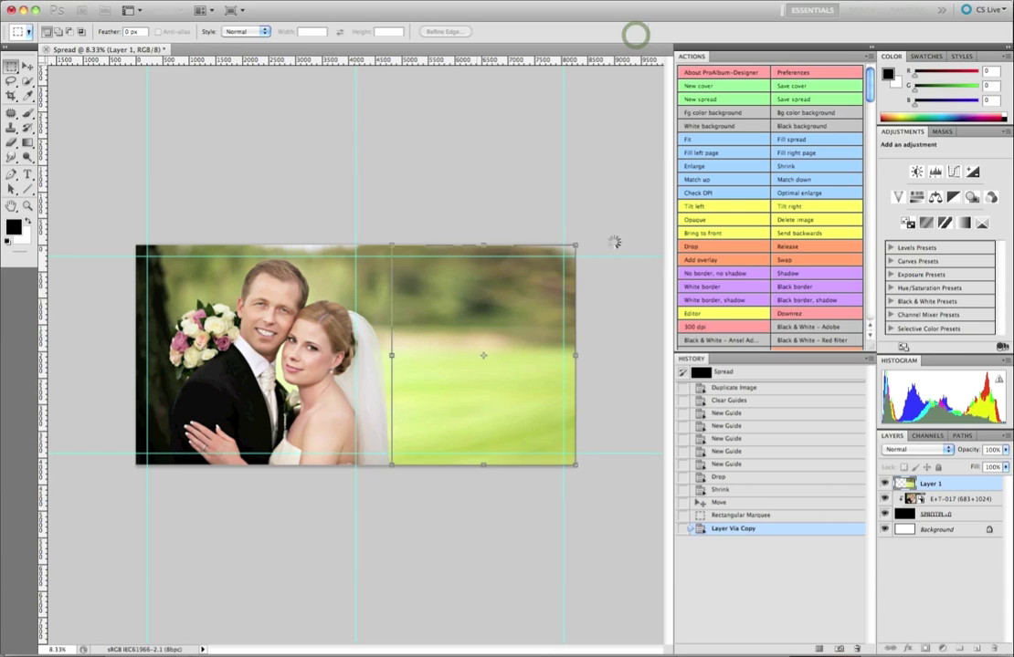
Step: Save the spread as Spread07.psd in the E+T folder, proceeding even though E+T-017 does not cover its hole
click(788, 103)
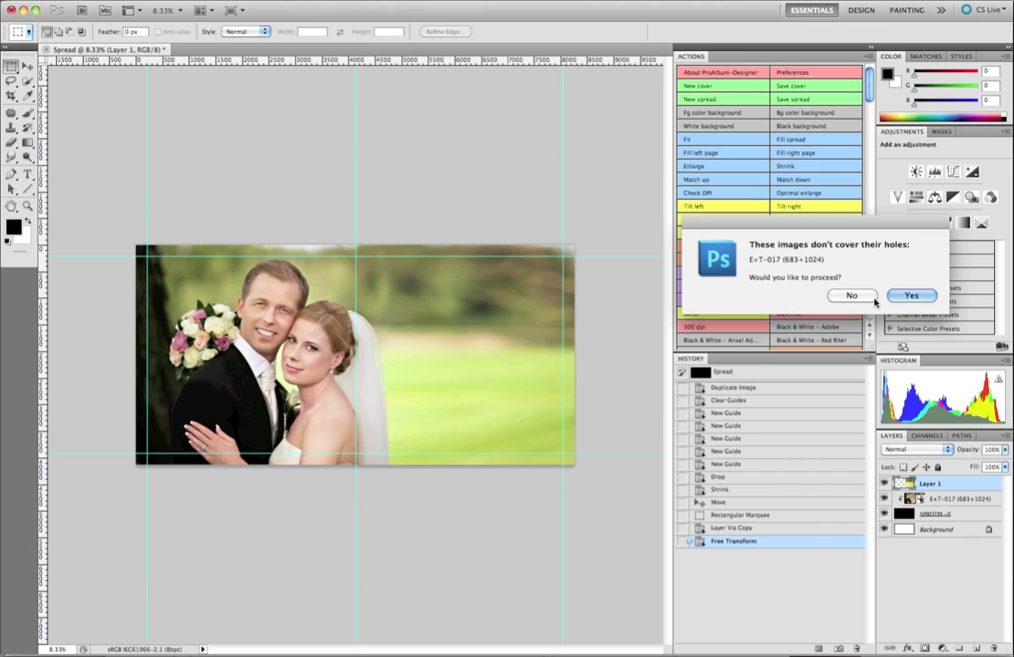
click(897, 296)
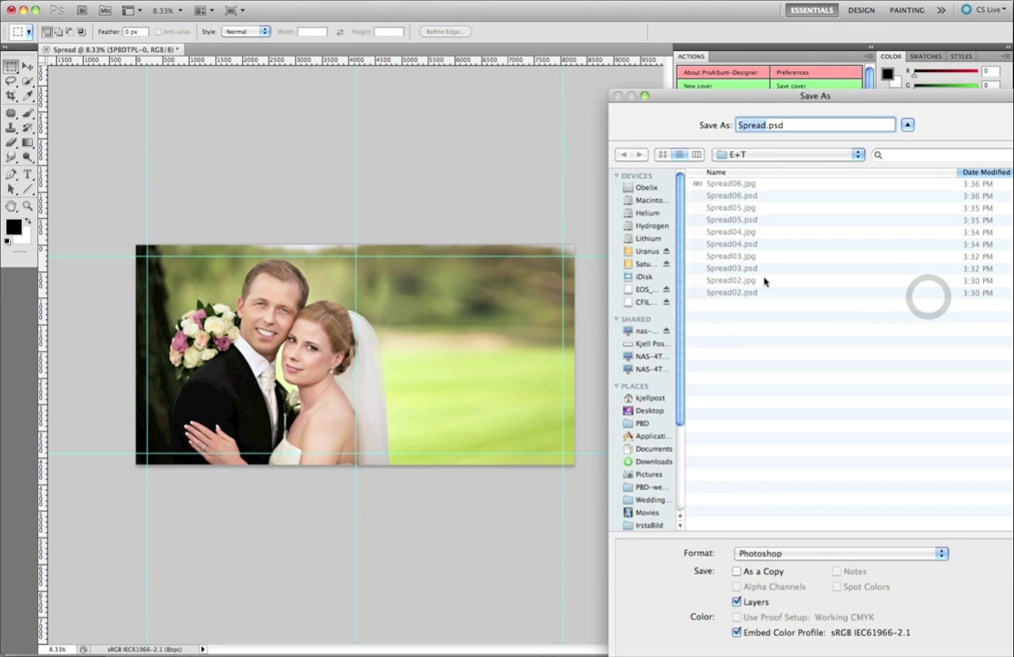
key(Right)
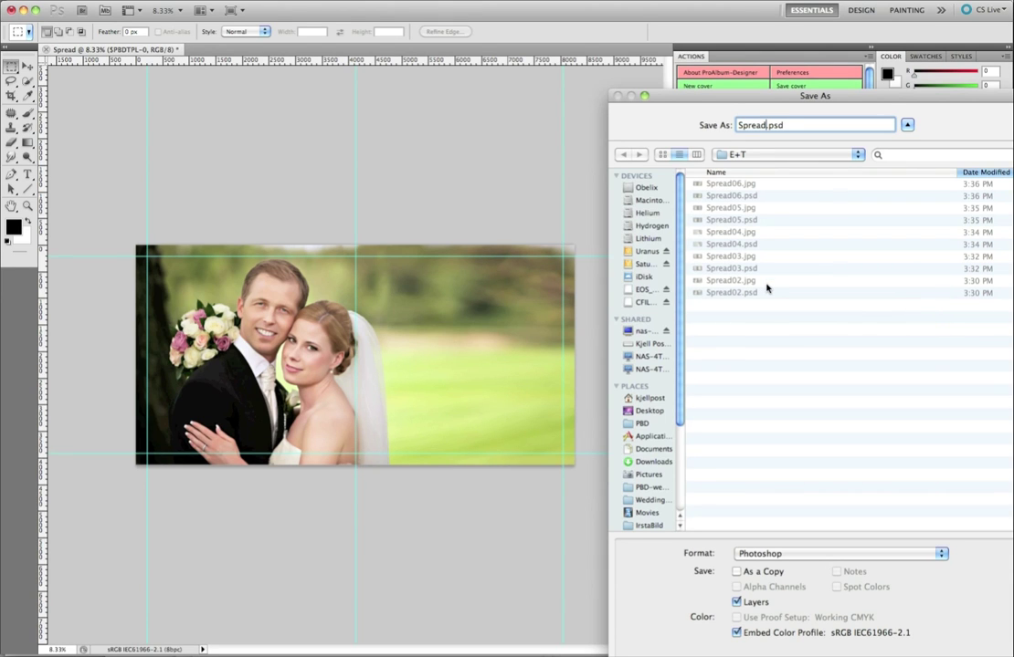
text(07)
key(Return)
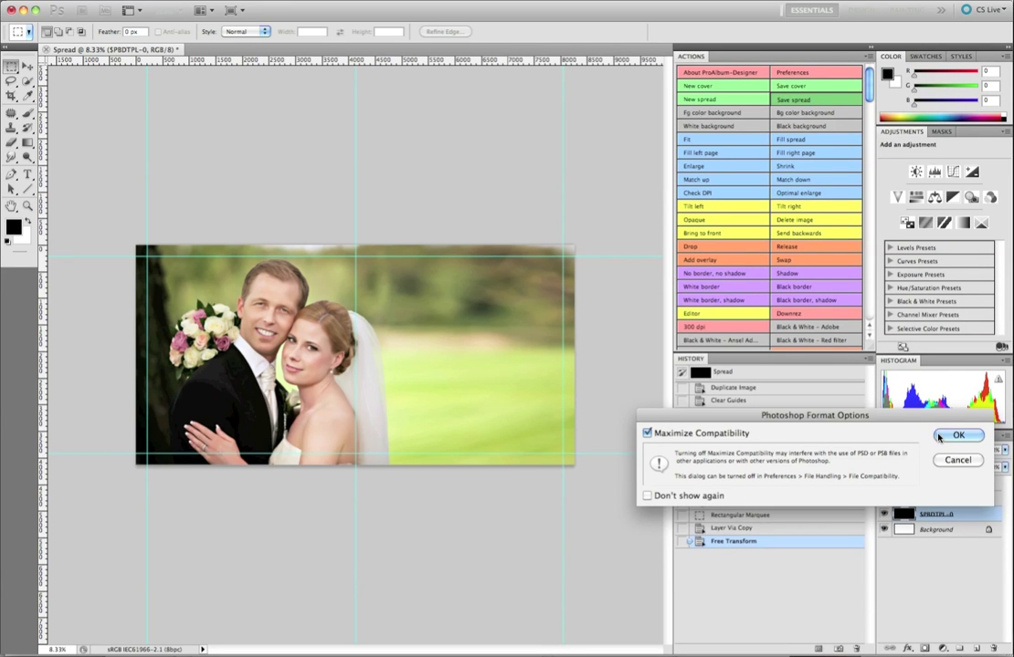
click(950, 435)
Step: Switch to Bridge and select the four photos E+T-018, E+T-019, E+T-020 and E+T-021
key(super+alt+o)
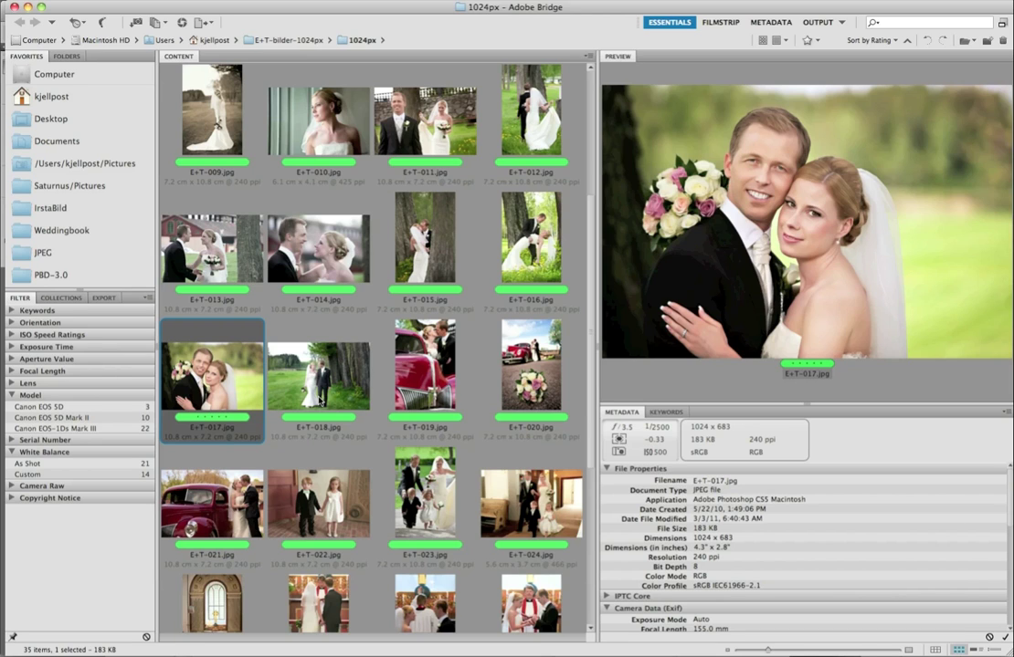
click(272, 340)
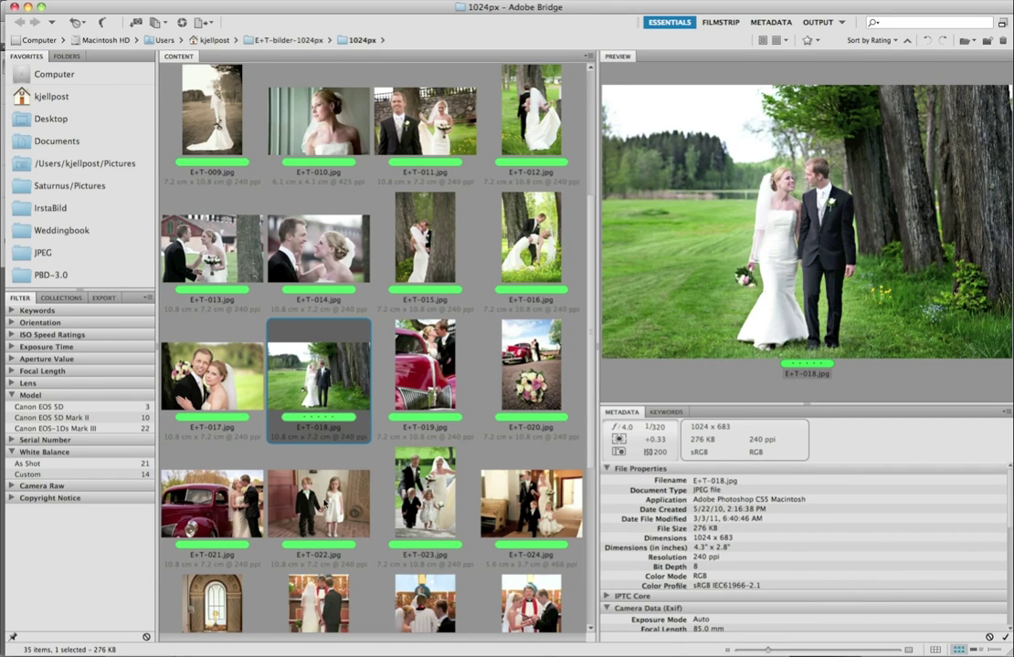
super+click(425, 366)
super+click(530, 365)
super+click(245, 510)
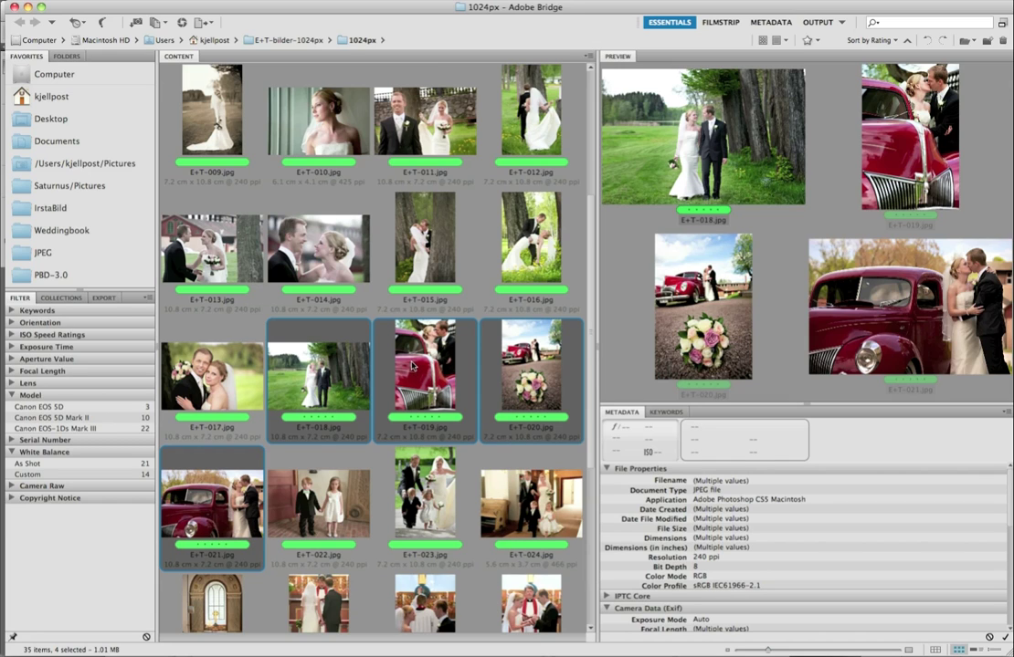
Step: Try the four photos in the perfect-match template with two small portraits above a landscape, left of the large photo, and discard that spread
right_click(439, 364)
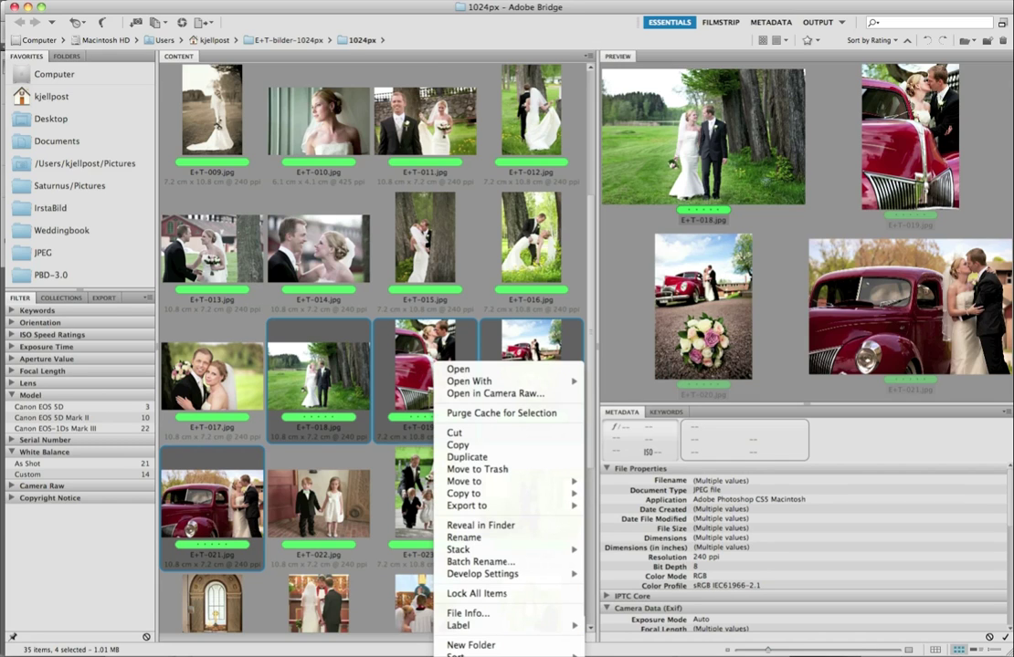
click(519, 467)
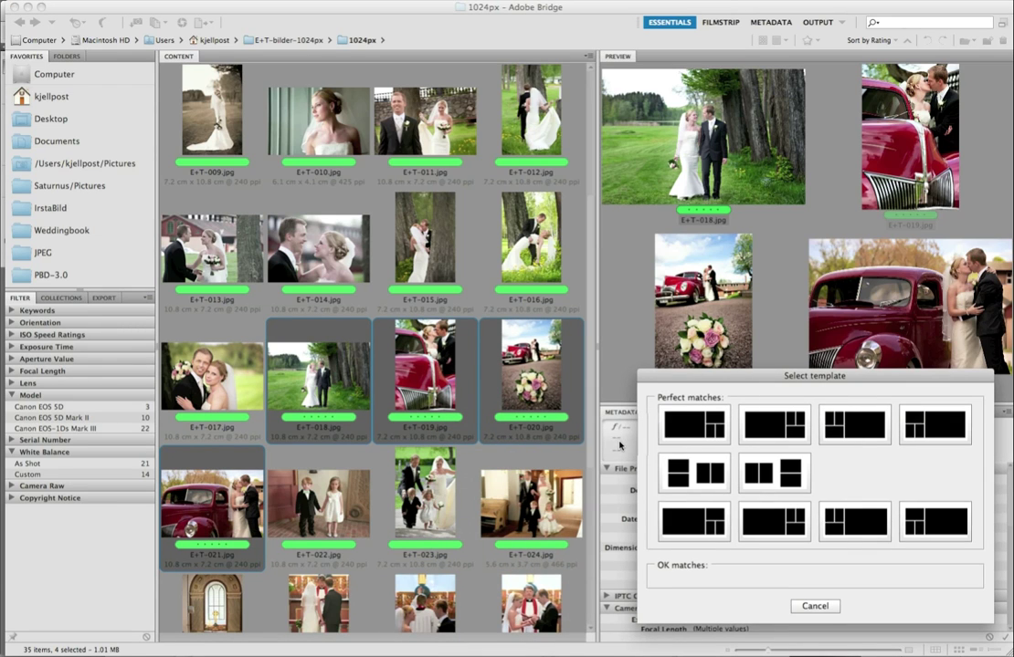
click(860, 431)
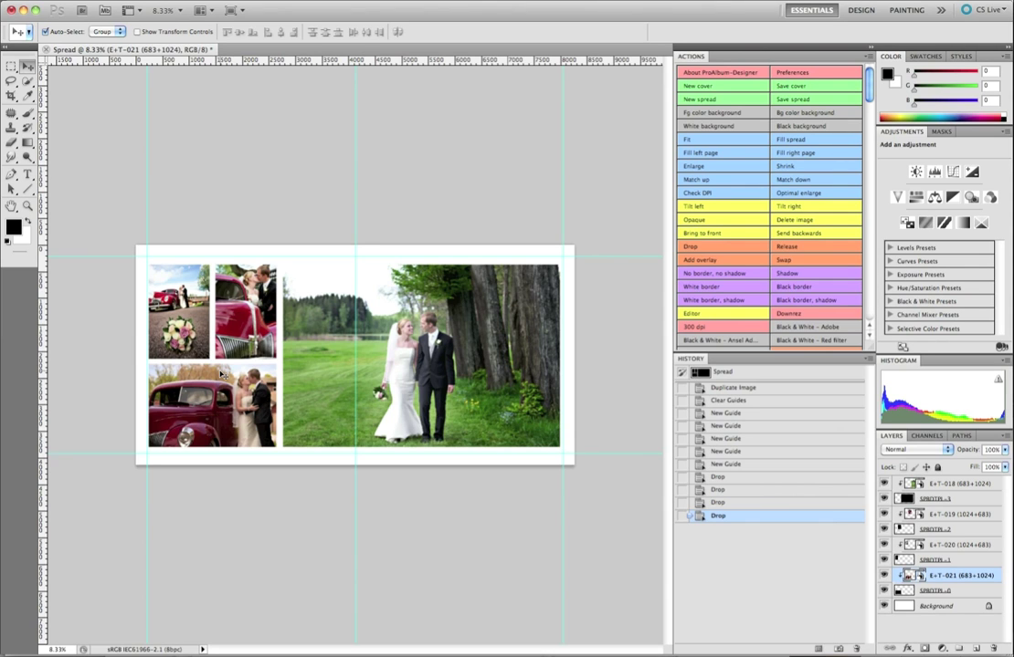
key(super+w)
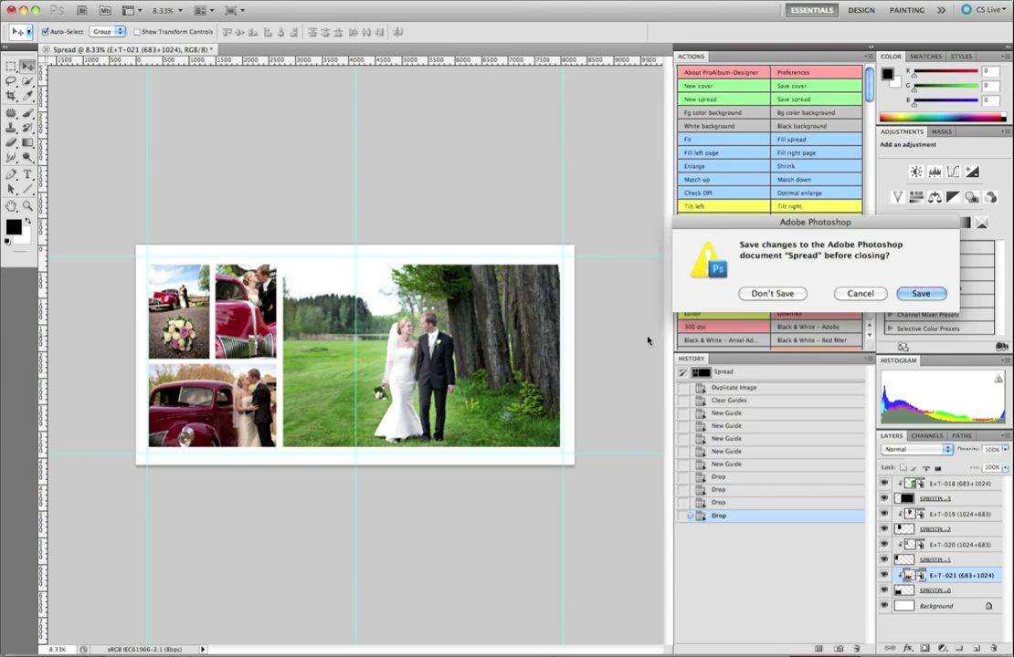
click(778, 294)
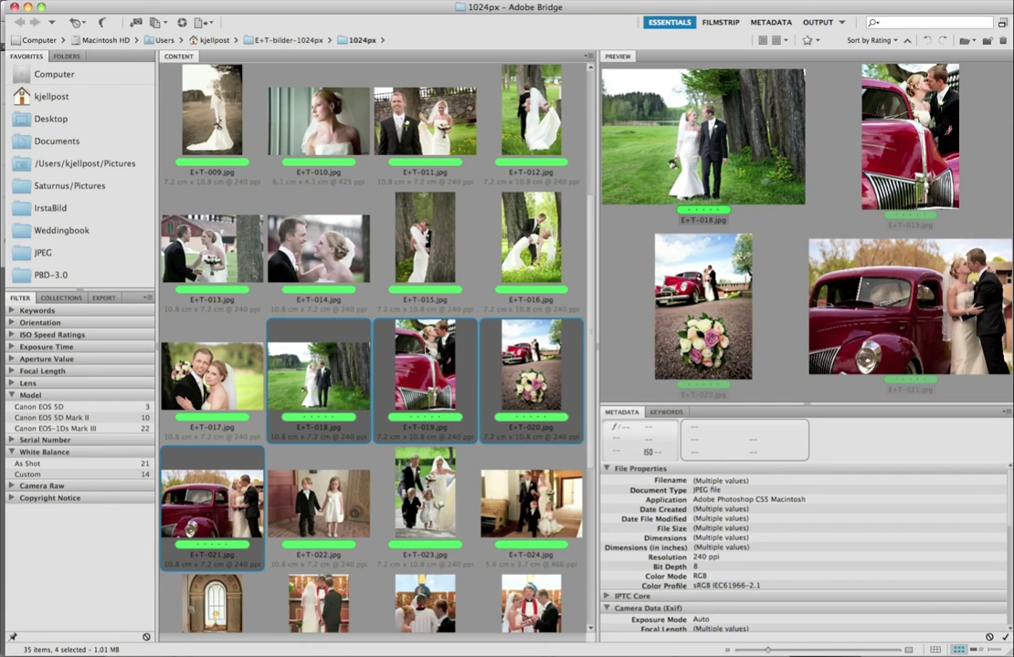
Step: Add E+T-018 to E+T-021 to a spread, using the perfect-match template with a landscape above two small portraits, left of the large photo
click(425, 346)
right_click(425, 346)
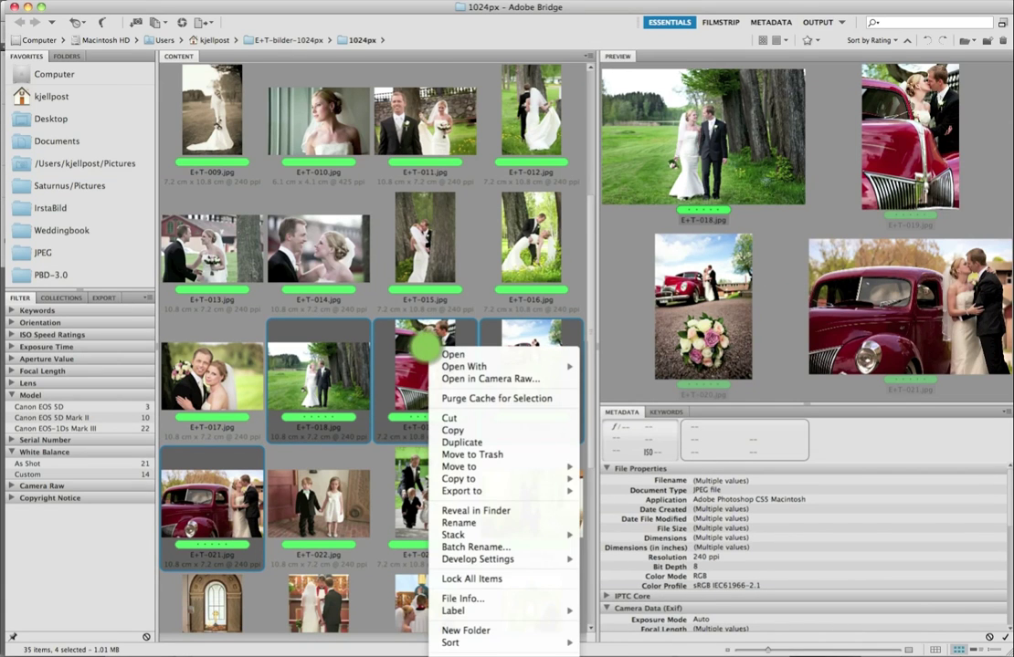
click(475, 411)
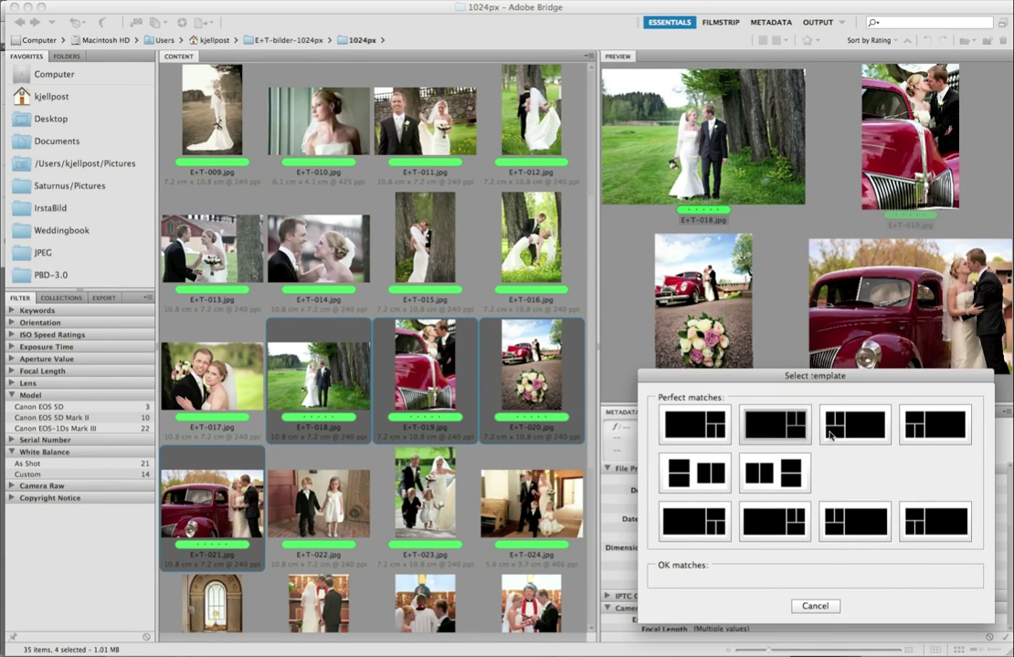
click(929, 437)
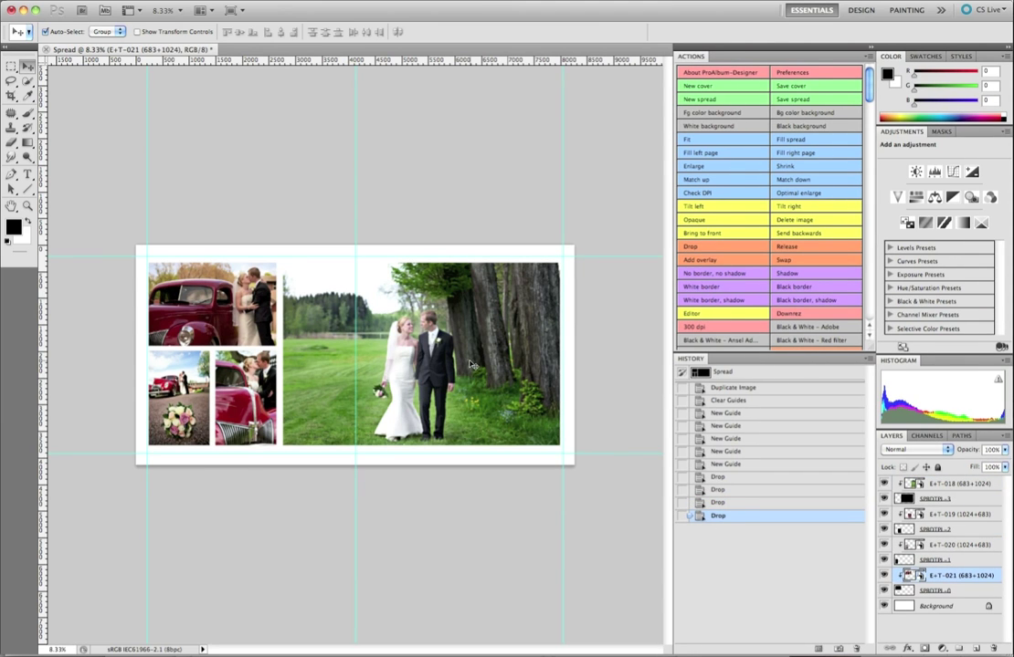
Step: Give the spread a black background and add a white border to the photos
click(813, 128)
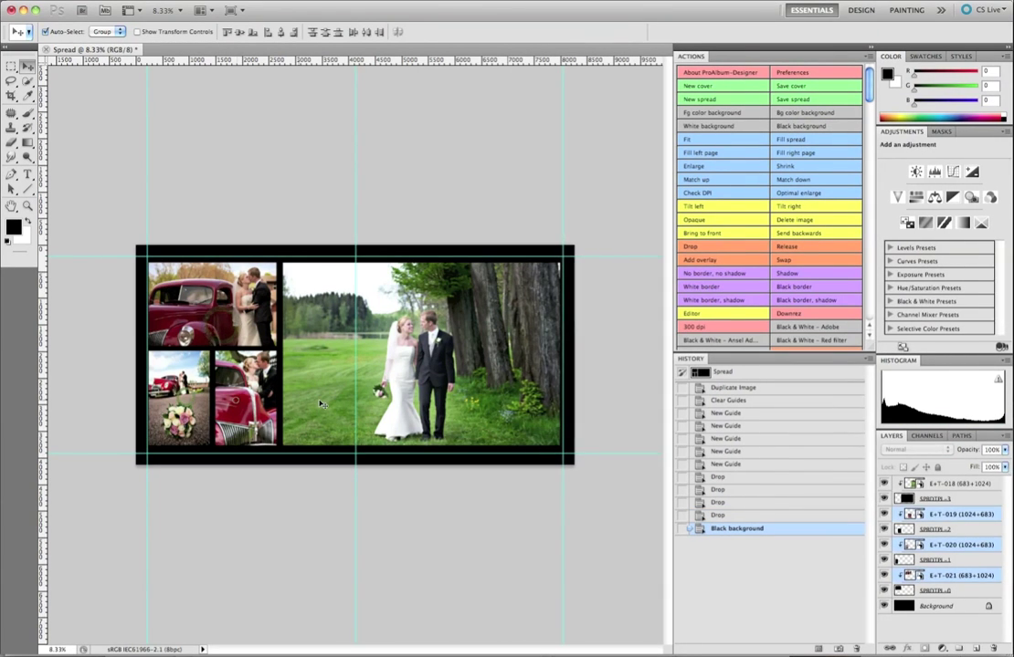
click(717, 288)
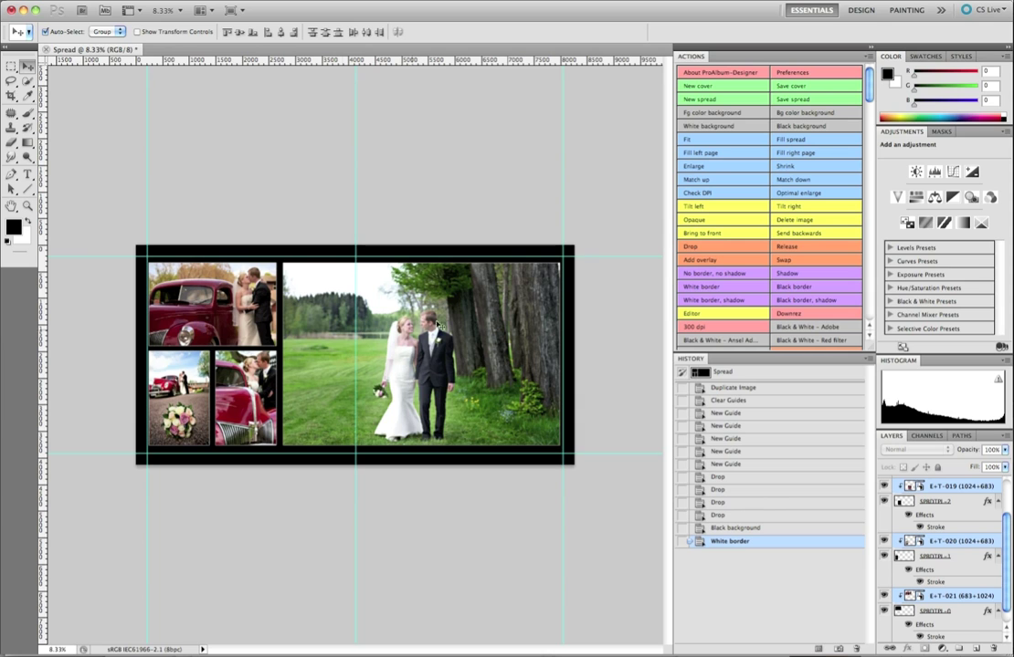
Step: Save the spread as Spread08.psd in the E+T folder with Maximize Compatibility on
click(802, 99)
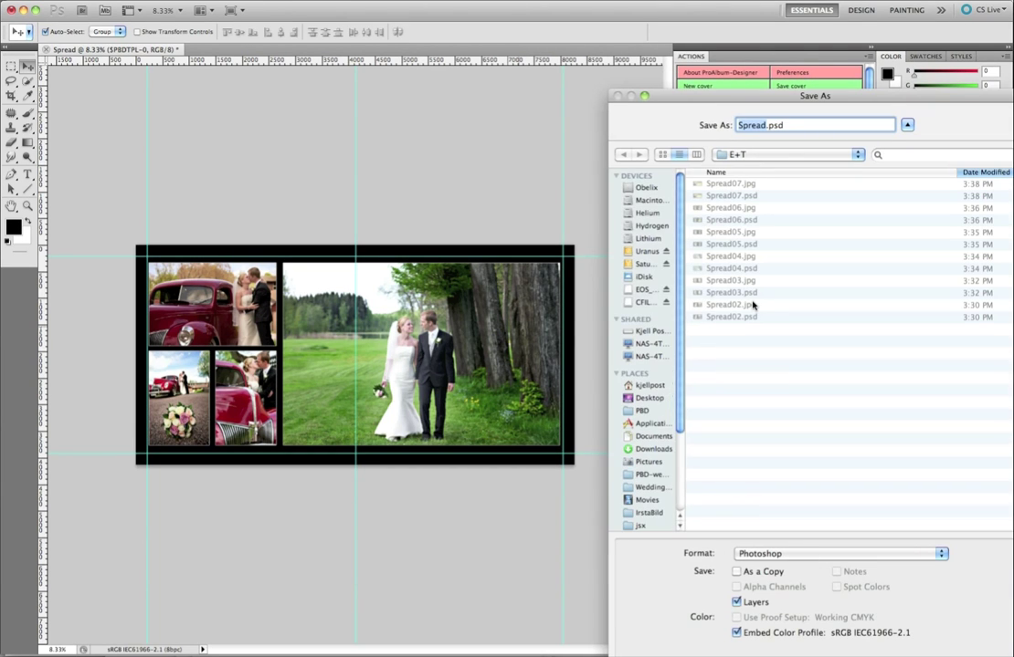
key(Right)
text(08)
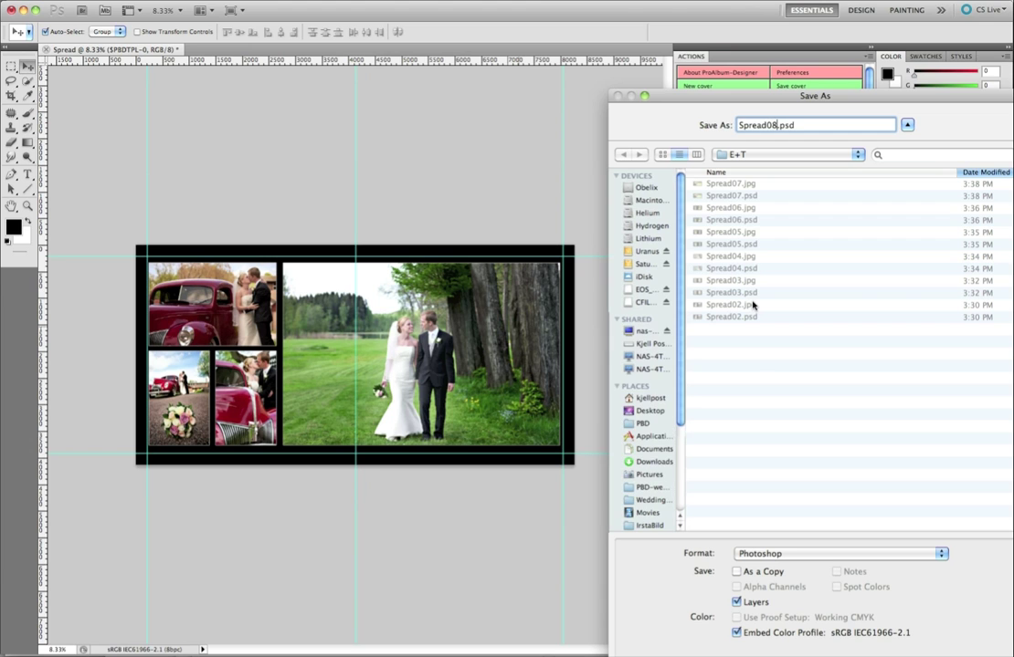
key(Return)
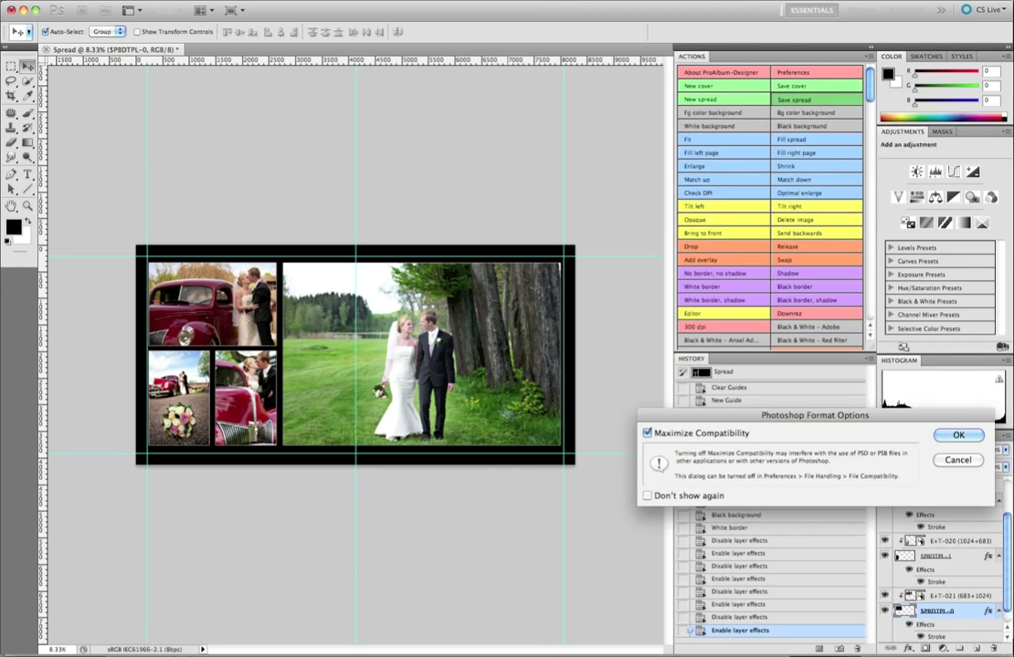
click(932, 436)
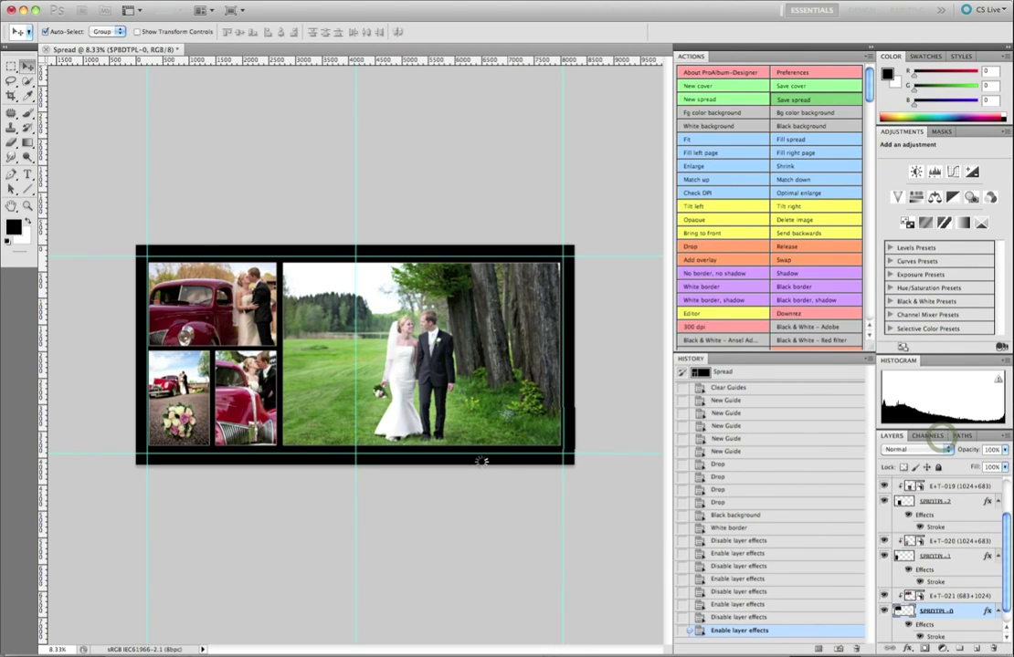
Step: In Bridge, add E+T-022 through E+T-029 to a spread, using the third perfect-match template with mixed formats on the left page and four portraits on the right
key(super+Tab)
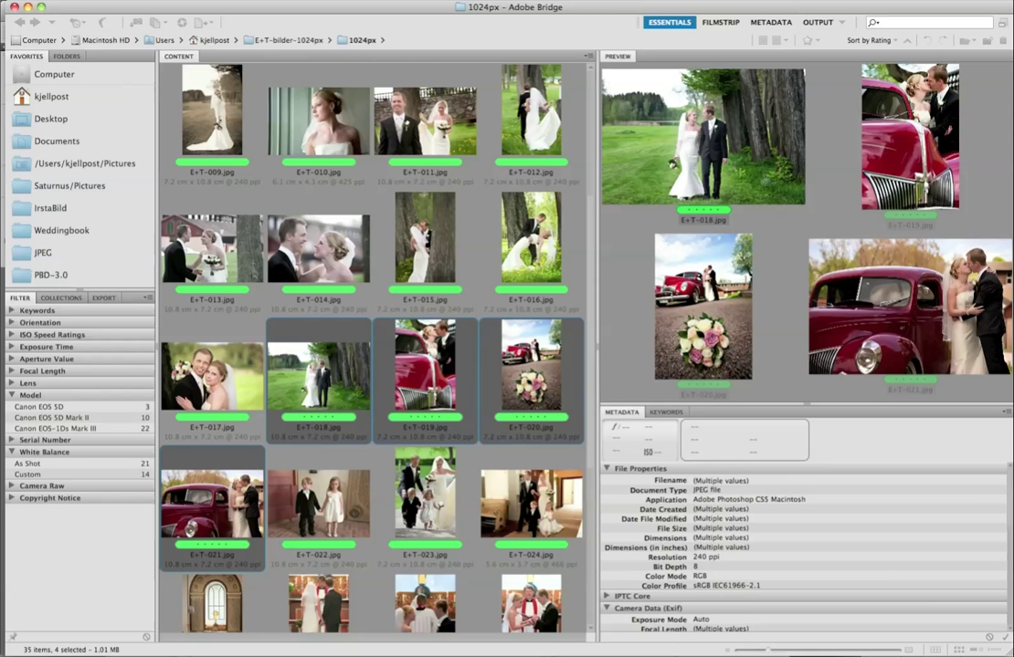
scroll(463, 341, down, 3)
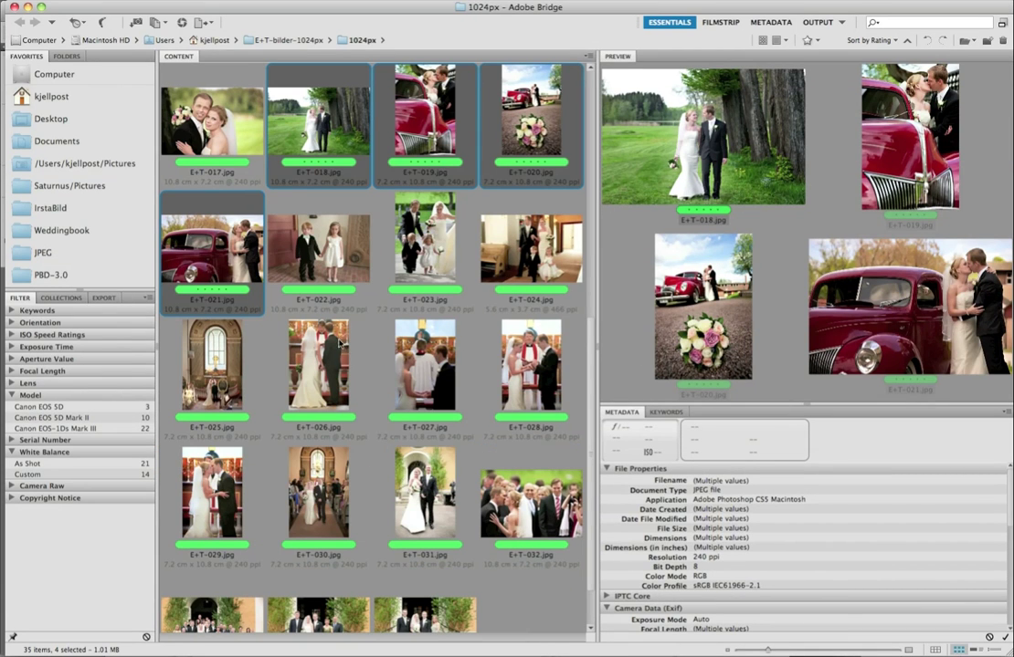
click(333, 246)
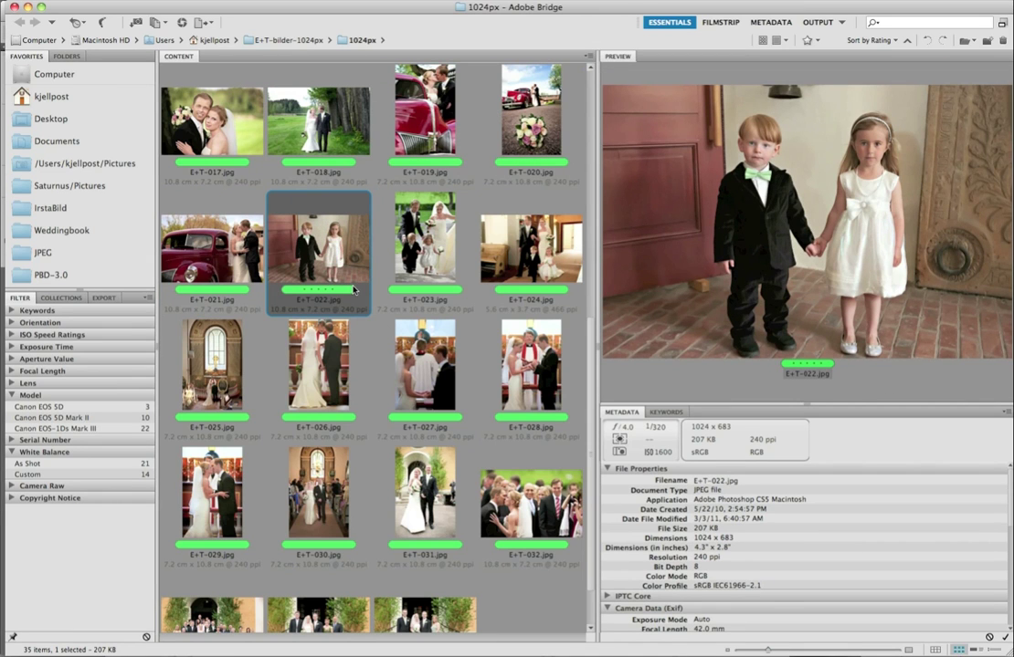
shift+click(279, 441)
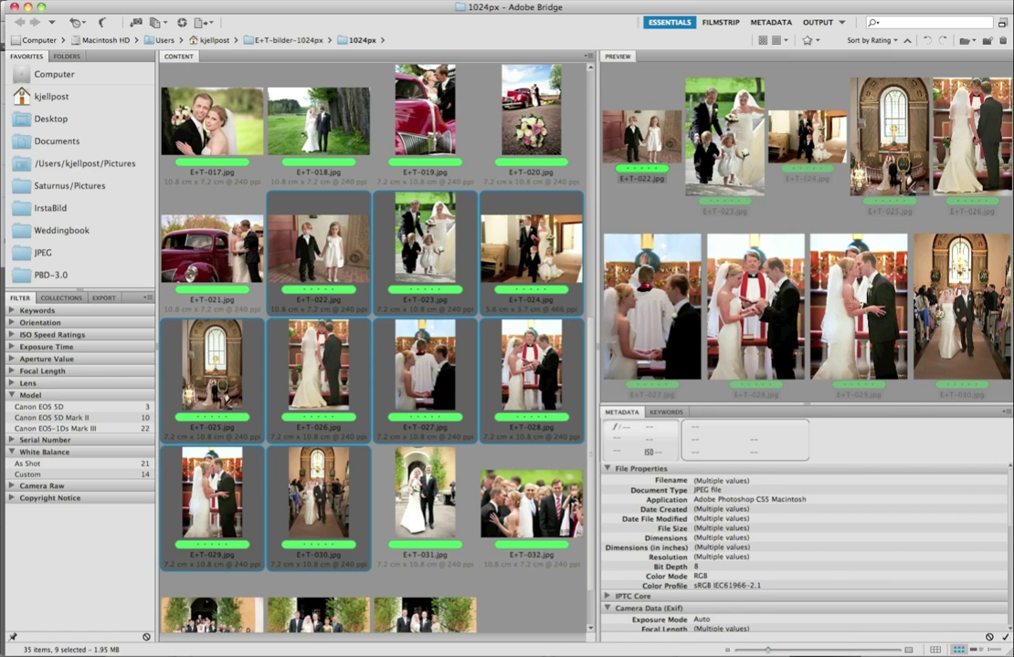
super+click(318, 497)
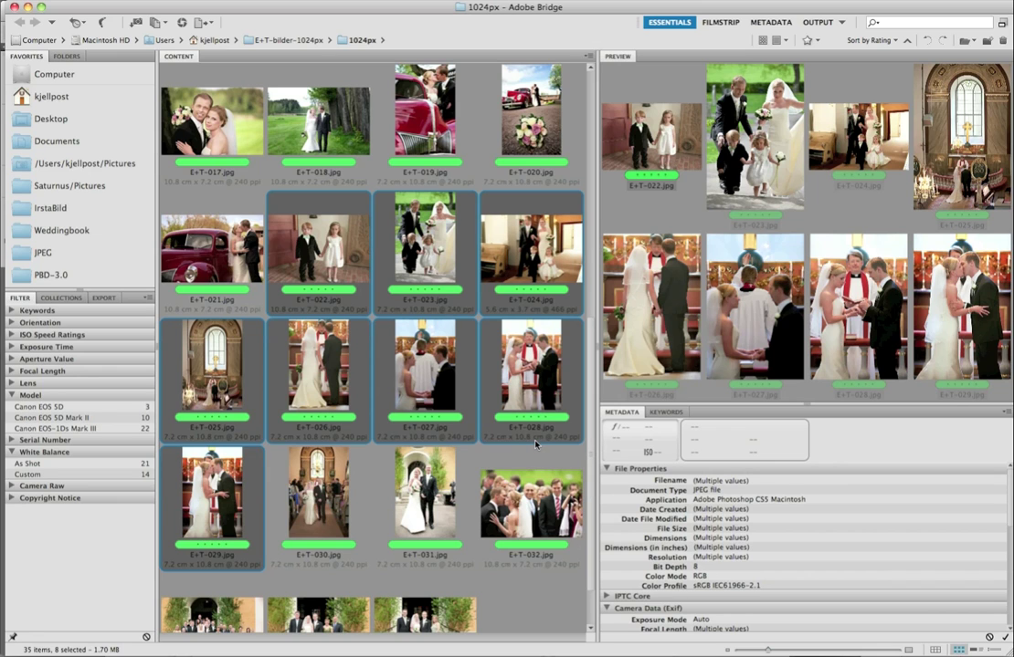
right_click(528, 249)
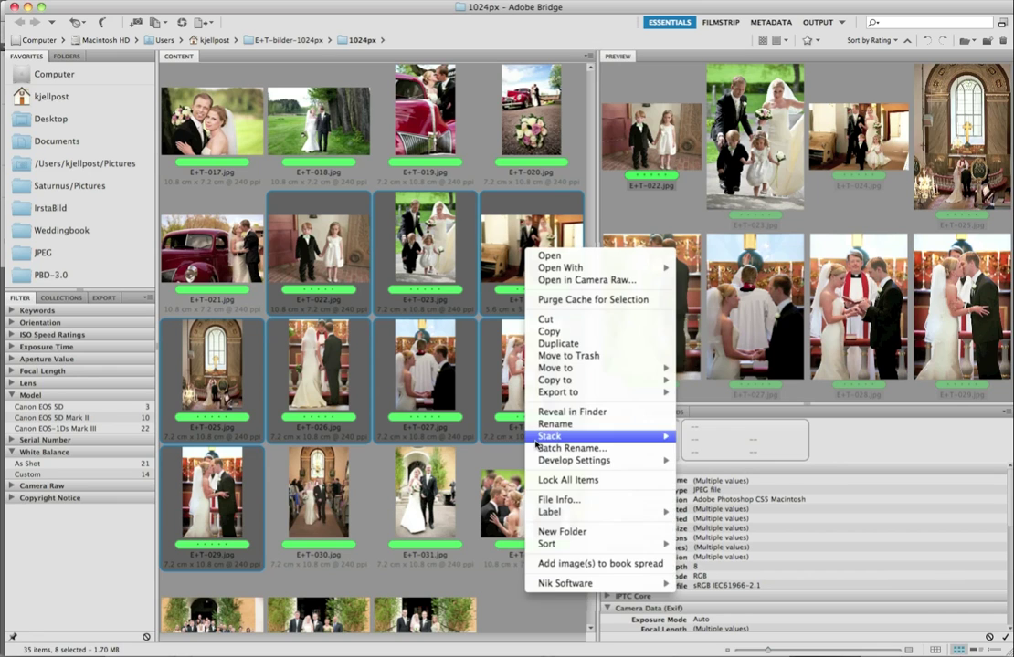
click(602, 563)
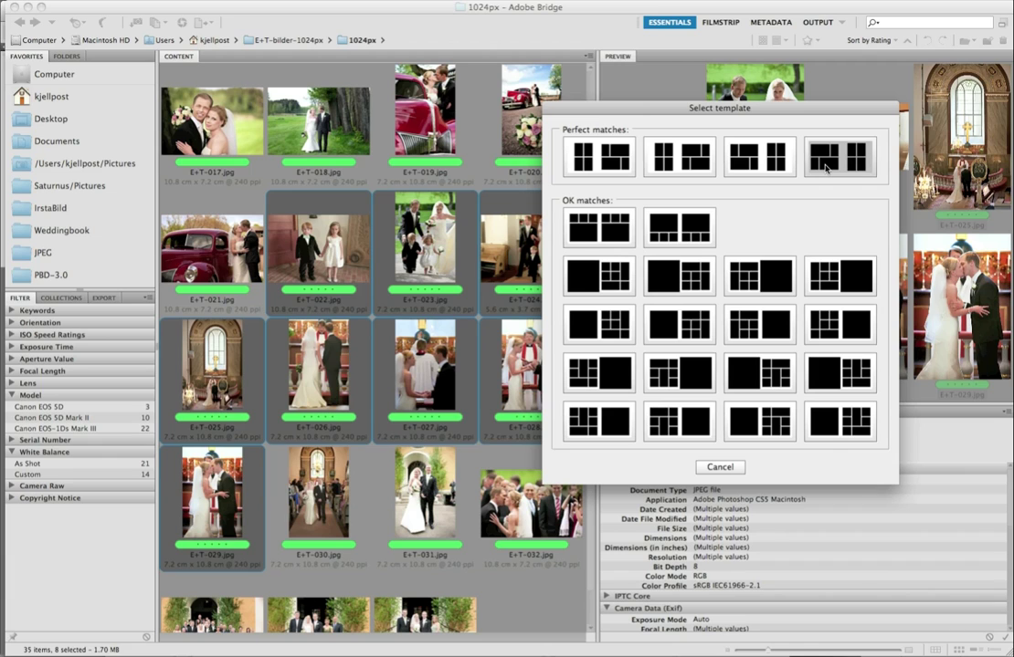
click(756, 166)
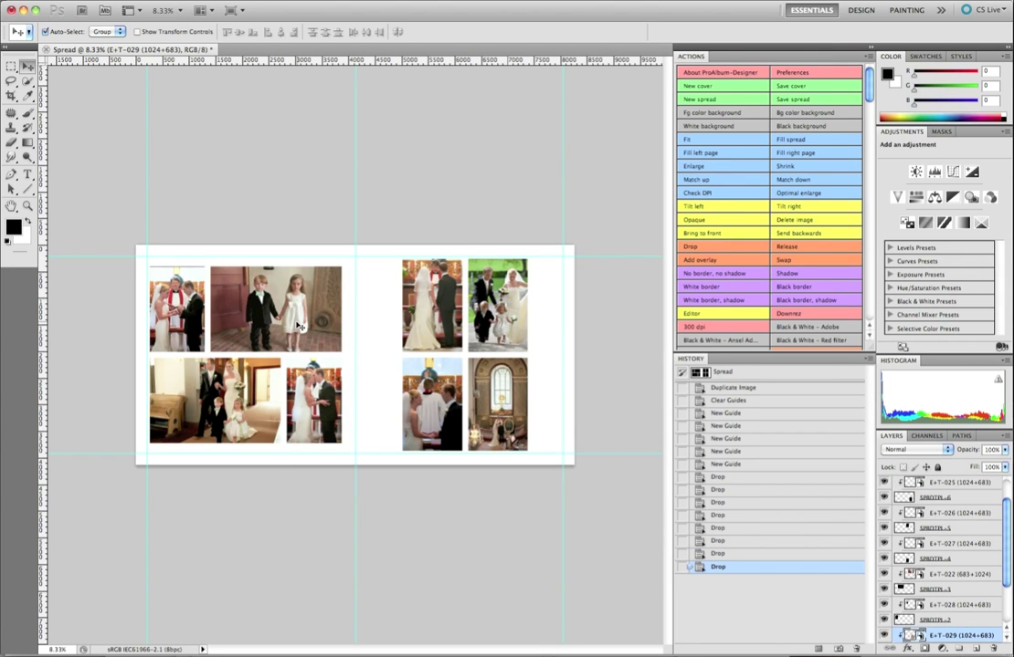
Step: Swap E+T-028 with E+T-023 and E+T-029 with E+T-025, so the children and church interior photos sit on the left page
shift+click(509, 317)
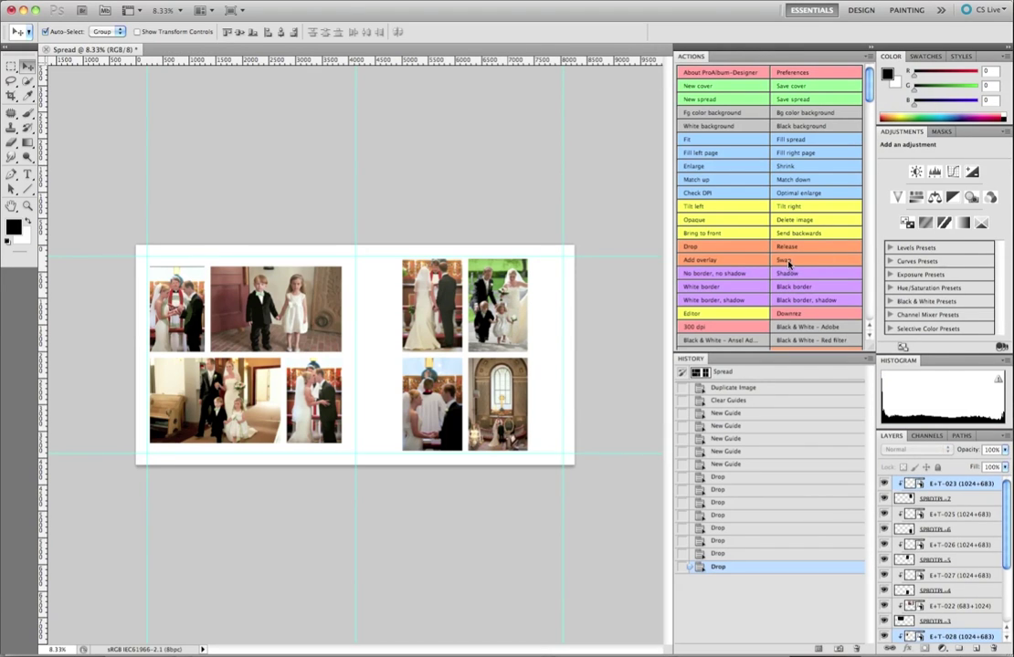
click(788, 263)
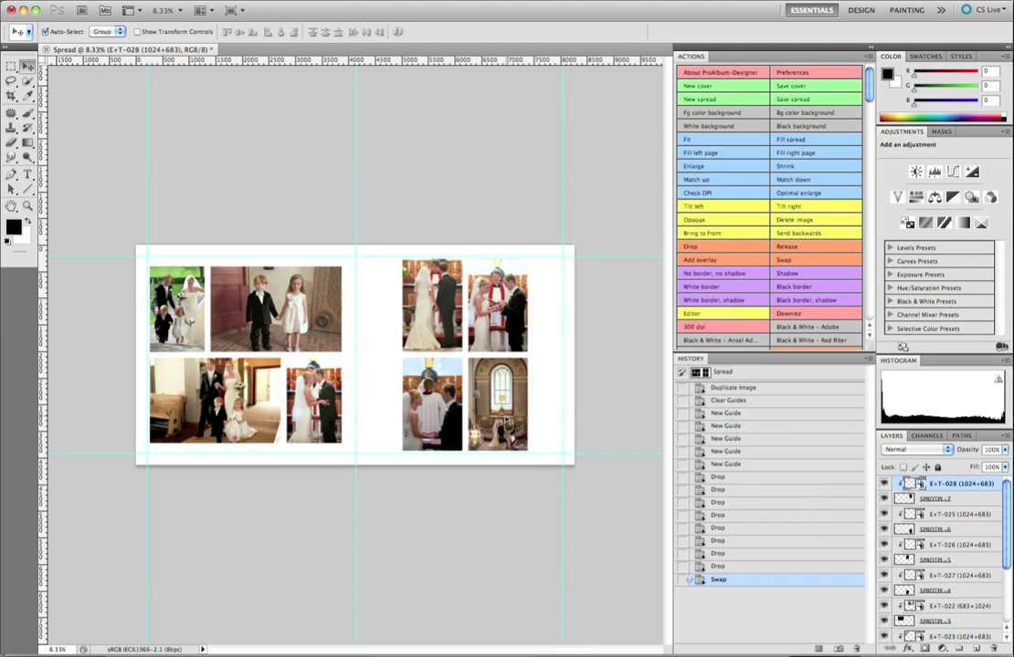
click(326, 414)
click(584, 274)
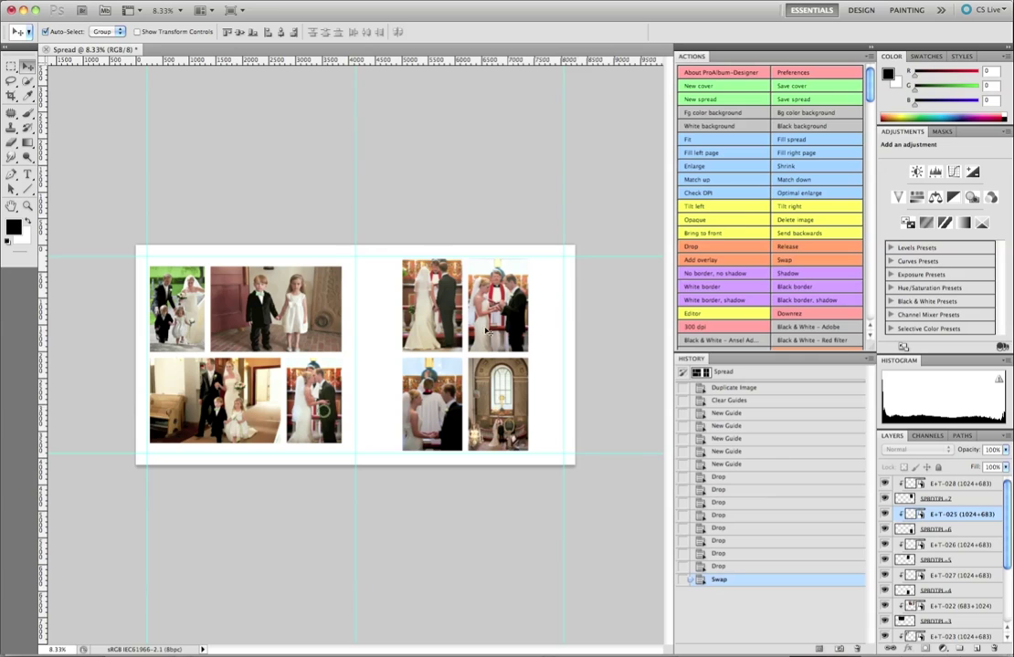
click(806, 264)
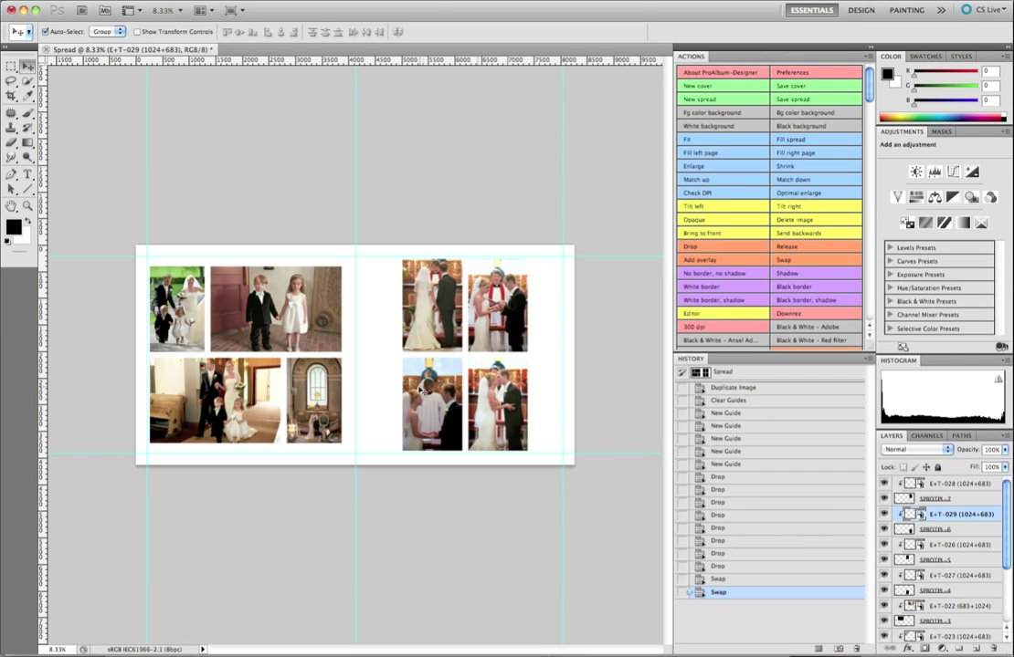
Step: Swap E+T-028 with E+T-027 on the right page
click(439, 292)
shift+click(373, 347)
click(787, 261)
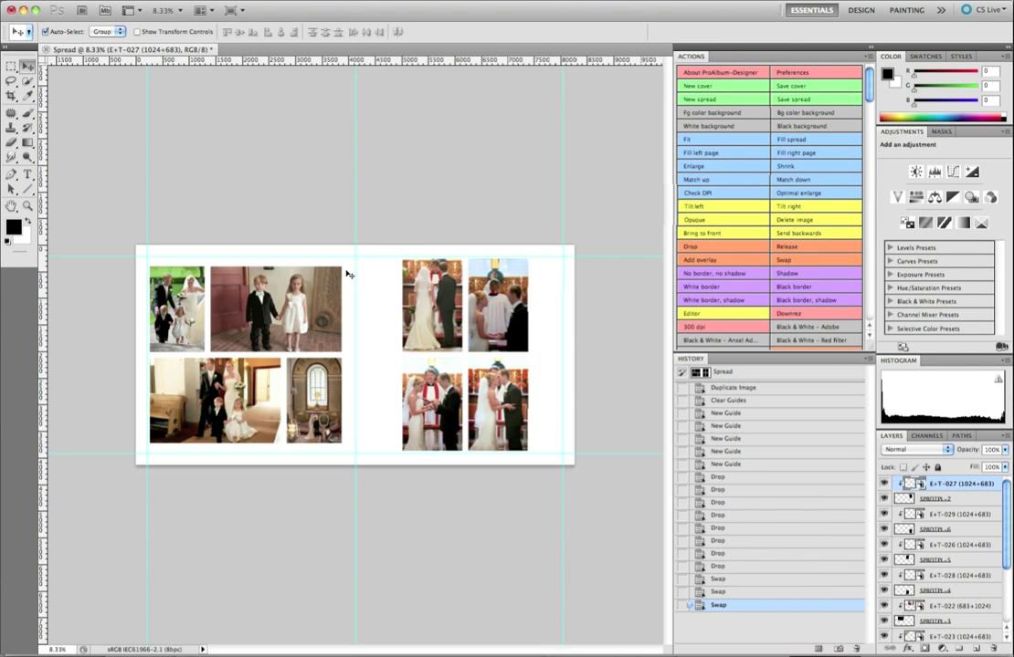
Step: Change the background of the eight-photo spread to black
click(687, 113)
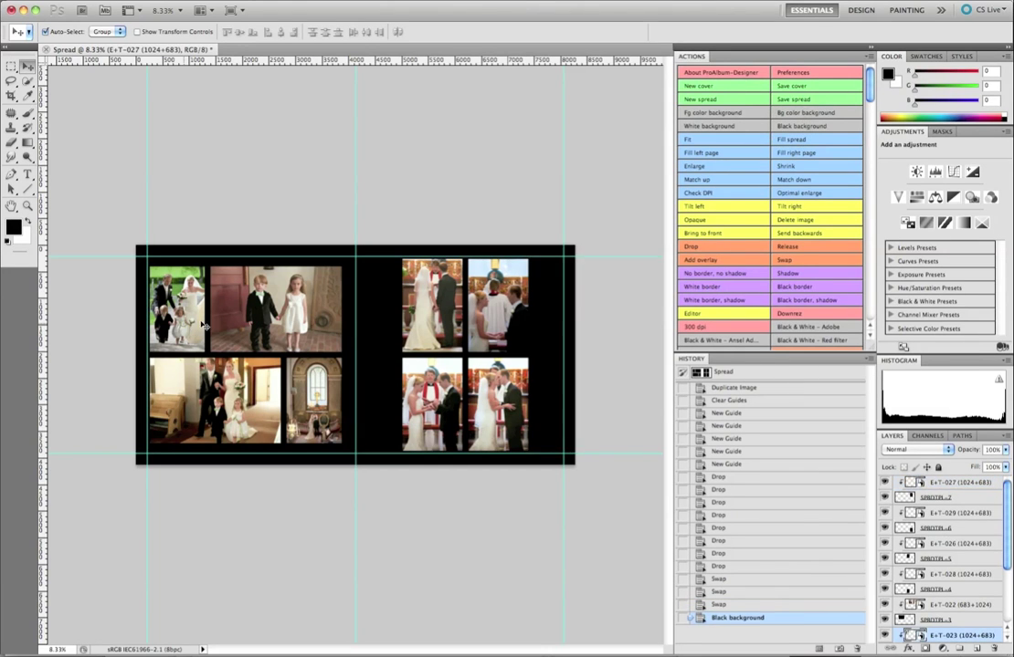
shift+click(285, 323)
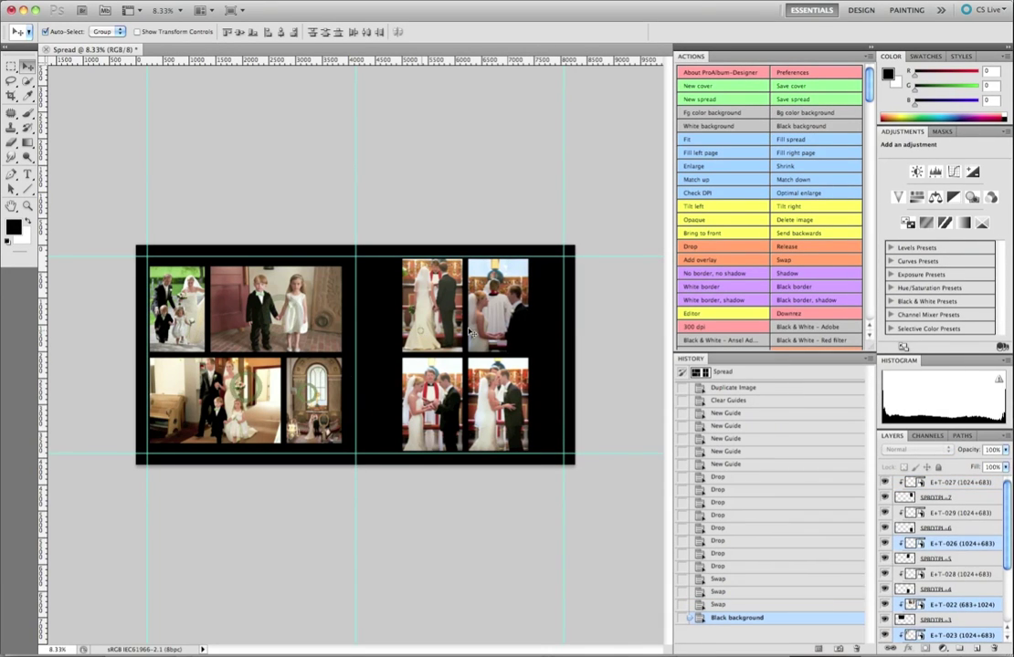
shift+click(434, 283)
drag(434, 283, 372, 344)
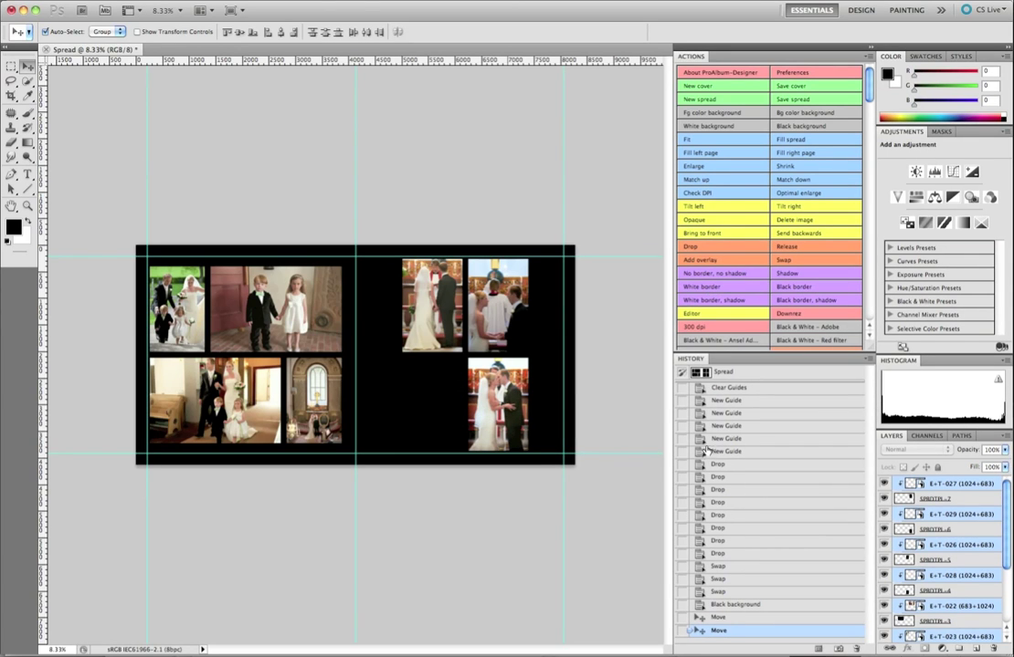
click(716, 605)
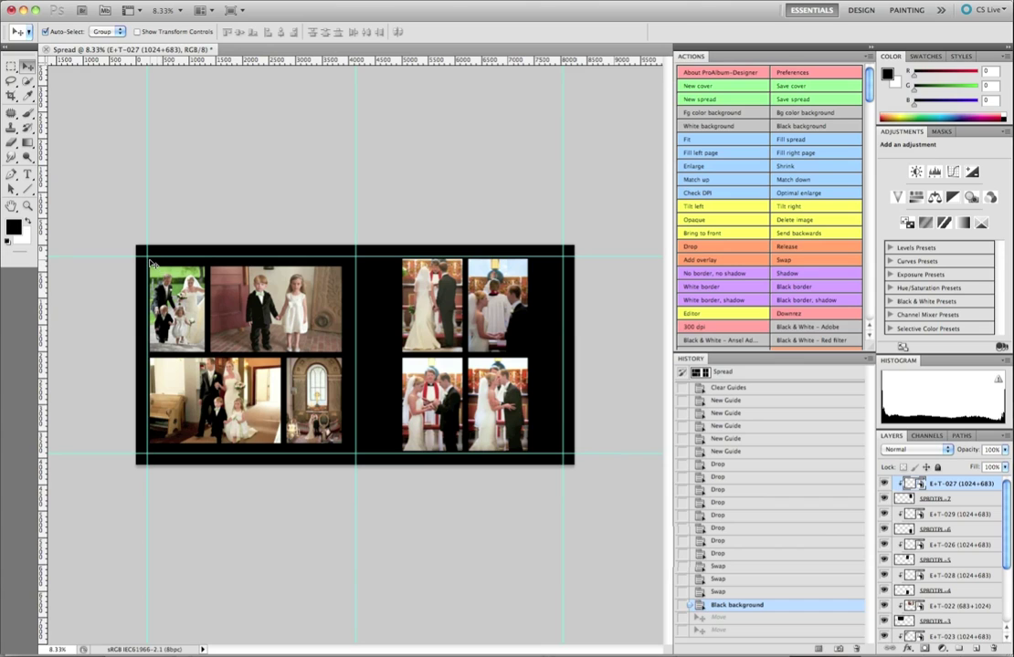
Step: Hide the guides and give all eight photos on the spread a white border
key(ctrl+semicolon)
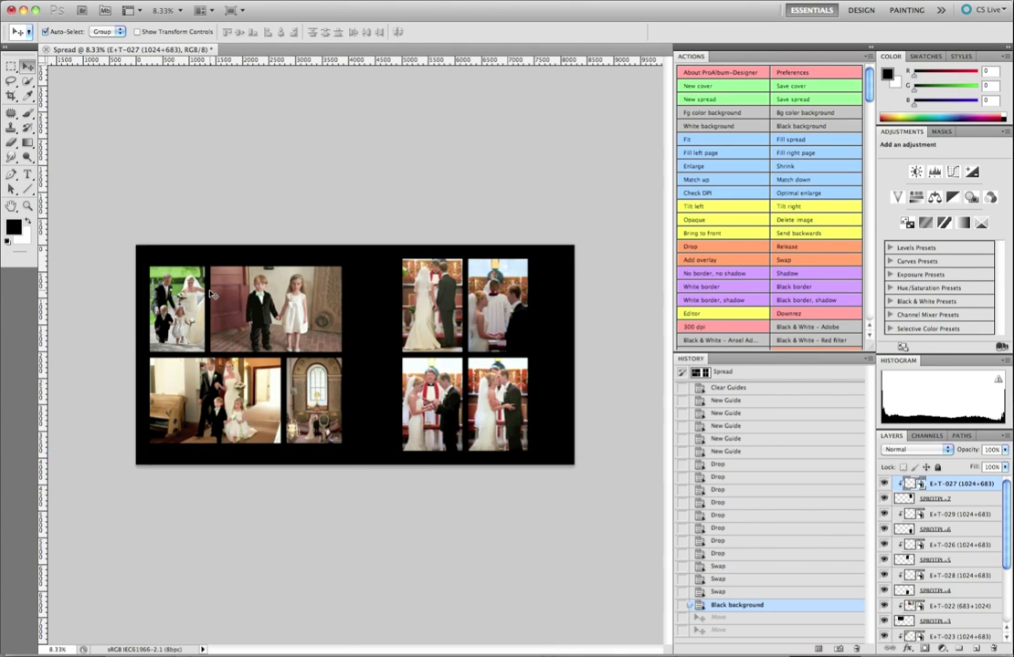
drag(141, 265, 545, 464)
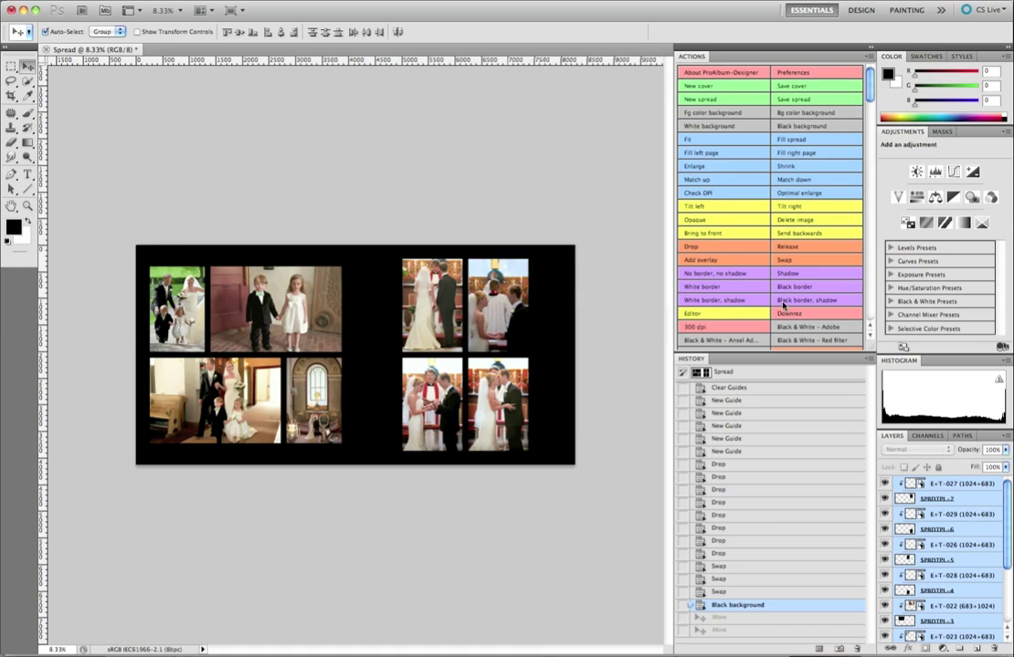
click(733, 289)
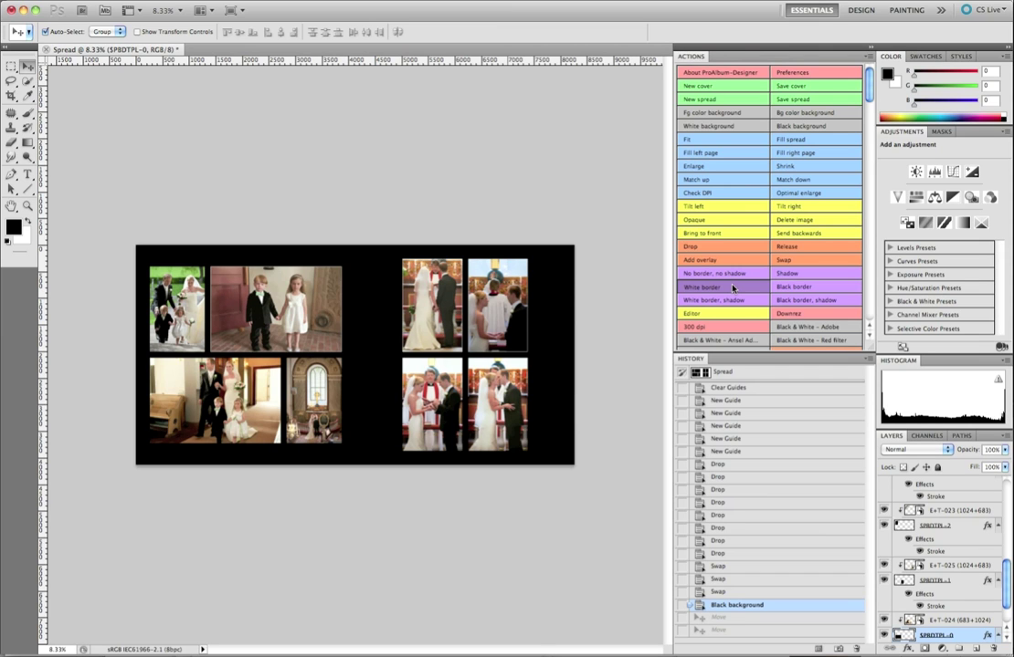
click(733, 288)
Step: Save the eight-photo spread as Spread09.psd in the E+T folder, accepting the Photoshop format options
click(798, 99)
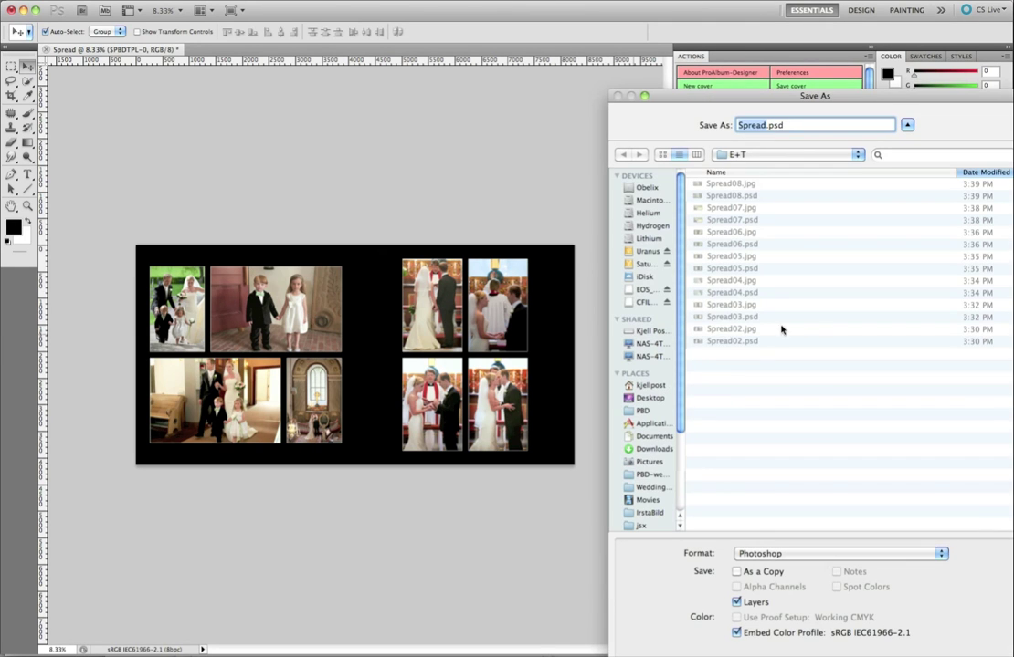
click(806, 387)
text(09)
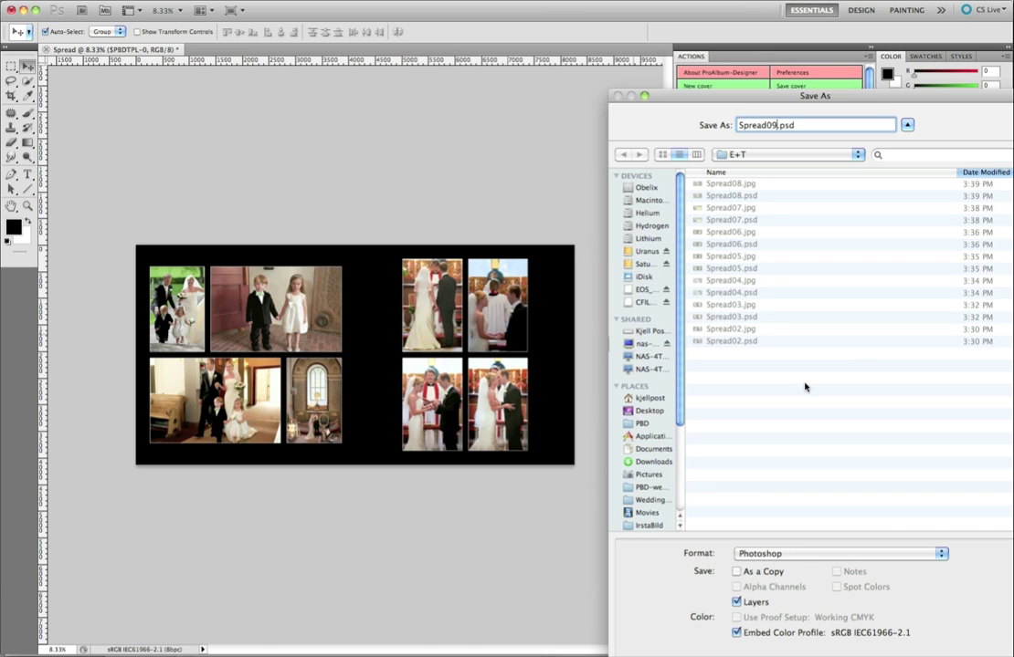
key(Return)
click(956, 435)
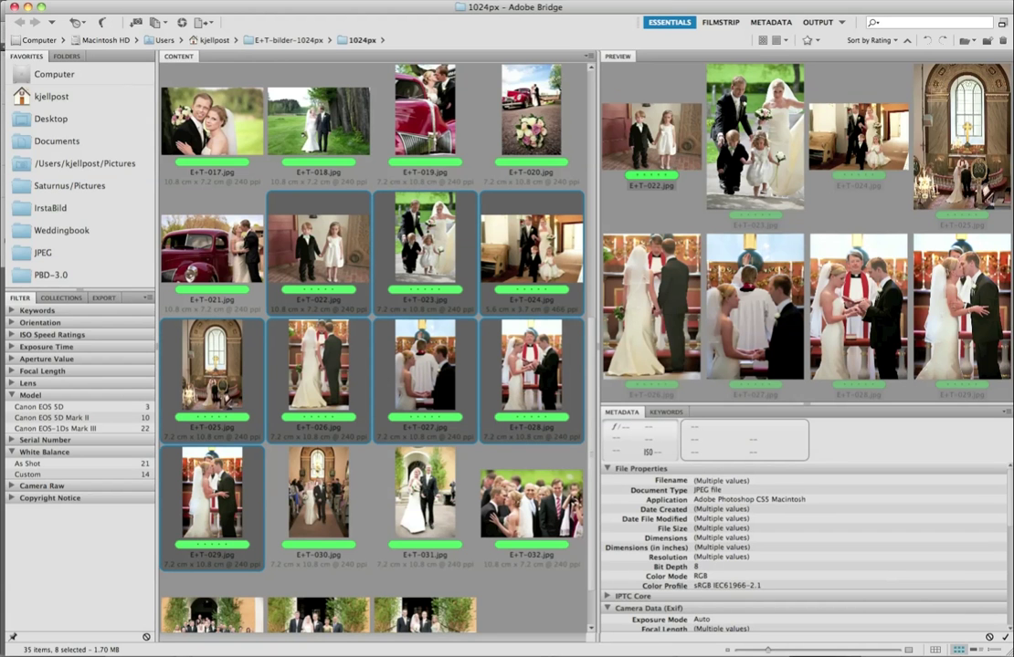
Step: In Bridge, add E+T-030 through E+T-035 to a spread, using the OK-match template with two portraits above one landscape on the left page
scroll(448, 428, down, 3)
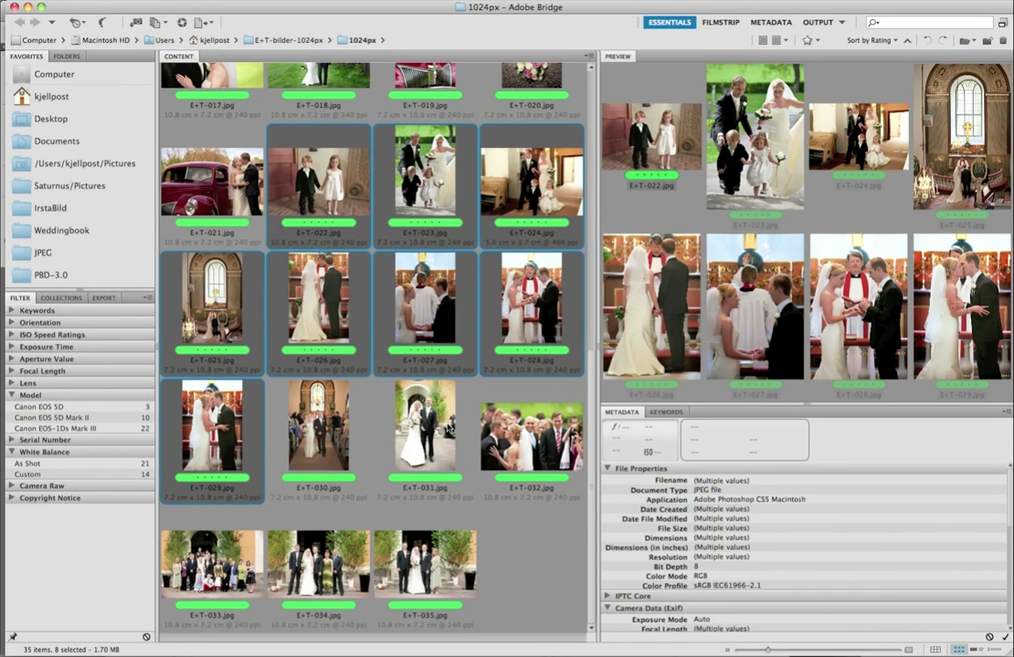
click(307, 445)
shift+click(434, 577)
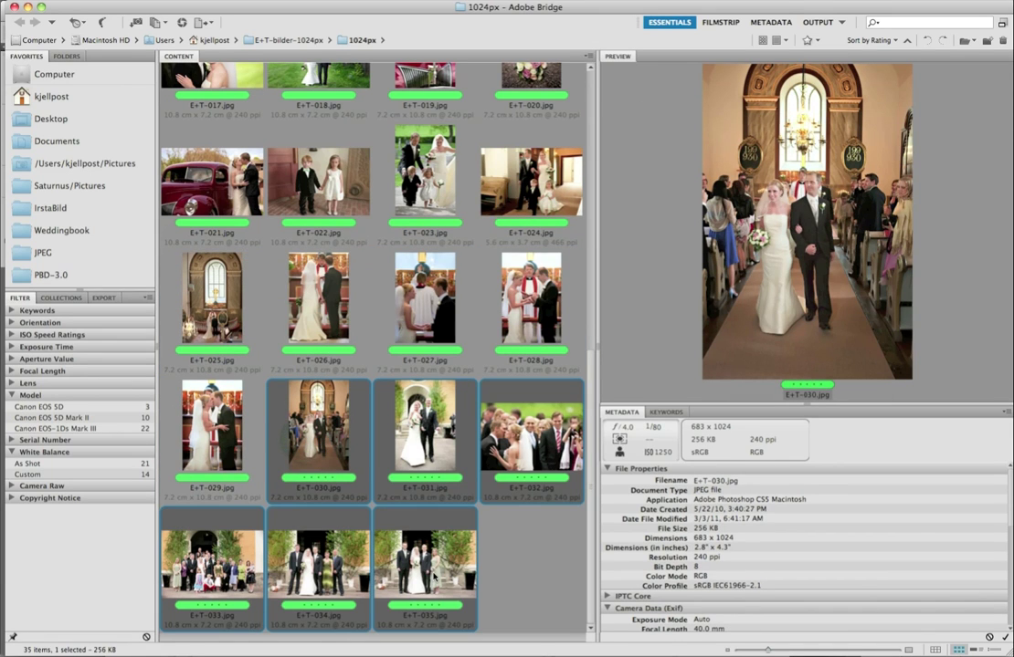
right_click(437, 455)
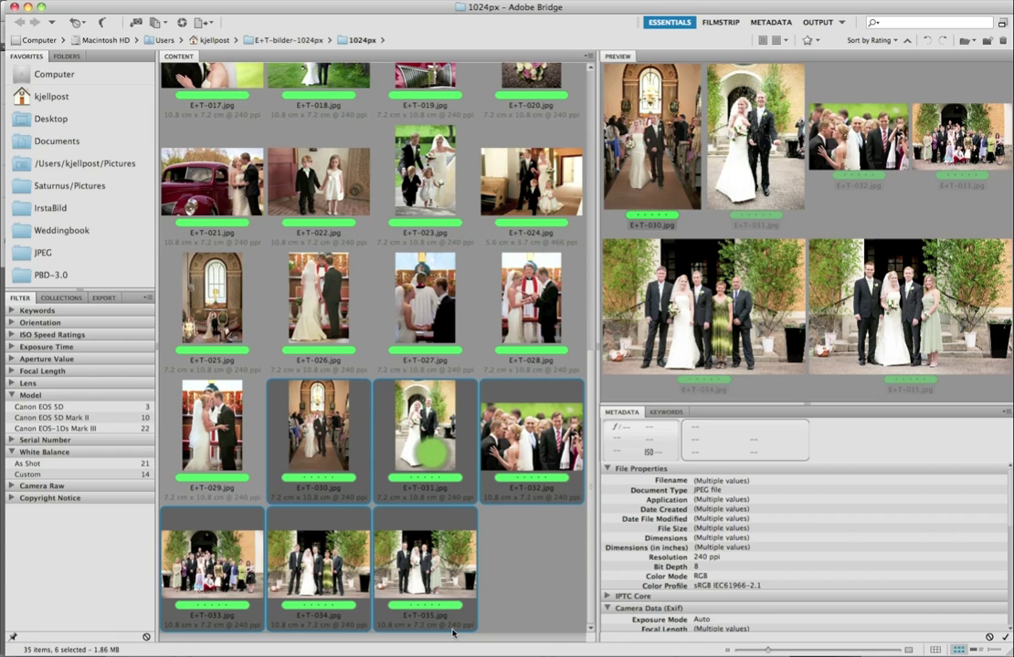
mouse_move(458, 643)
click(463, 402)
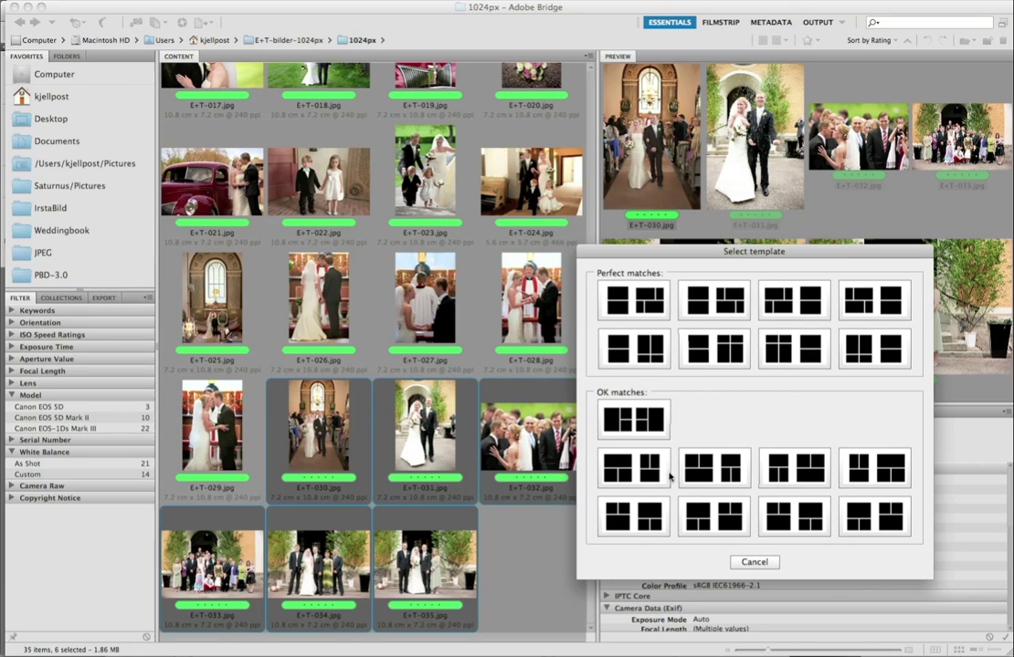
click(884, 472)
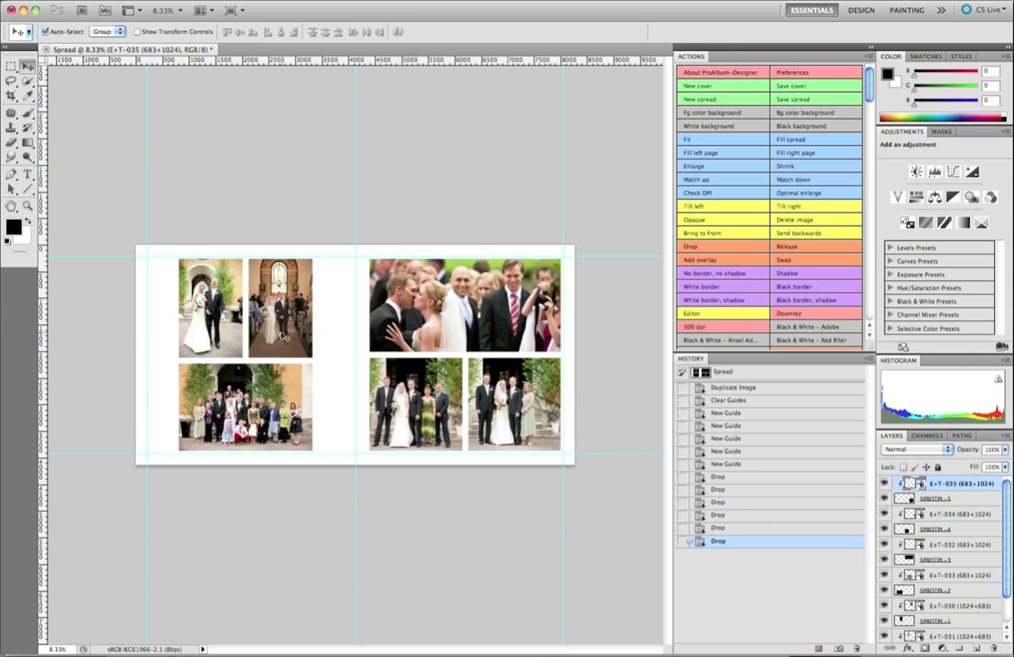
Step: Swap E+T-030 with E+T-031 on the left page, and swap E+T-032 with the large group photo E+T-033
click(245, 407)
shift+click(456, 306)
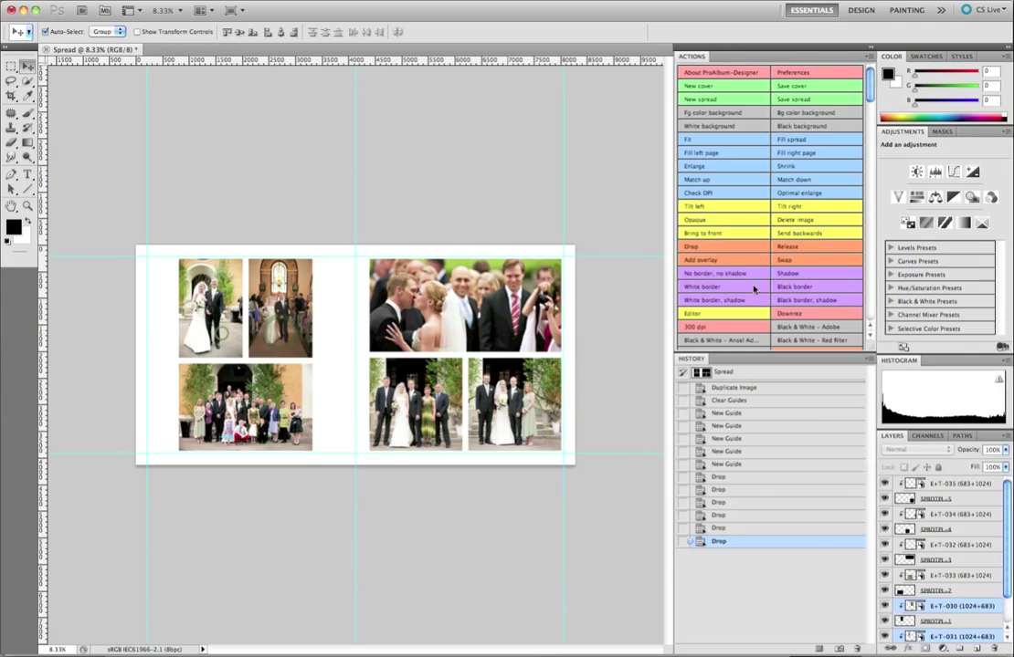
click(787, 262)
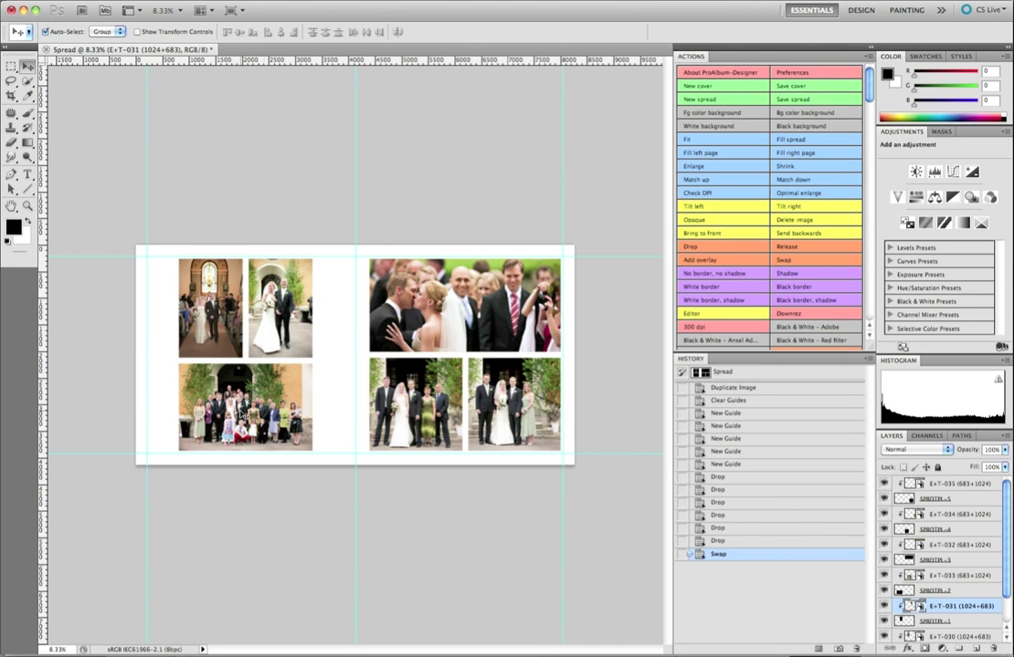
click(416, 319)
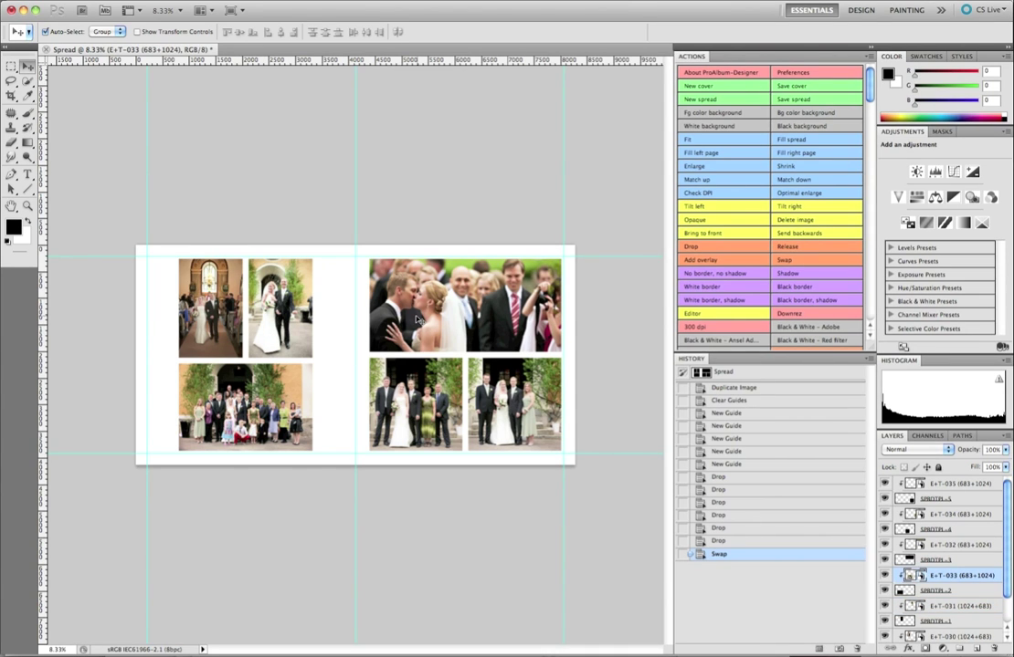
shift+click(511, 402)
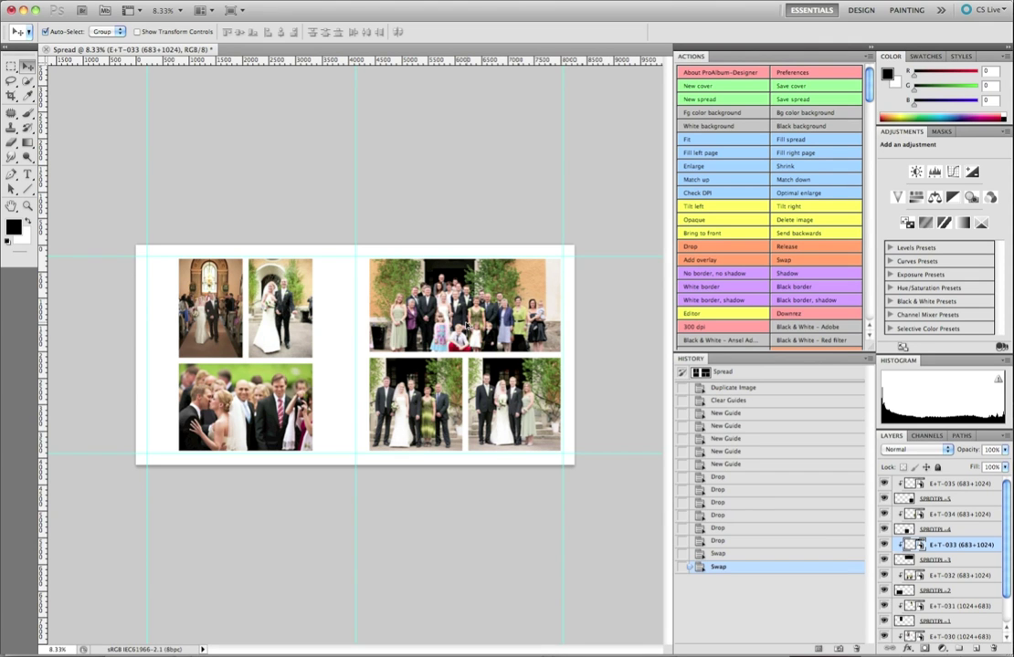
Step: Move the group photo E+T-033 slightly up within its frame and reapply Drop so it fills the frame
scroll(468, 324, up, 3)
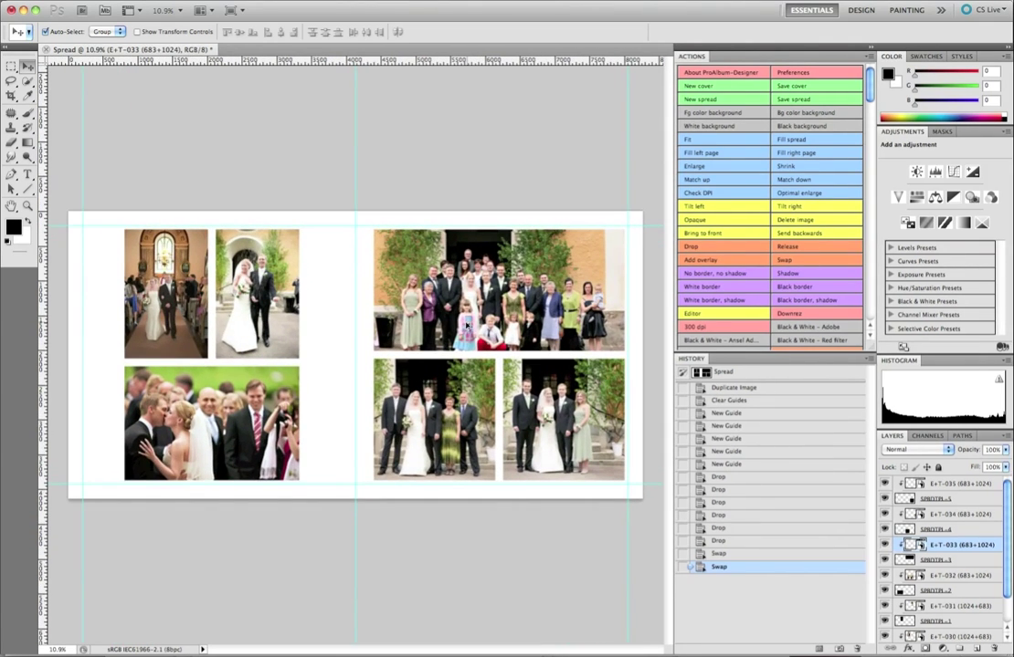
drag(514, 303, 511, 294)
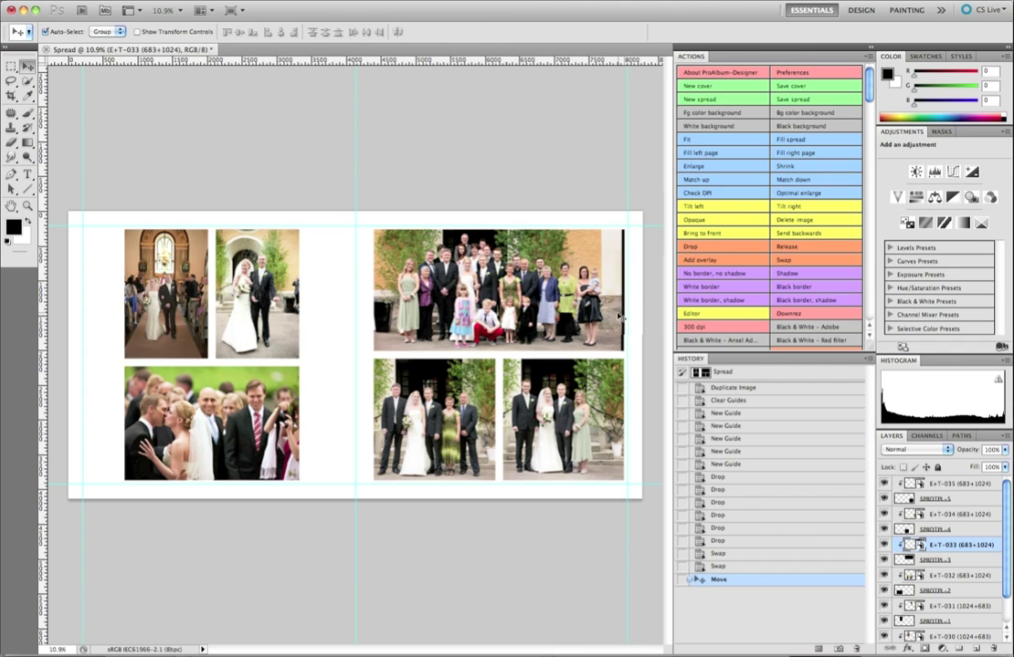
click(725, 250)
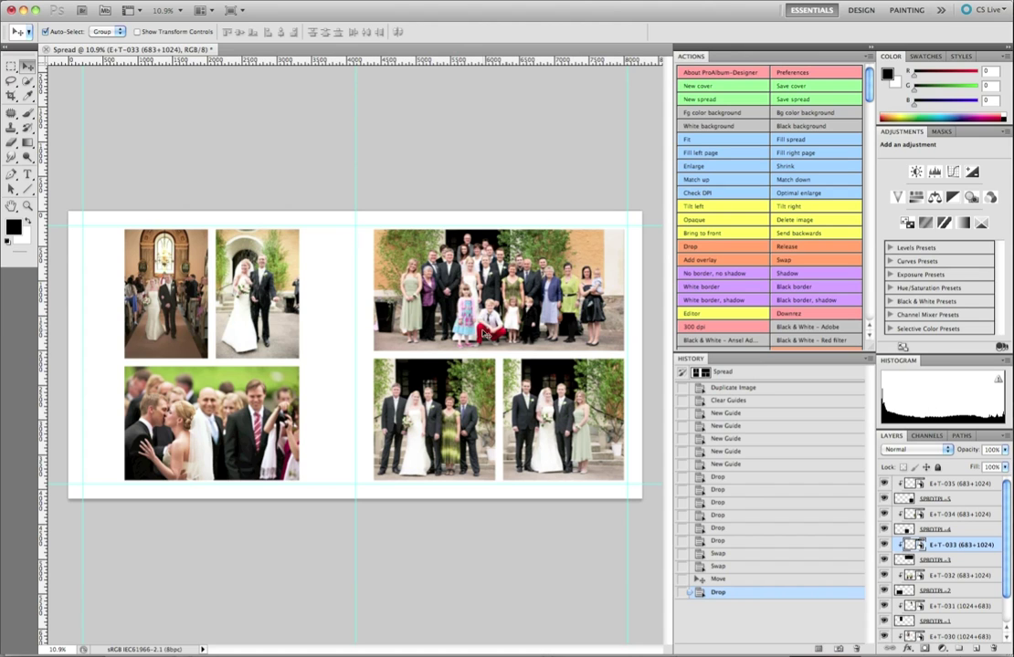
Step: Change the six-photo spread's background to black and give all six photos a white border
click(793, 126)
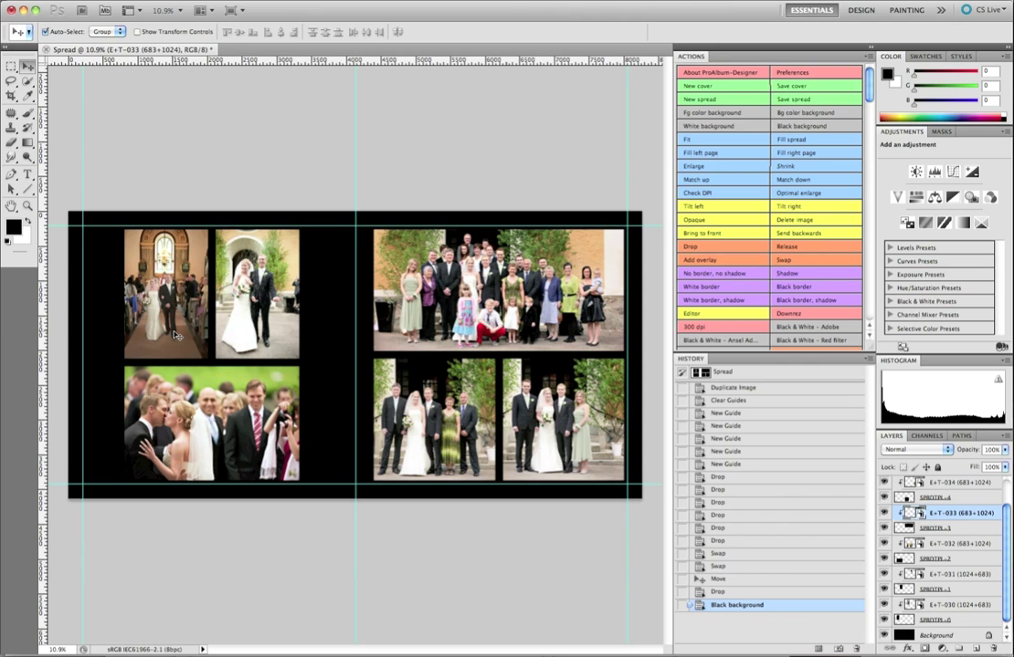
click(245, 325)
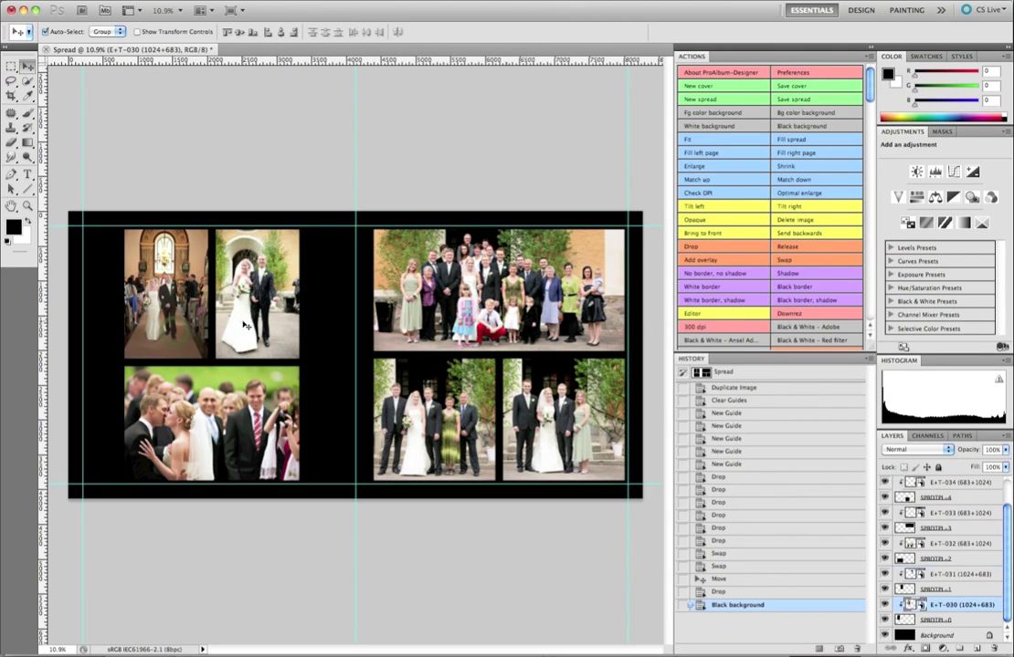
shift+click(210, 278)
shift+click(457, 310)
shift+click(413, 421)
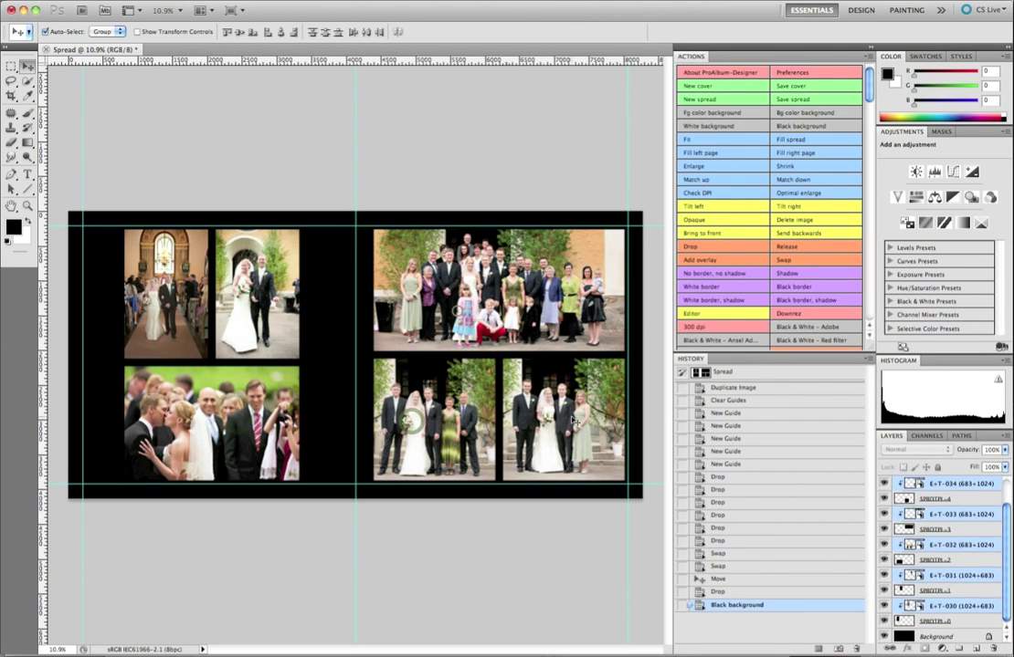
click(739, 288)
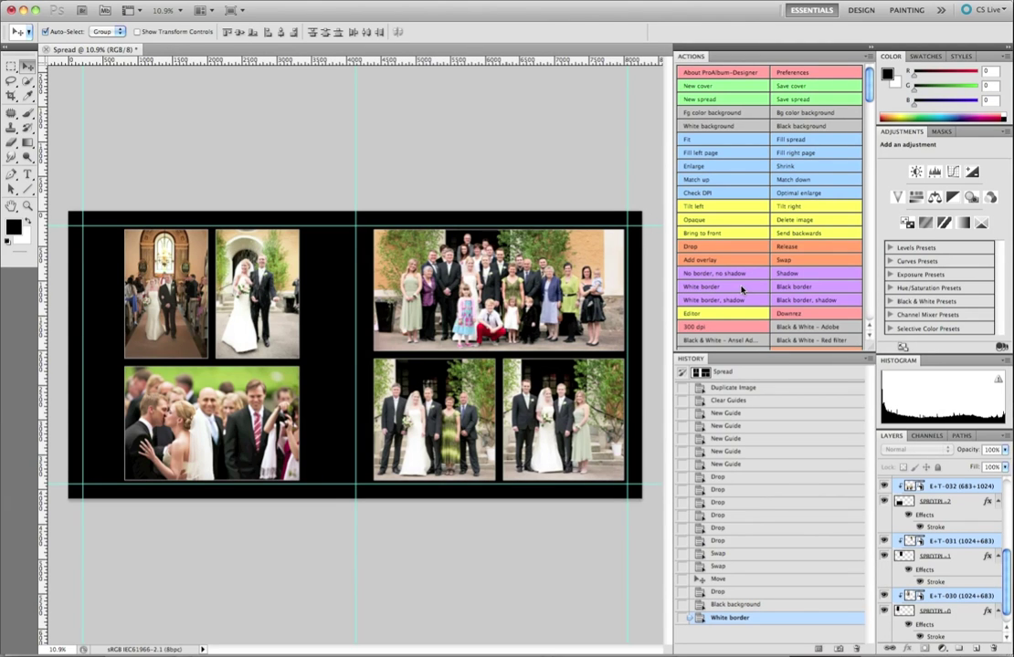
Step: Save the six-photo spread as Spread10.psd in the E+T folder, accepting the Photoshop format options
click(811, 99)
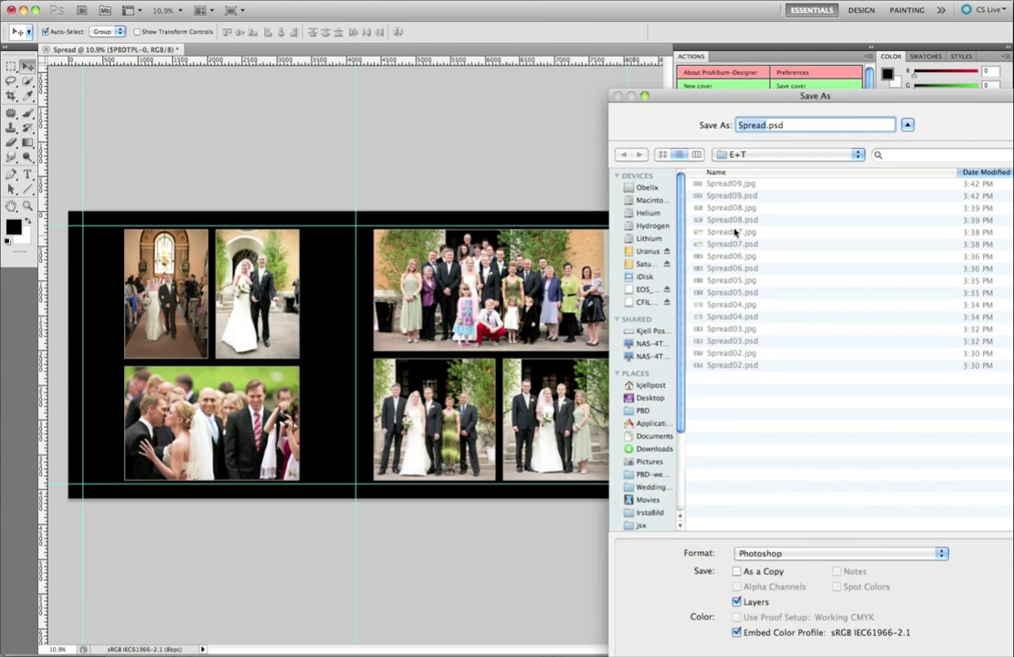
key(Right)
text(10)
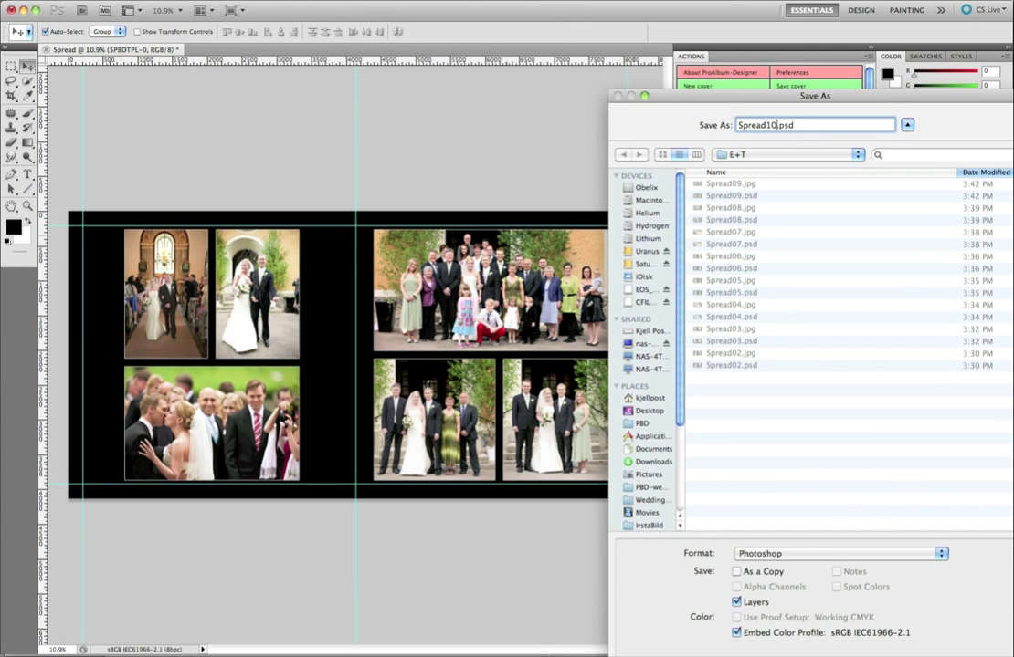
key(Return)
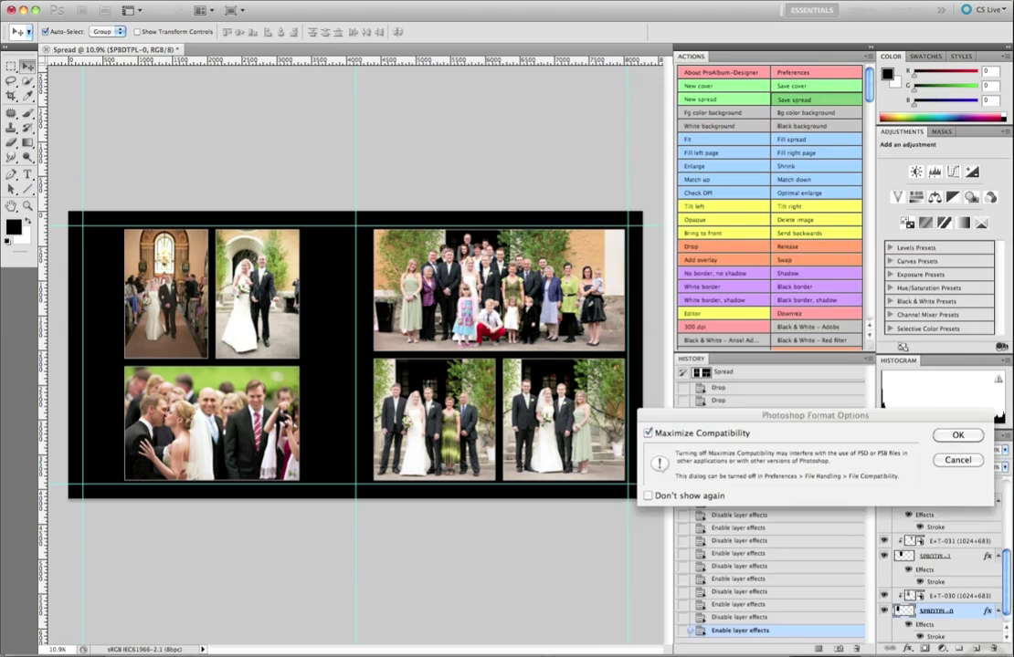
click(941, 438)
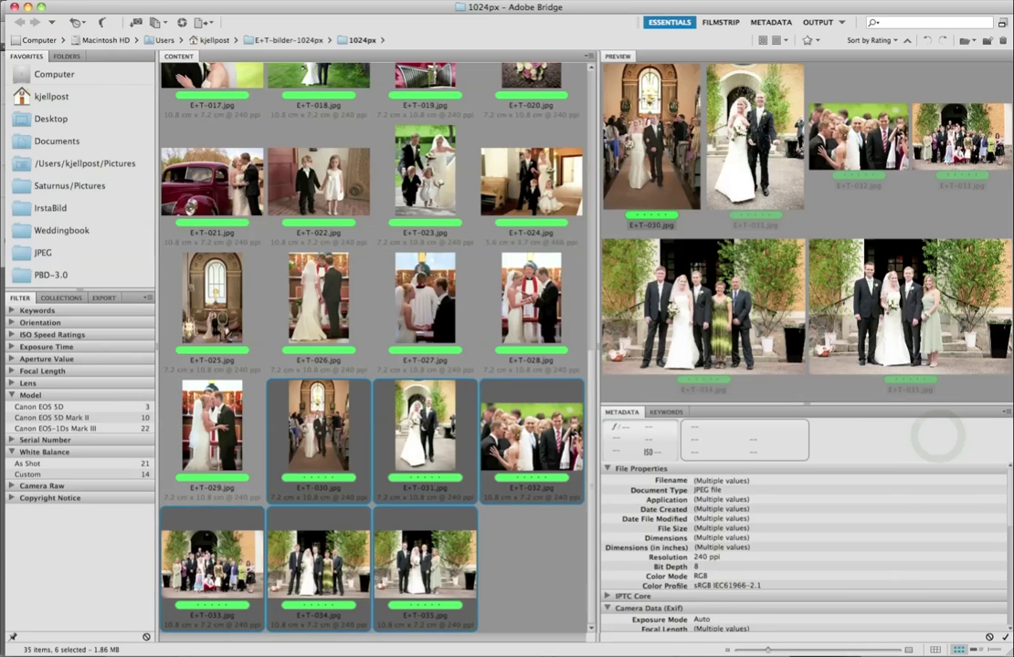
scroll(339, 271, up, 10)
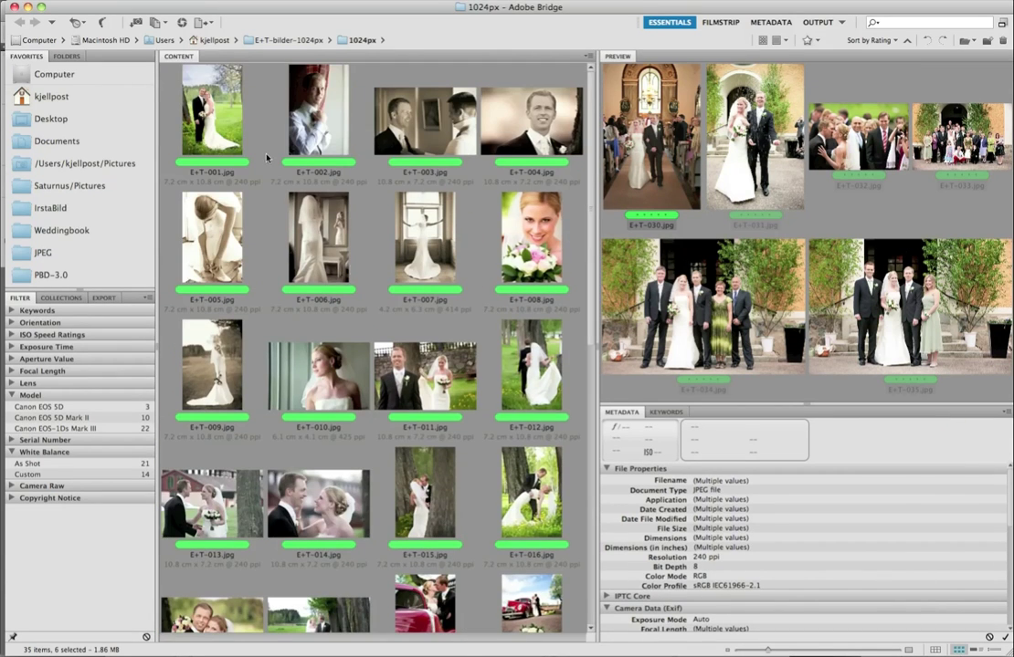
click(210, 120)
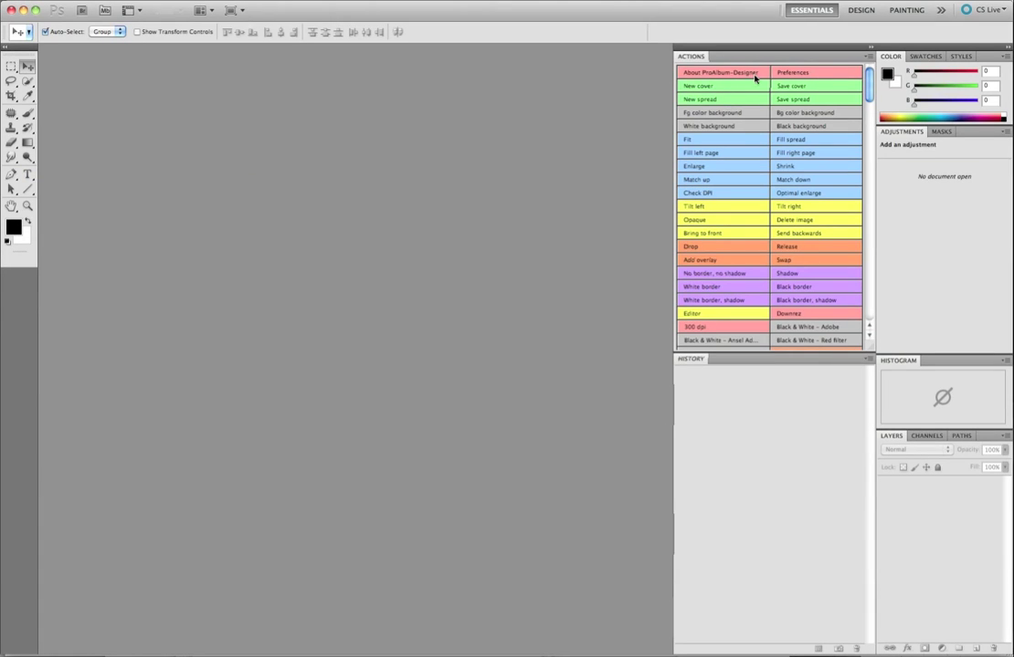
Step: Set the template folder to the myTemplates folder inside PBD and save the ProAlbum-Designer preferences
click(793, 72)
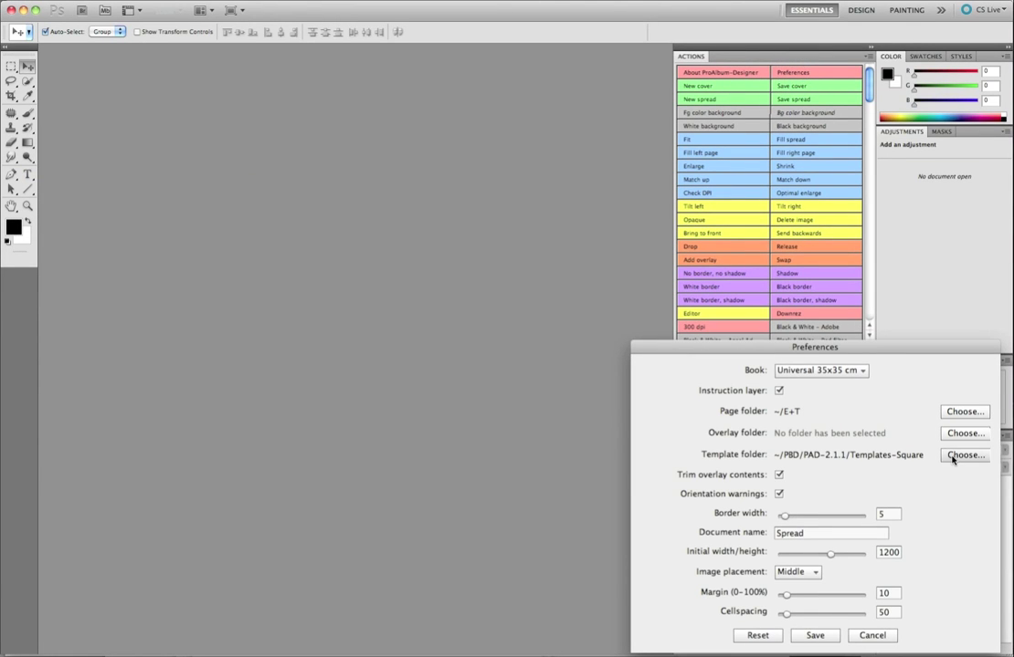
click(963, 455)
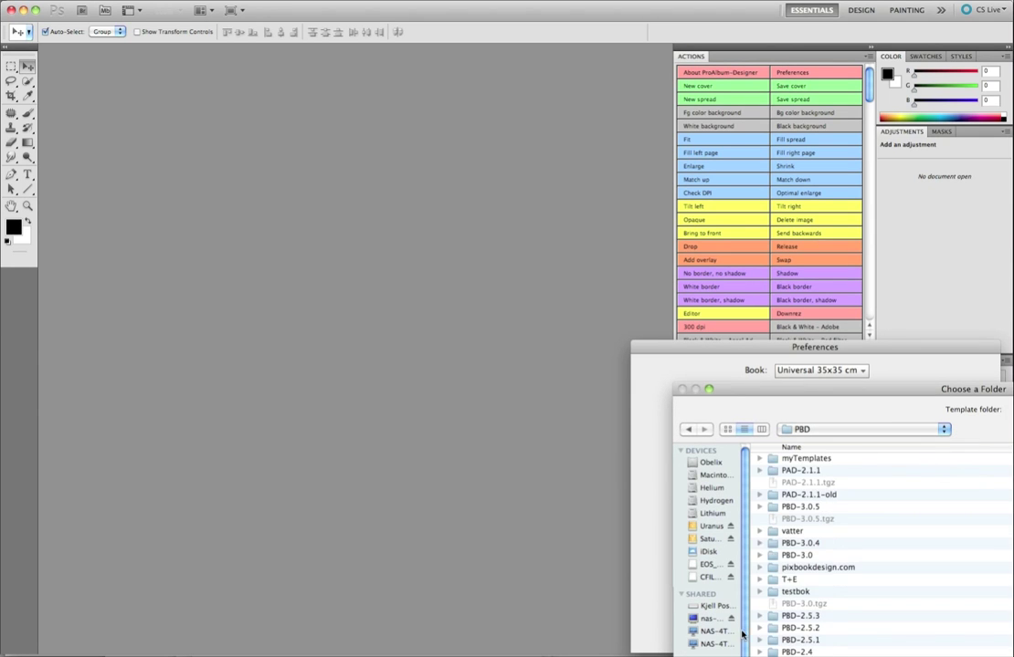
double_click(804, 470)
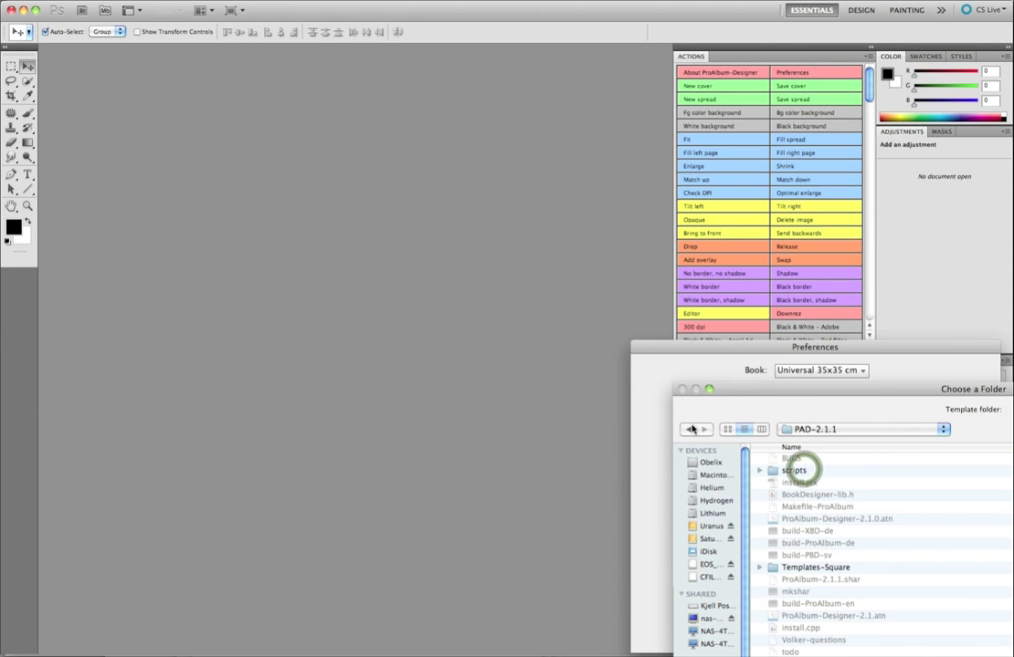
click(692, 428)
click(804, 458)
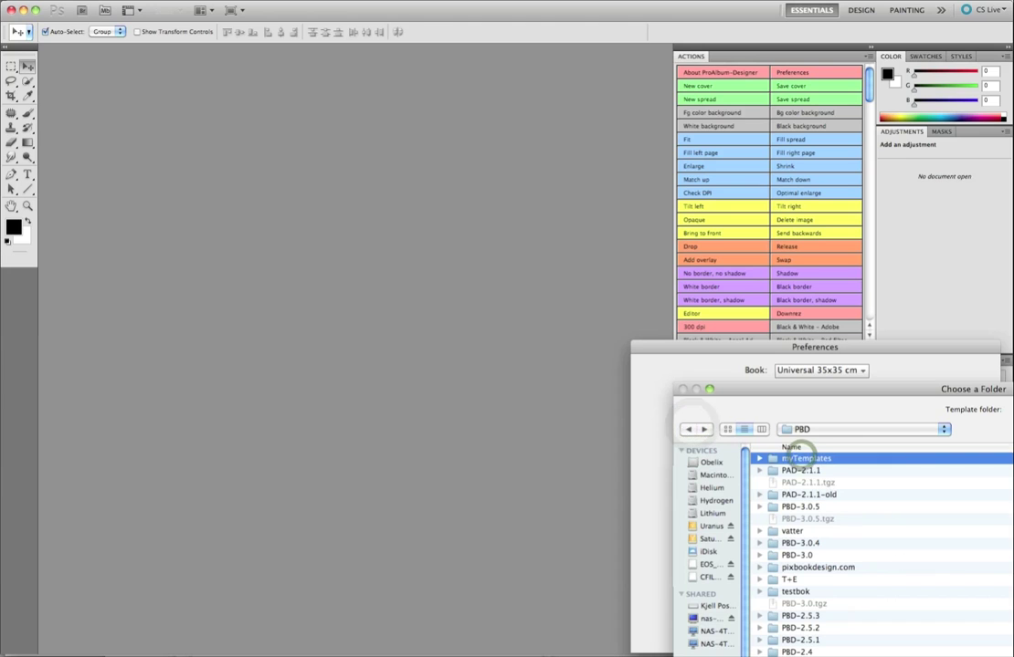
key(Return)
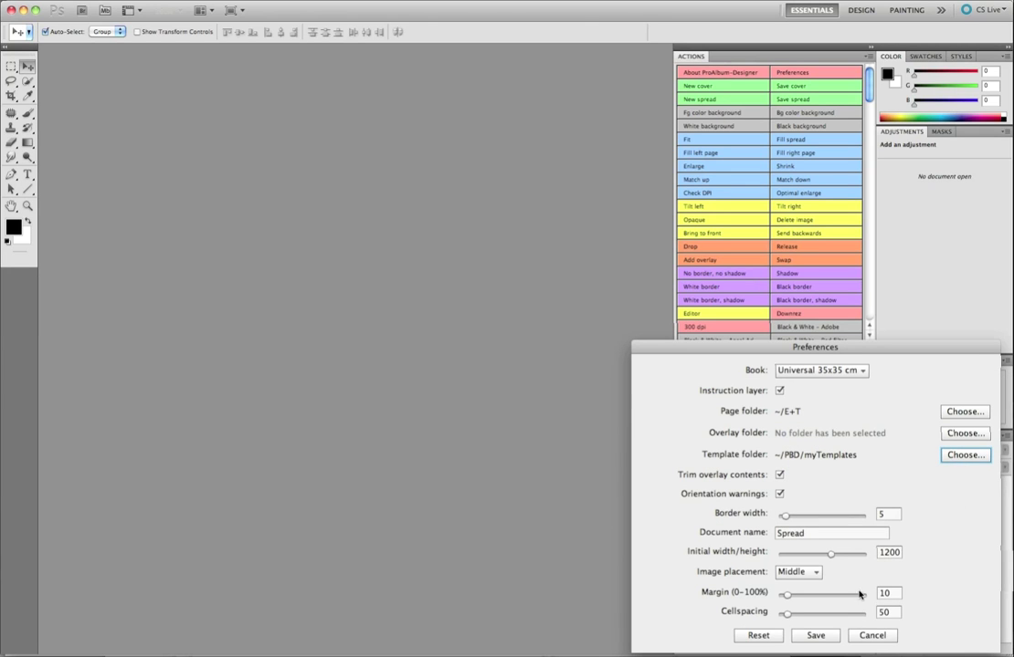
click(822, 636)
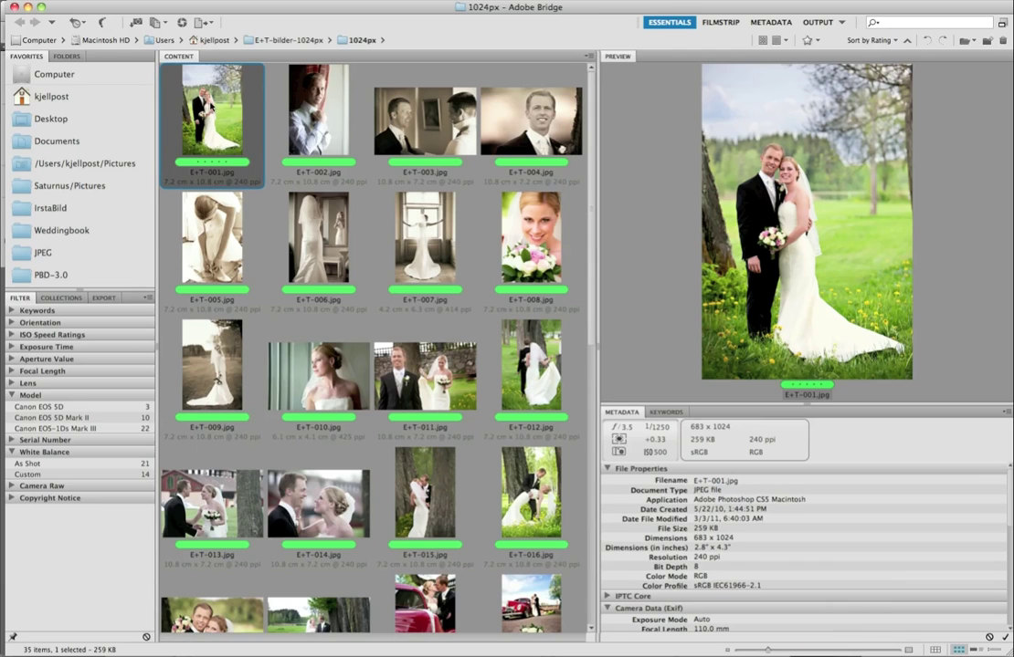
Step: Add the Bridge photo E+T-001.jpg to a new book spread using the perfect-match template with a single portrait frame
right_click(209, 103)
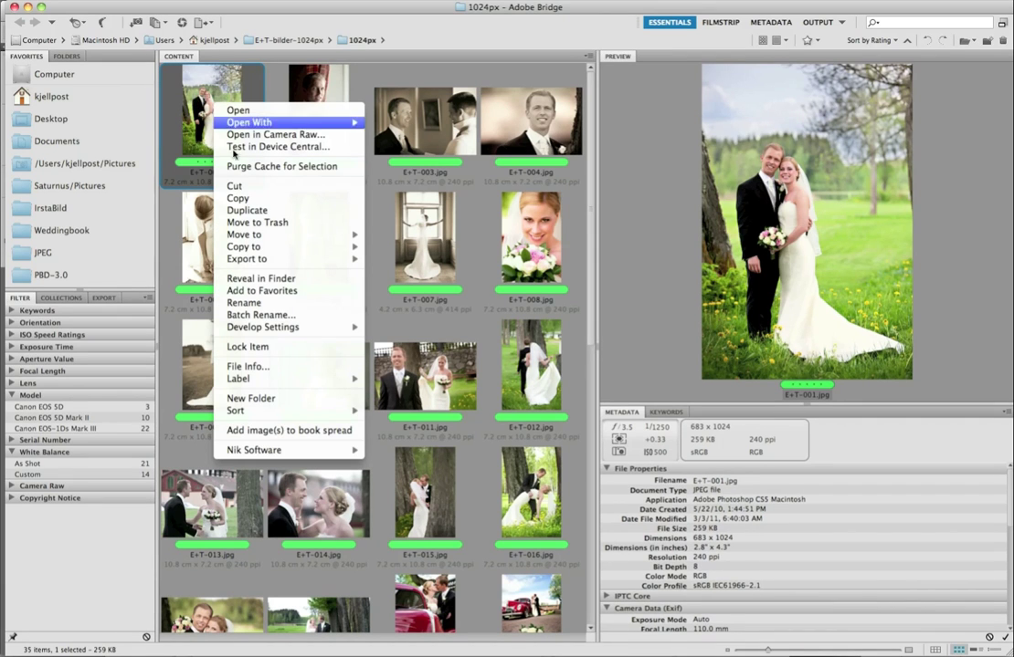
click(335, 438)
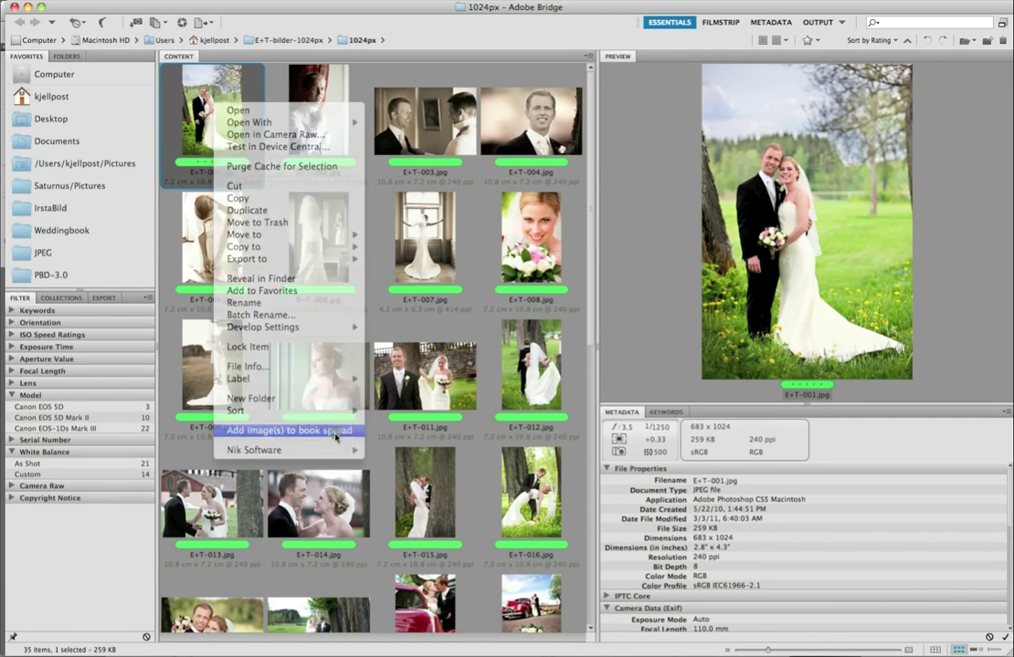
drag(702, 430, 646, 344)
click(648, 393)
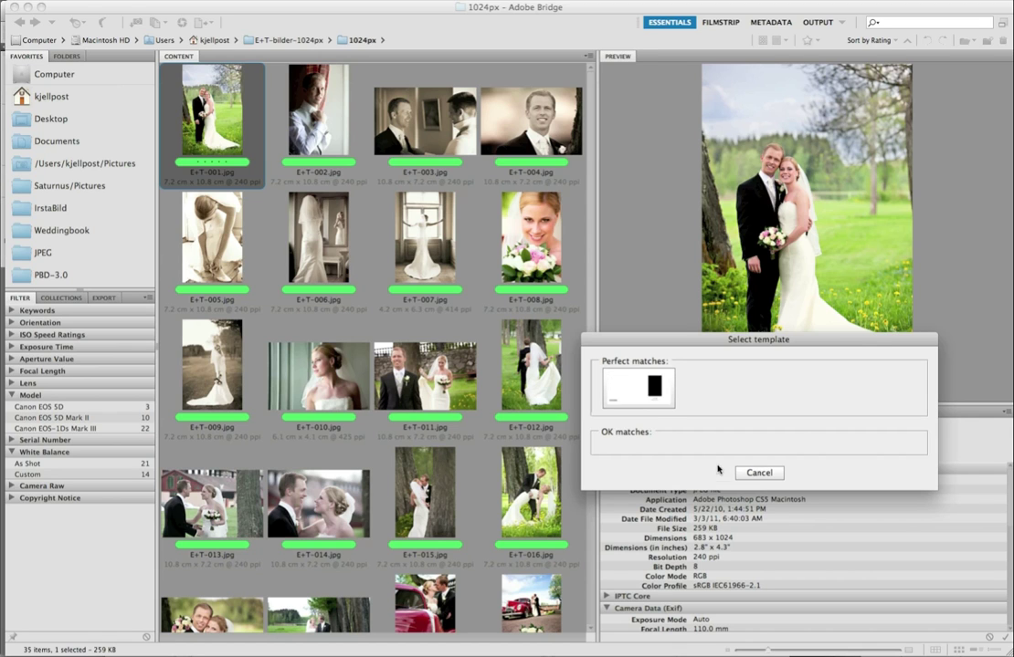
double_click(647, 393)
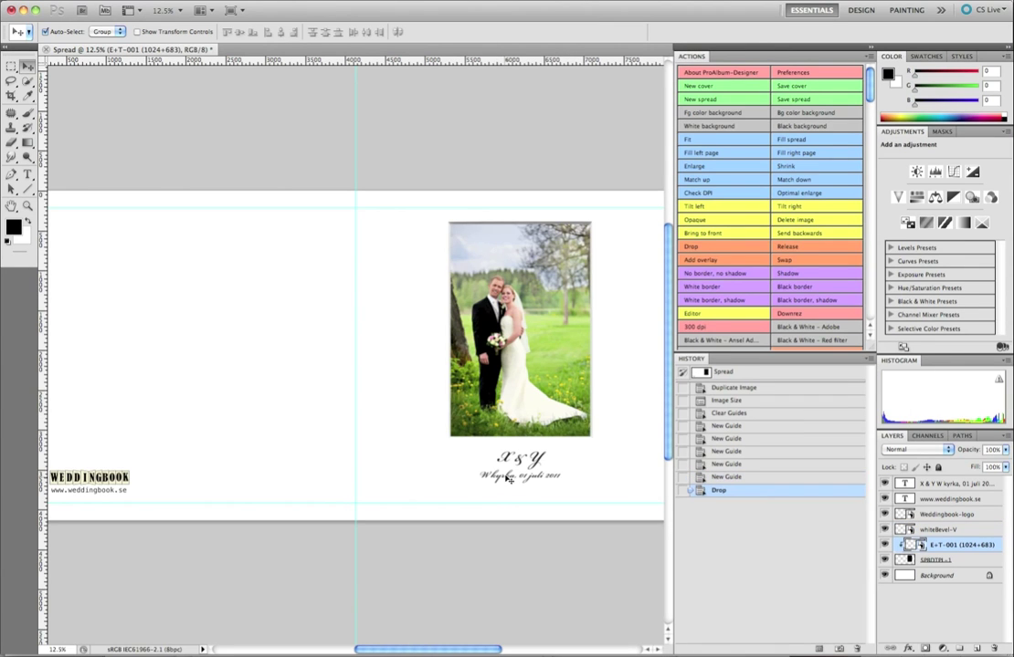
Step: Replace the X and Y placeholders in the caption below the photo with the couple's first names
key(t)
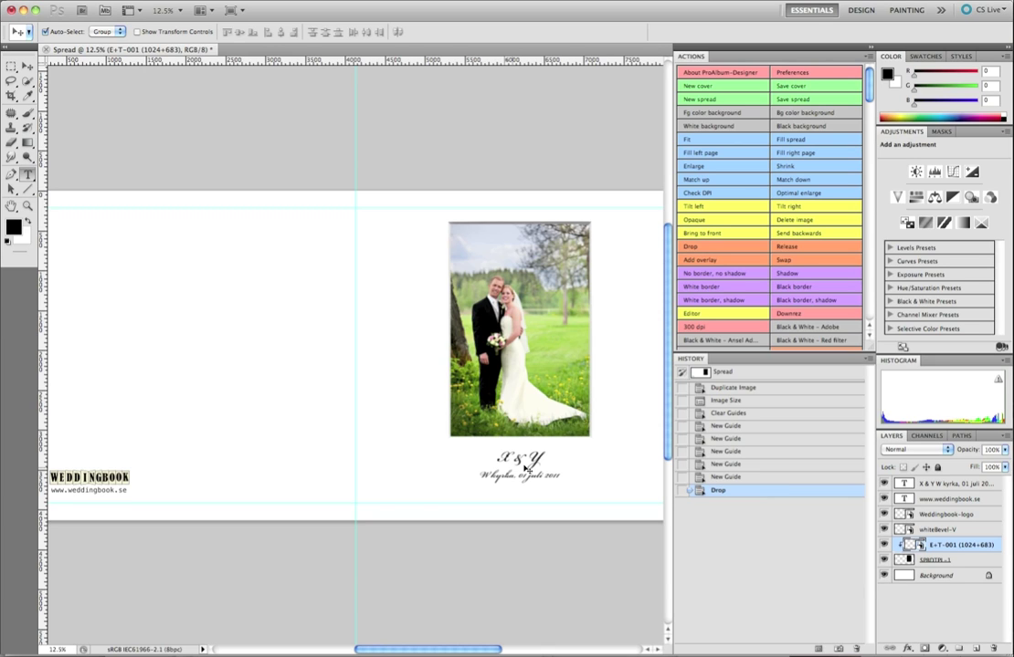
click(517, 463)
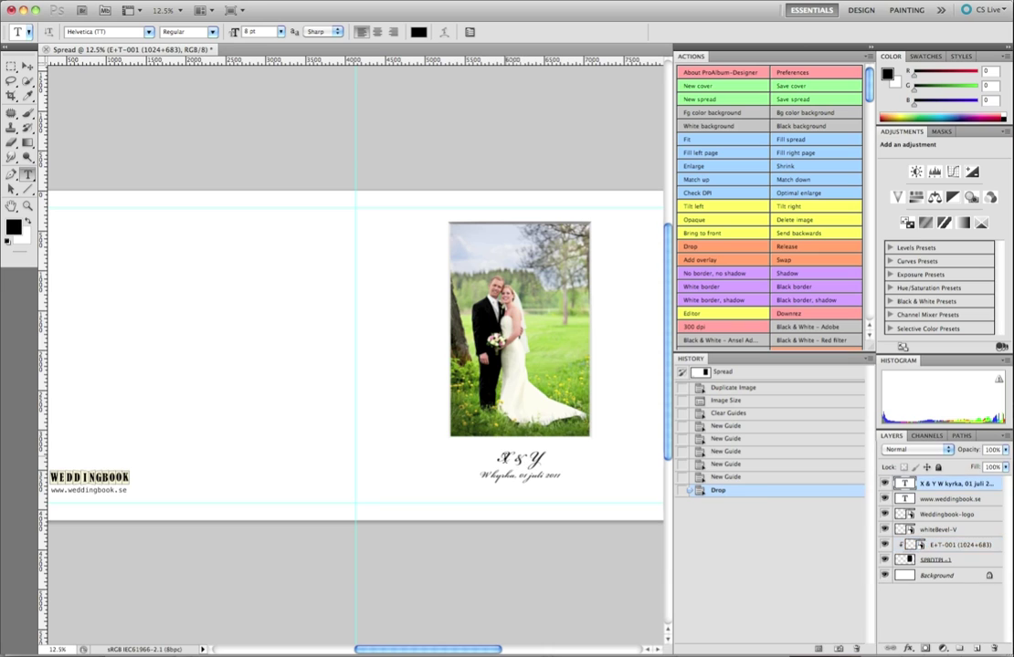
text(Eva)
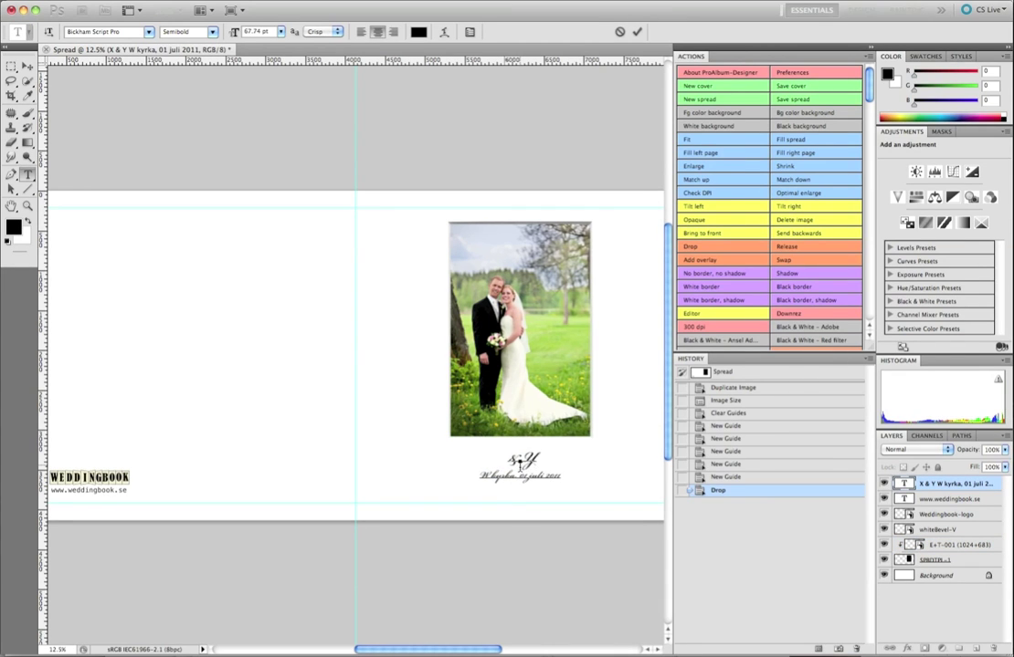
text(ma)
key(Right)
key(Right)
key(Right)
key(Right)
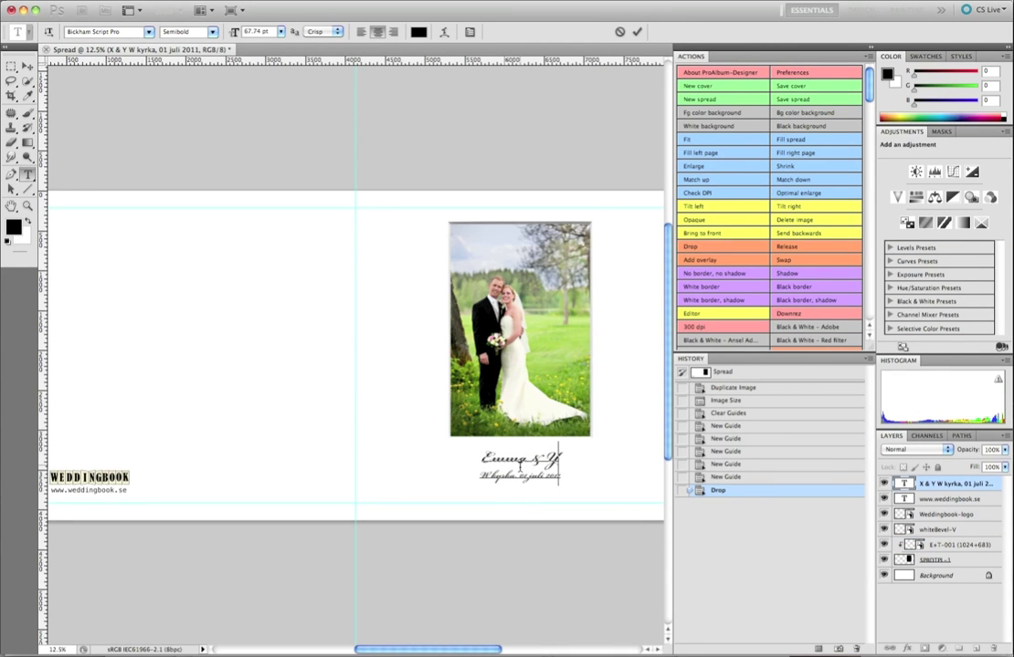
key(BackSpace)
text(T.)
key(BackSpace)
text(homas)
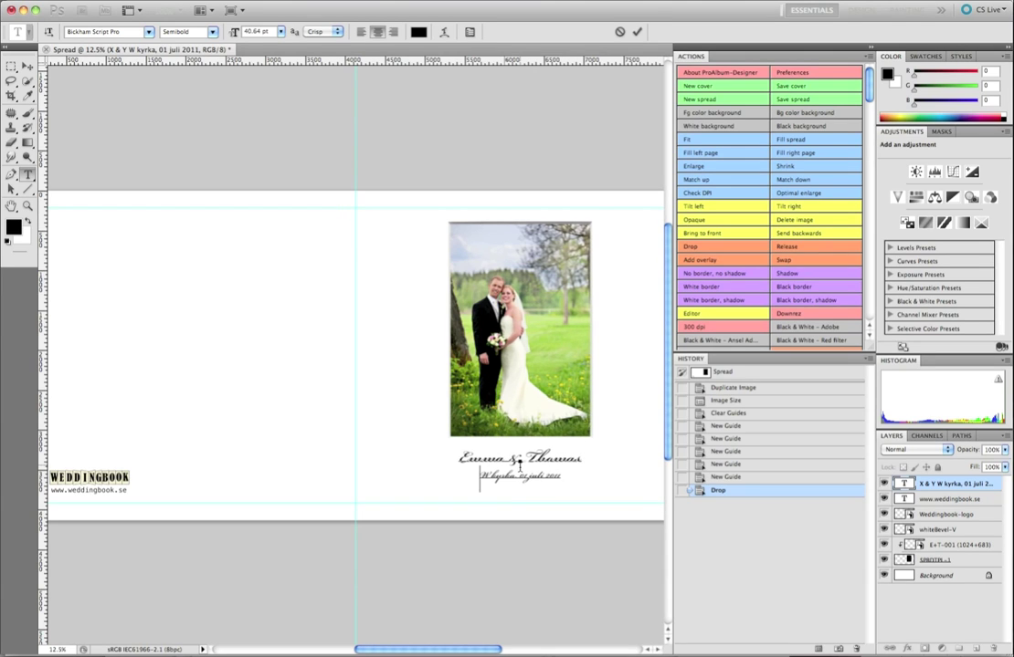
Step: Change the caption's second line to "Ramnäs kyrka, 27 aug 2011" and commit the text edit
key(Delete)
text(Ramnäs)
key(Right)
key(Right)
key(Right)
key(Right)
key(Right)
key(Right)
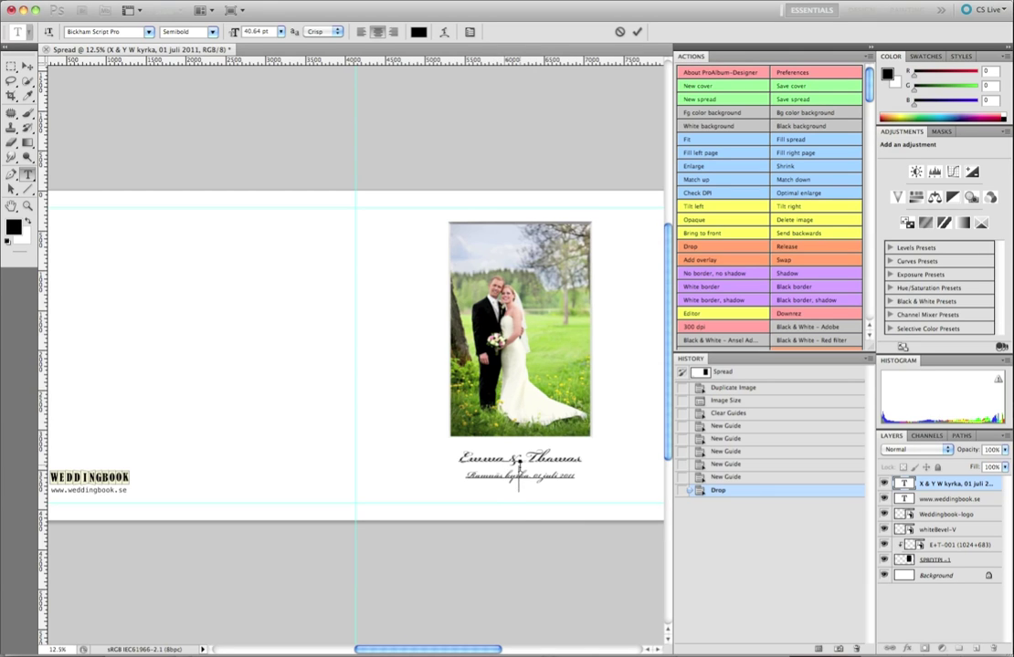
key(Delete)
key(Delete)
text(26)
key(BackSpace)
key(BackSpace)
text(27)
key(Delete)
key(Delete)
key(Delete)
key(Delete)
key(Delete)
text(aug)
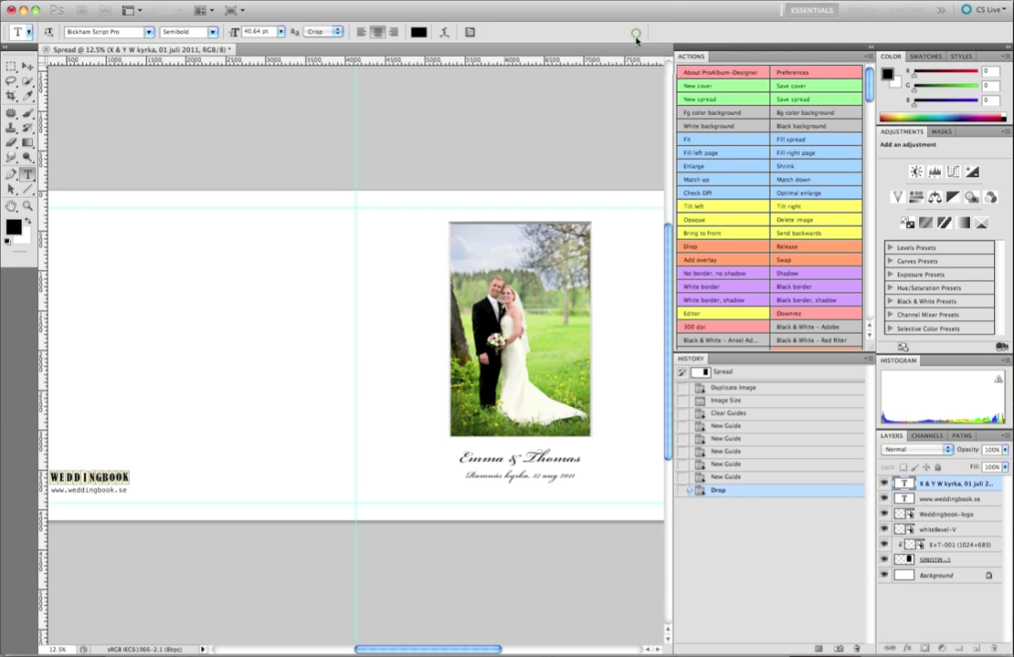
click(637, 32)
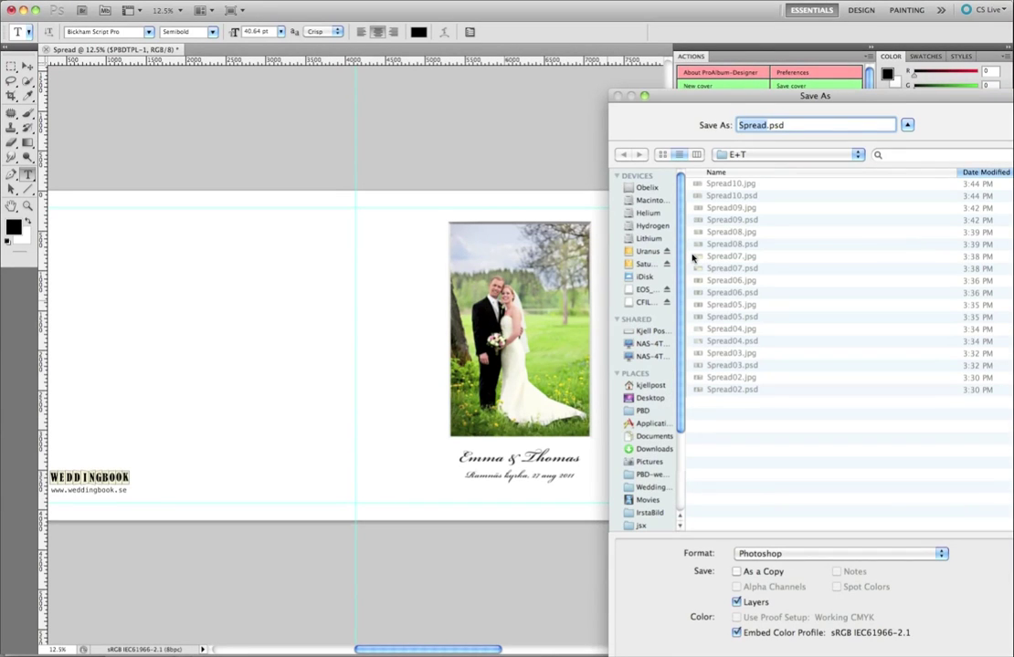
Step: Save the title spread as Spread01.psd in the E+T folder, accepting the Photoshop format options
text(Spread01)
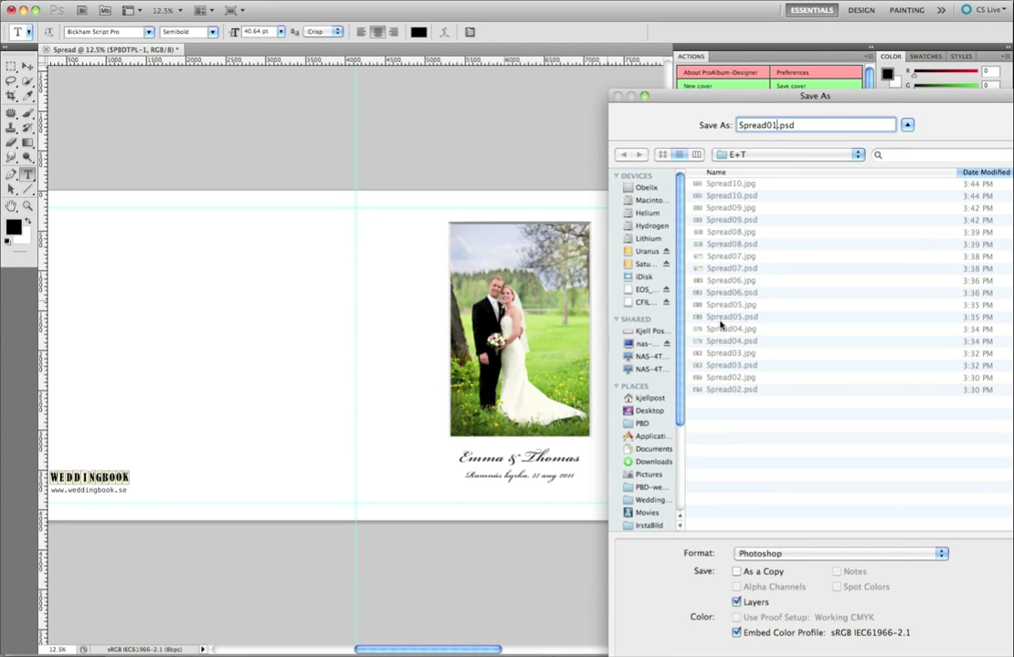
key(Return)
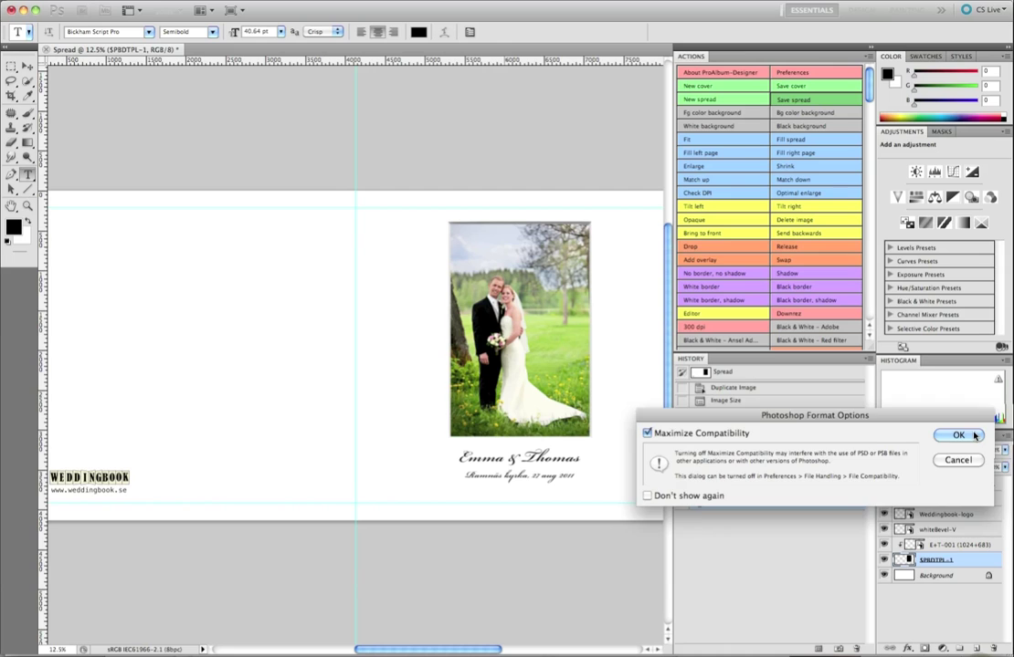
key(Return)
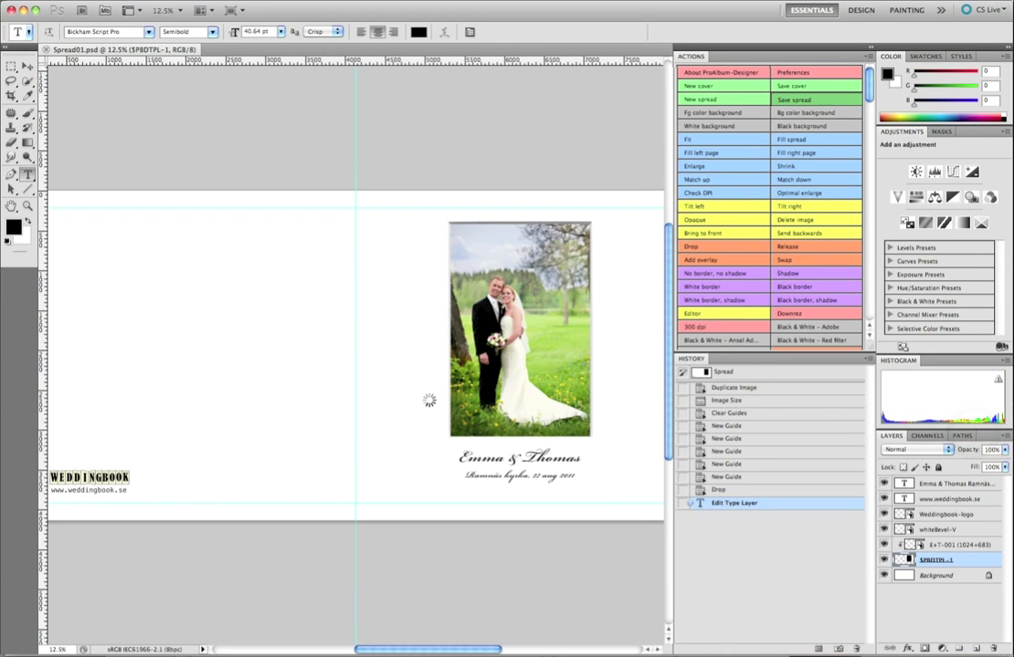